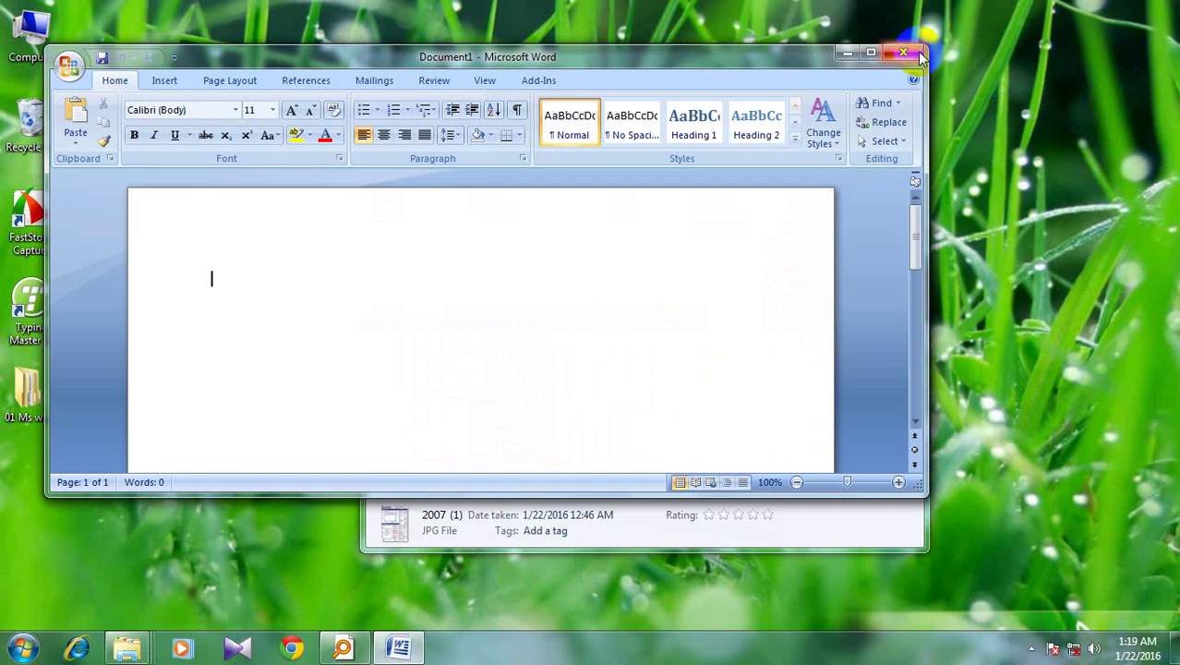
Close Word and relaunch Word 2007 via Start > All Programs > Microsoft Office
left_click(917, 52)
left_click(23, 649)
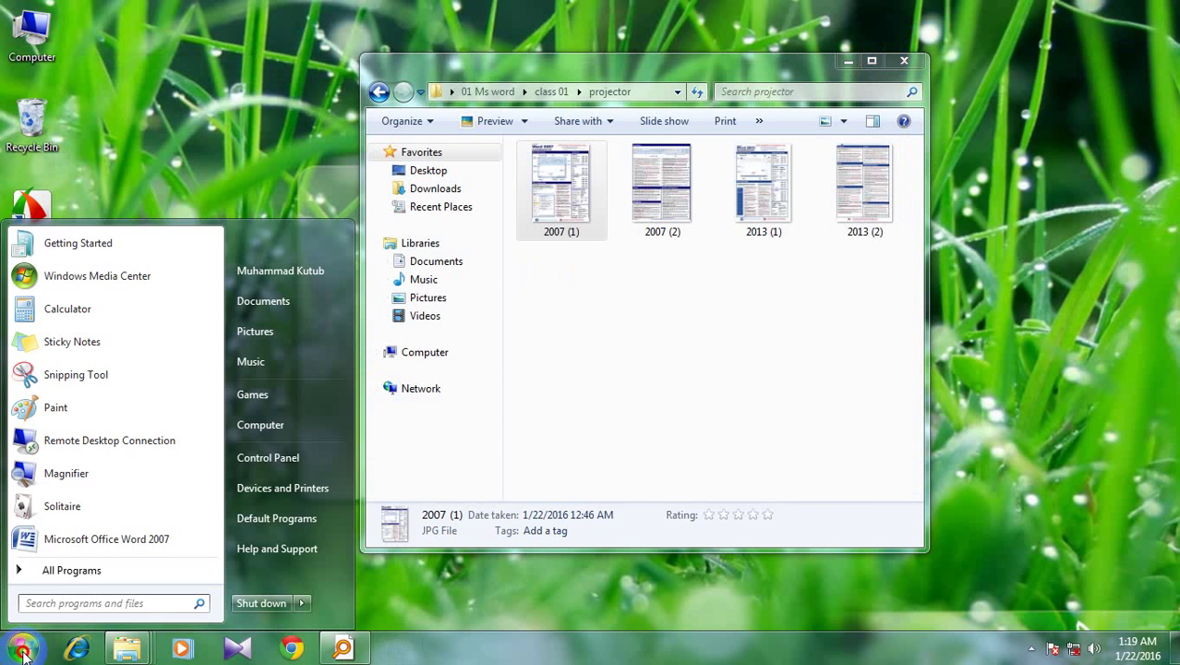
left_click(37, 570)
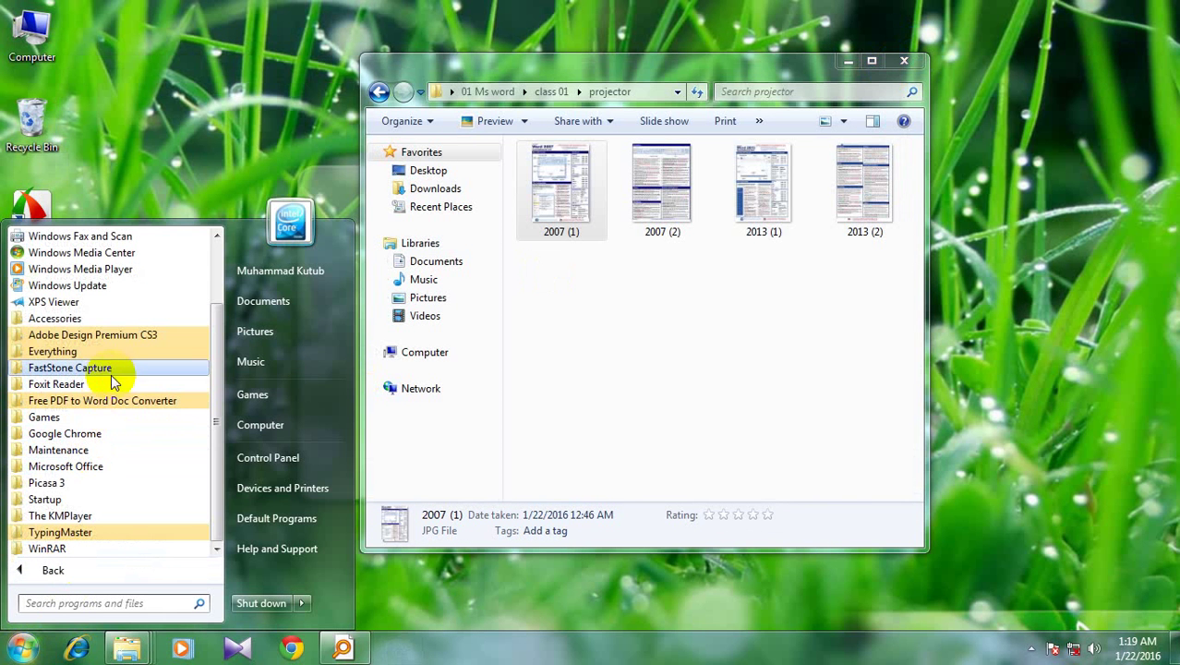
left_click(101, 467)
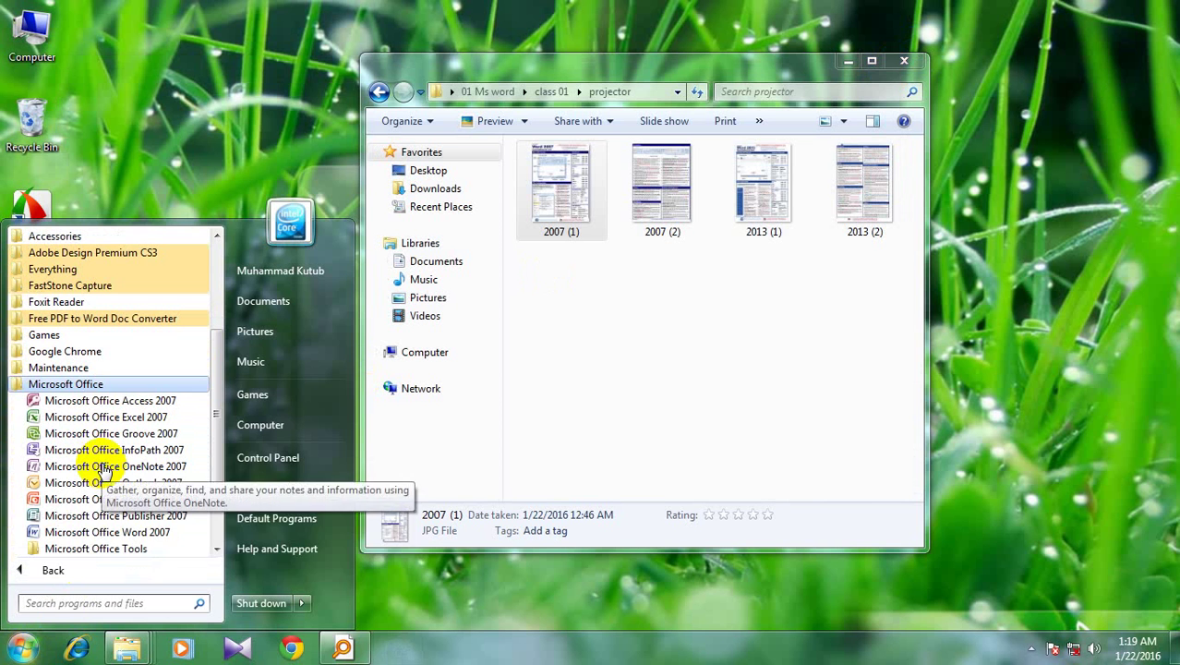
left_click(92, 533)
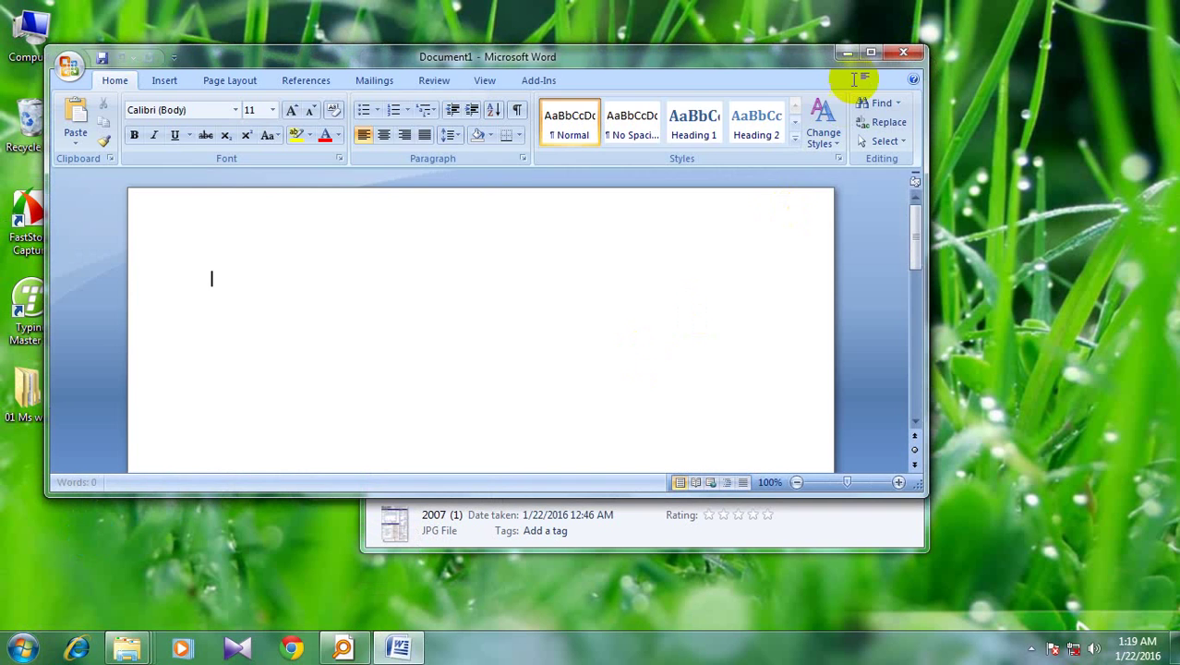
Maximize the Word window, then exit Word 2007 from the Office Button menu
left_click(869, 55)
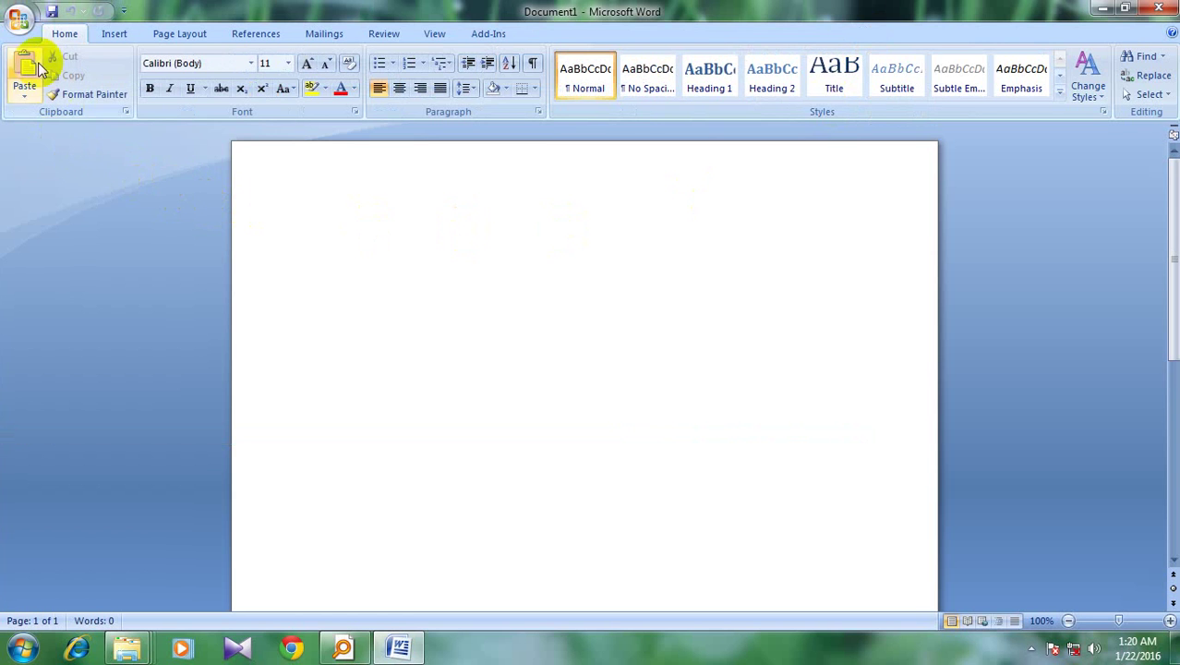
left_click(18, 19)
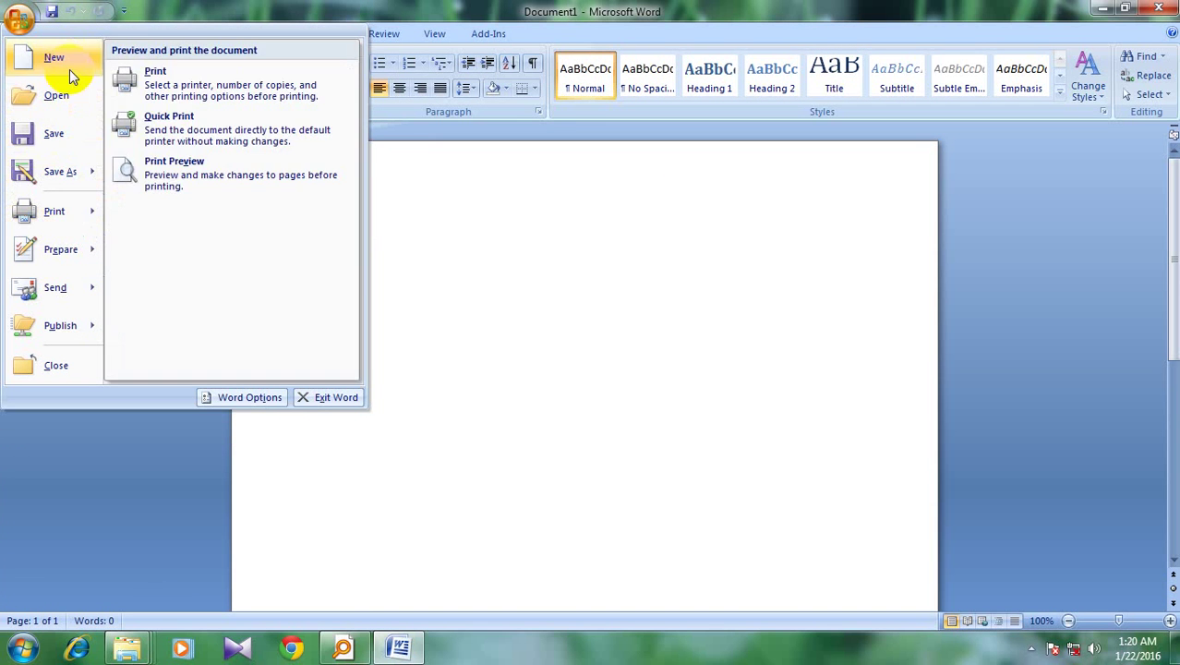
mouse_move(74, 172)
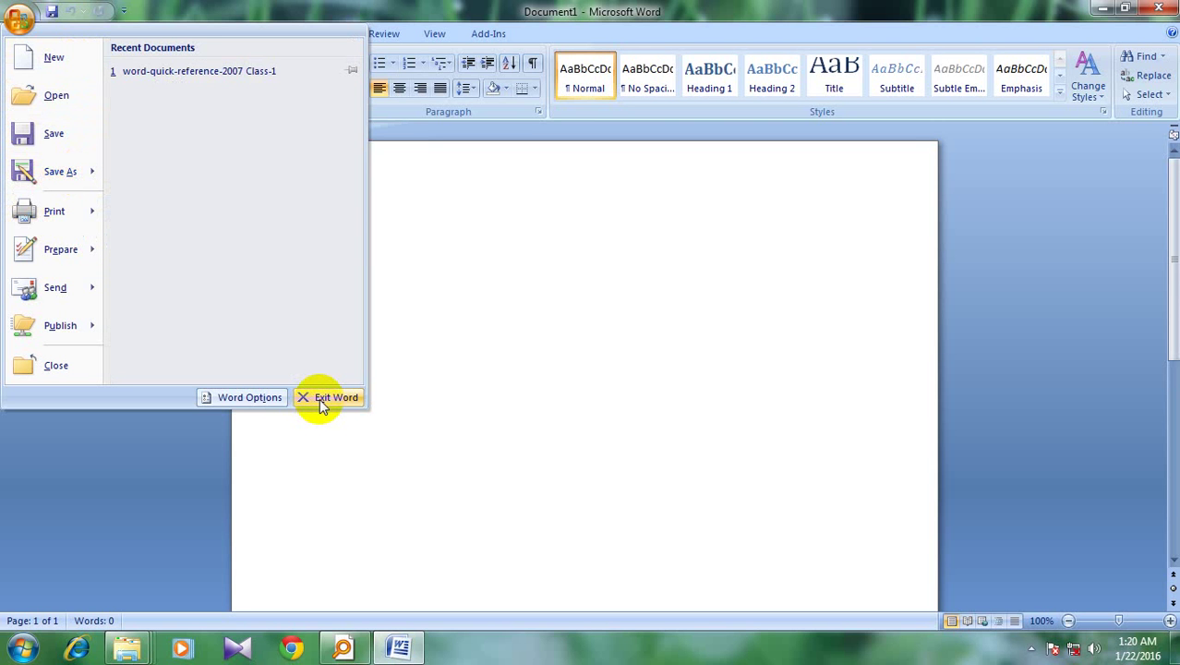
left_click(319, 398)
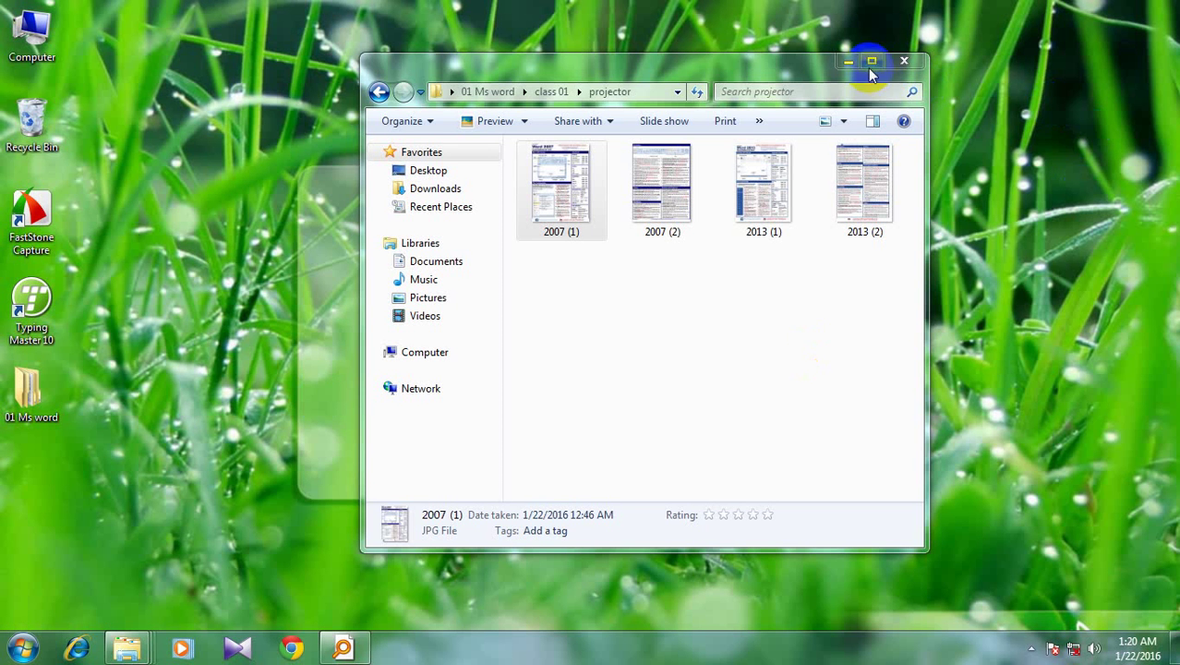
Minimize the projector folder and relaunch Word 2007 from the Start menu's Microsoft Office group
left_click(848, 60)
left_click(22, 648)
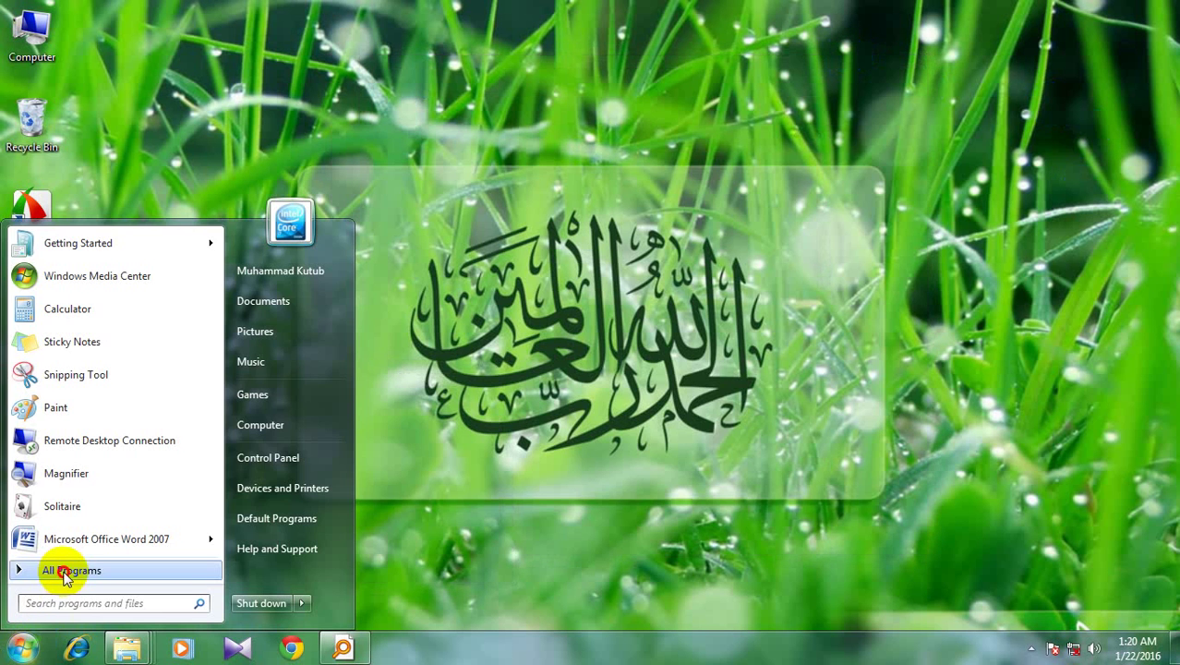
left_click(52, 565)
left_click(64, 466)
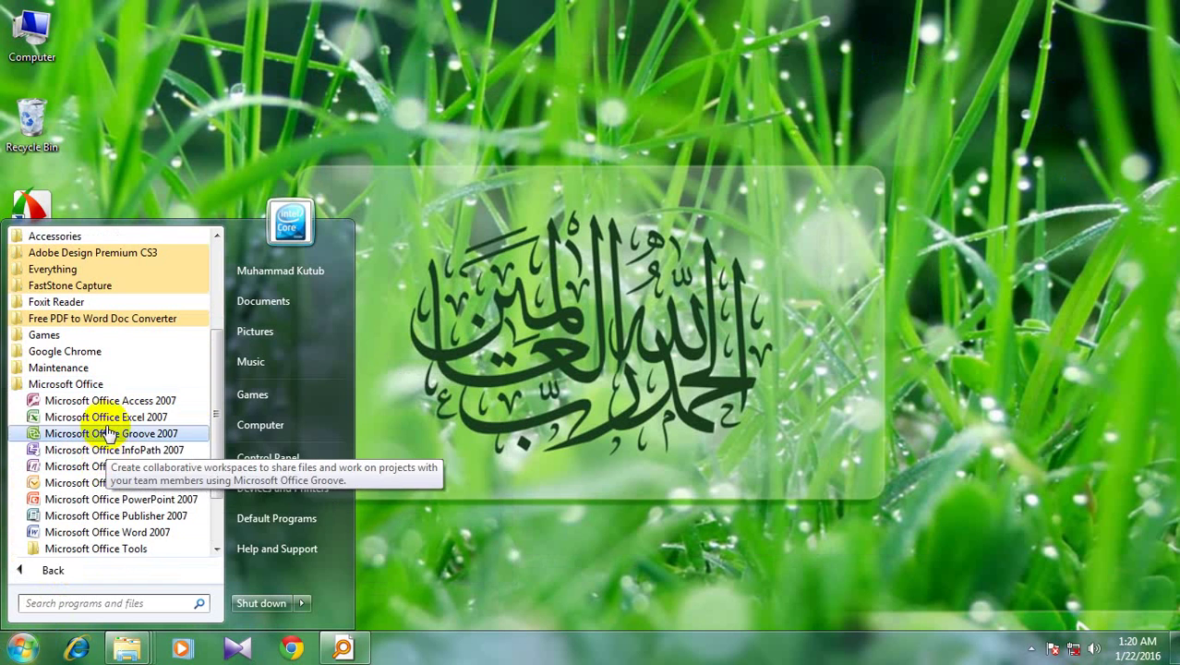
left_click(106, 523)
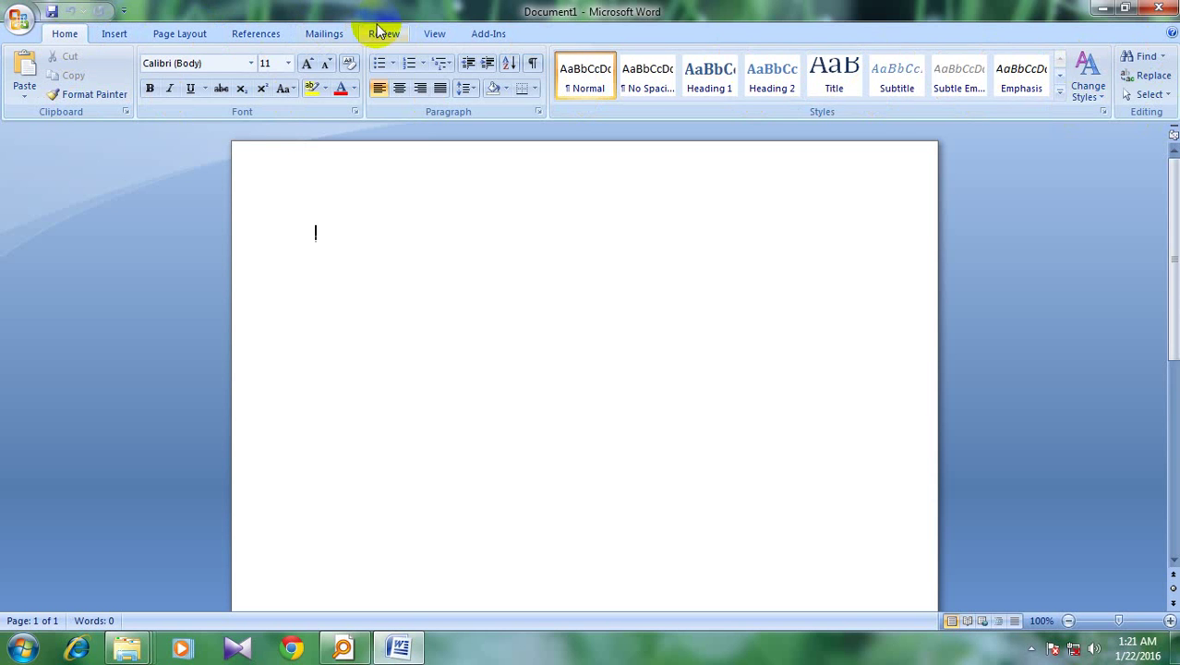
Switch to the View tab and type a test line of k letters
left_click(429, 35)
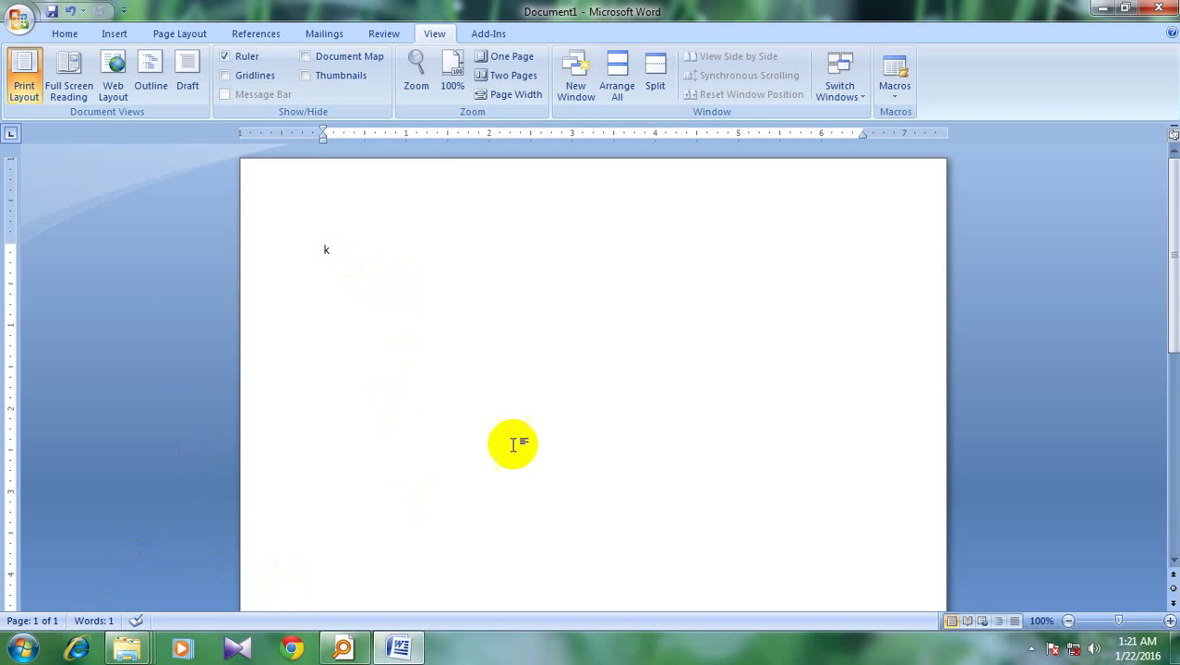
type("k k")
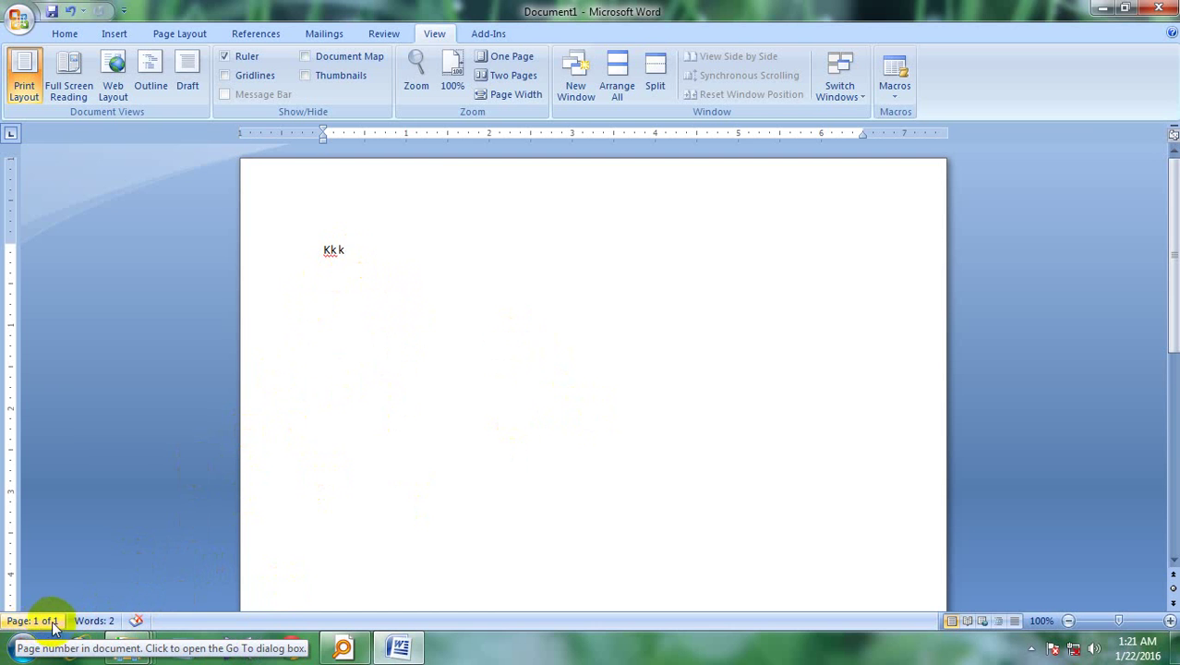
scroll(499, 476, "down", 8)
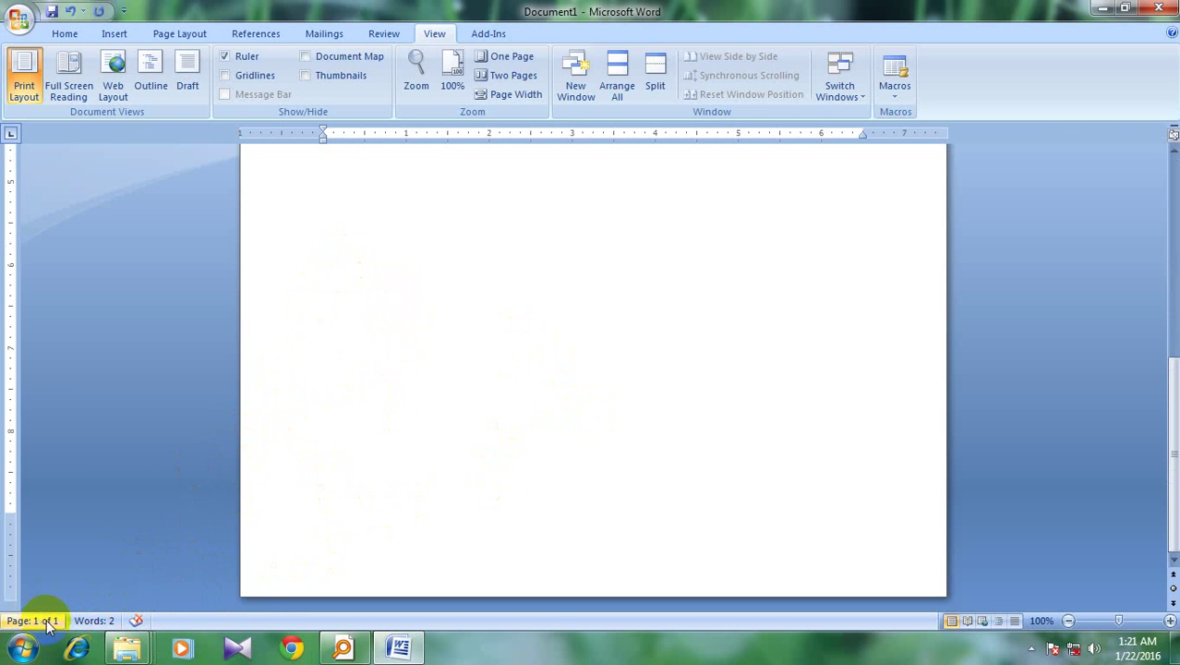
scroll(381, 453, "up", 1)
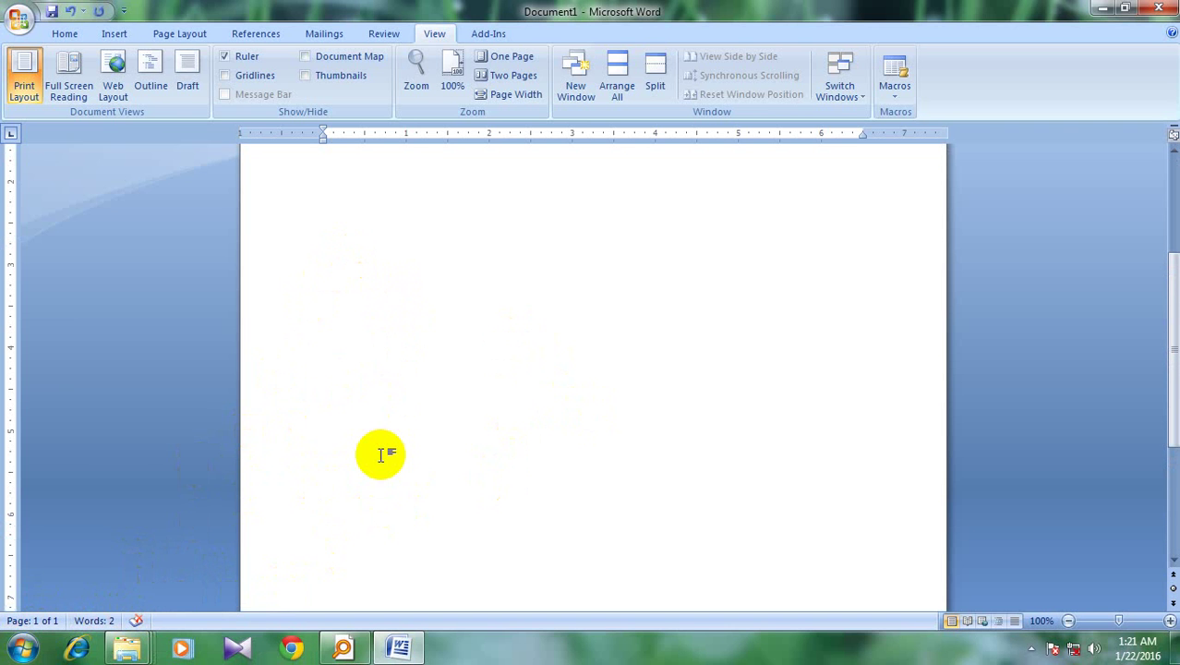
Browse the Home, Insert, Page Layout, References, Mailings, Review and View tabs, ending on Home
left_click(64, 34)
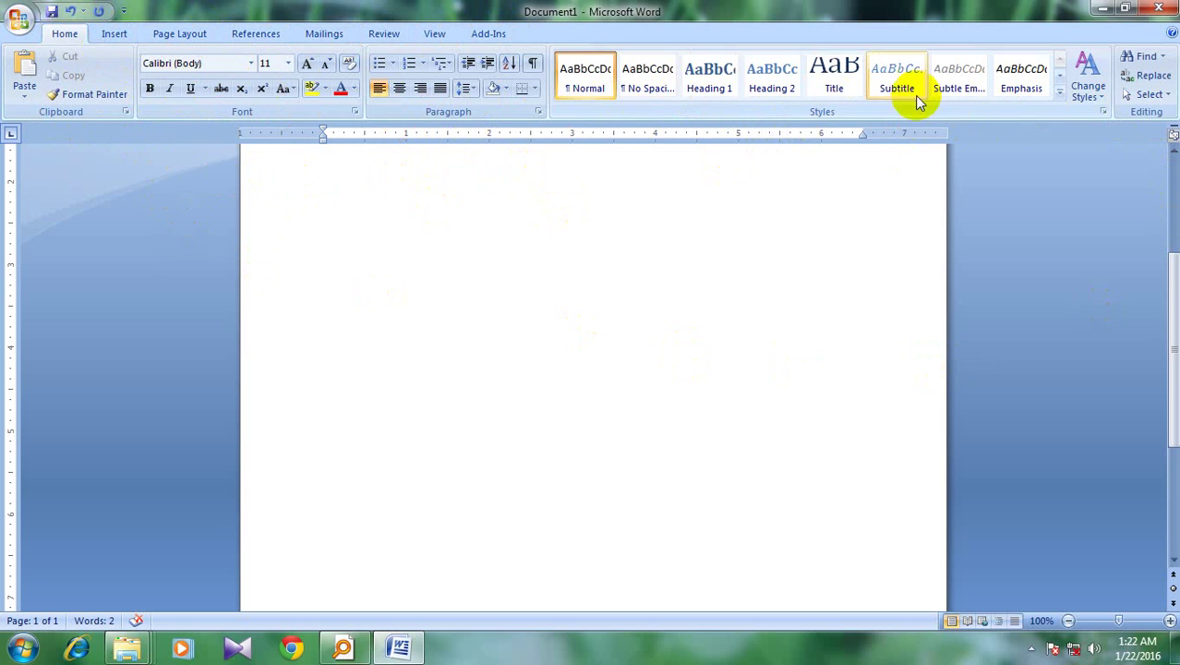
left_click(118, 36)
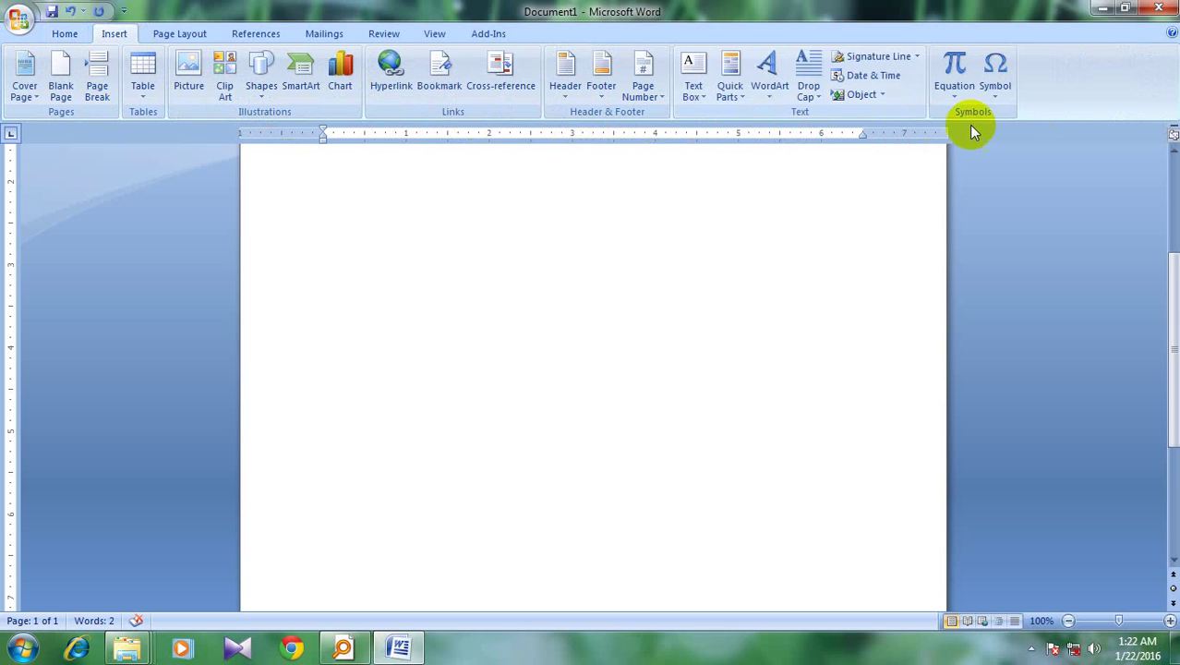
left_click(194, 36)
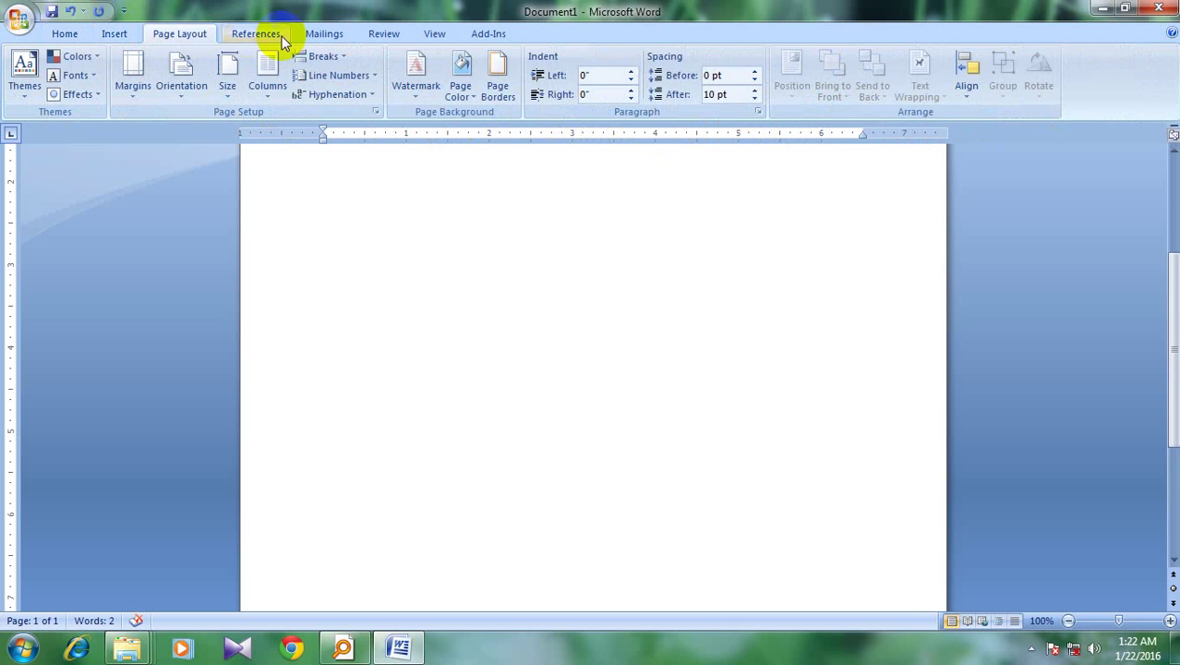
left_click(261, 34)
left_click(317, 37)
left_click(385, 37)
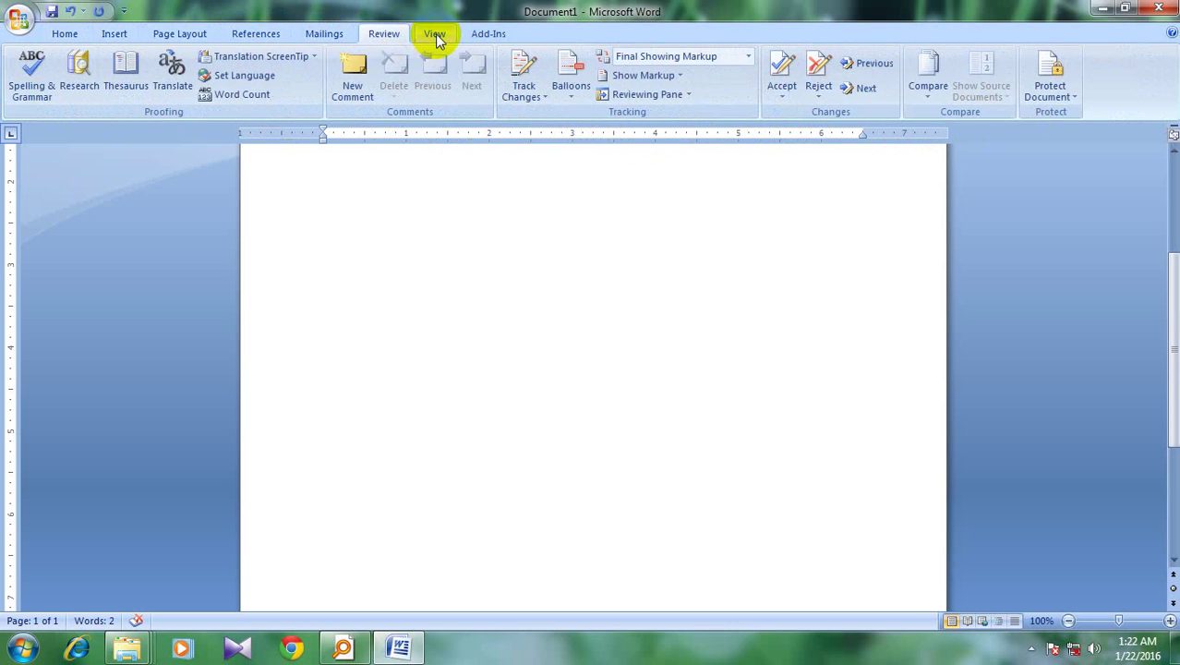
left_click(435, 34)
left_click(70, 37)
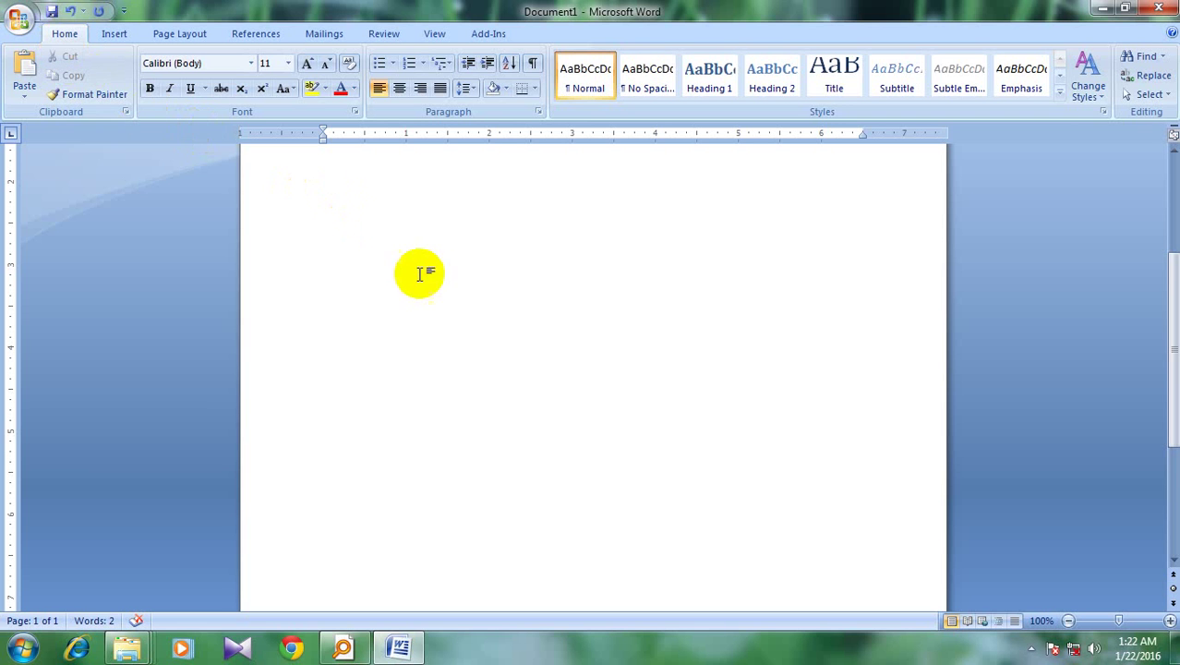
Delete the k test letters from the first line
scroll(435, 333, "up", 4)
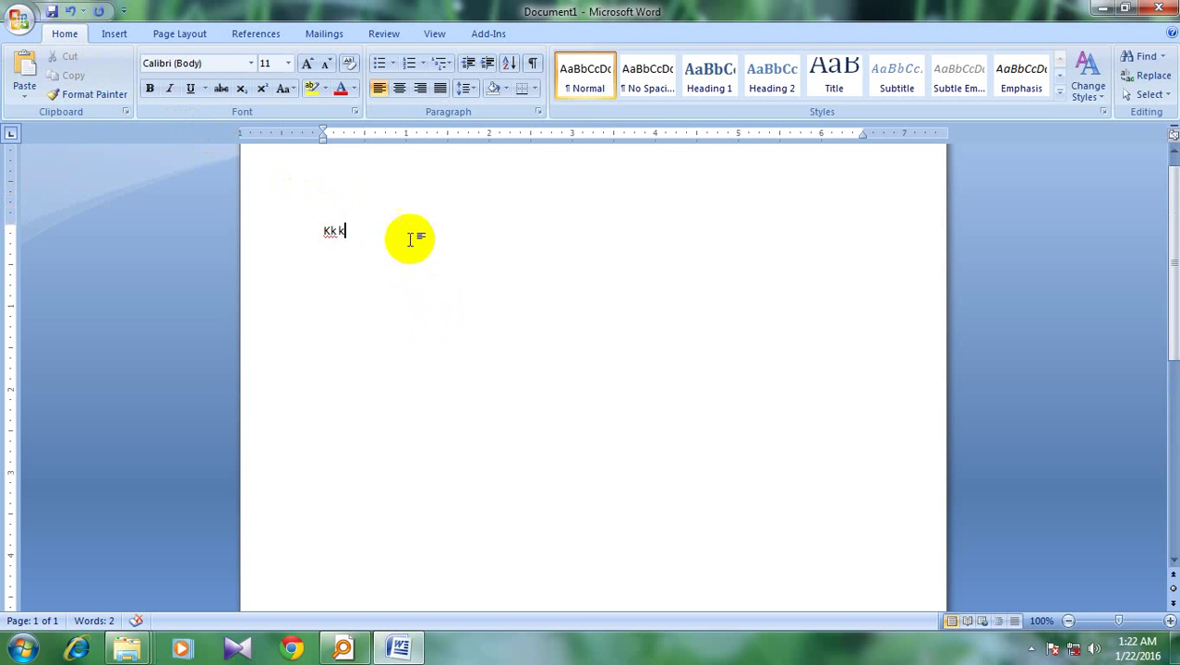
scroll(426, 310, "up", 1)
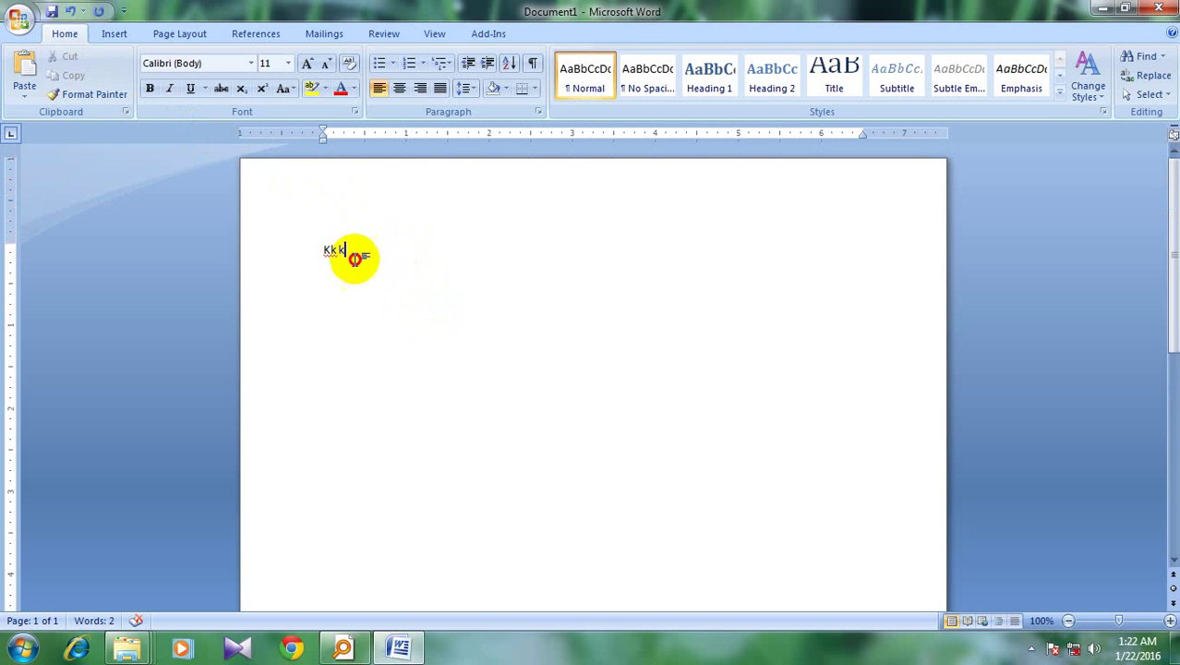
left_click_drag(350, 251, 314, 247)
key("BackSpace")
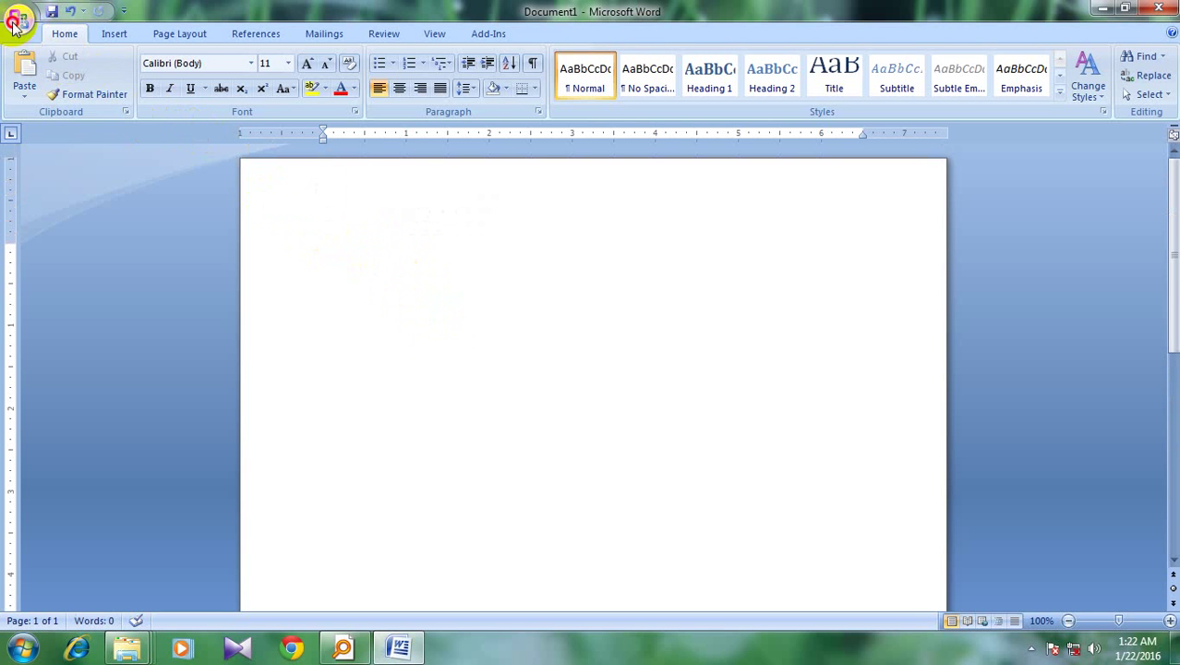
Exit Word without saving Document1 and relaunch Word 2007 from the Start menu
left_click(18, 19)
left_click(310, 397)
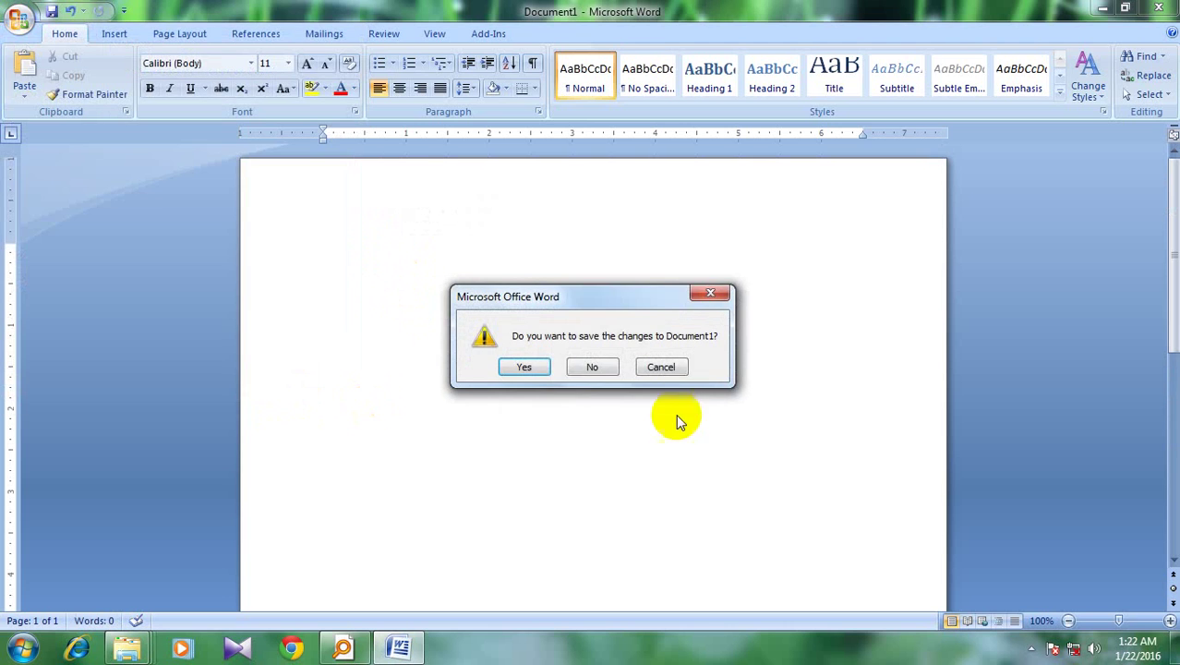
left_click(588, 363)
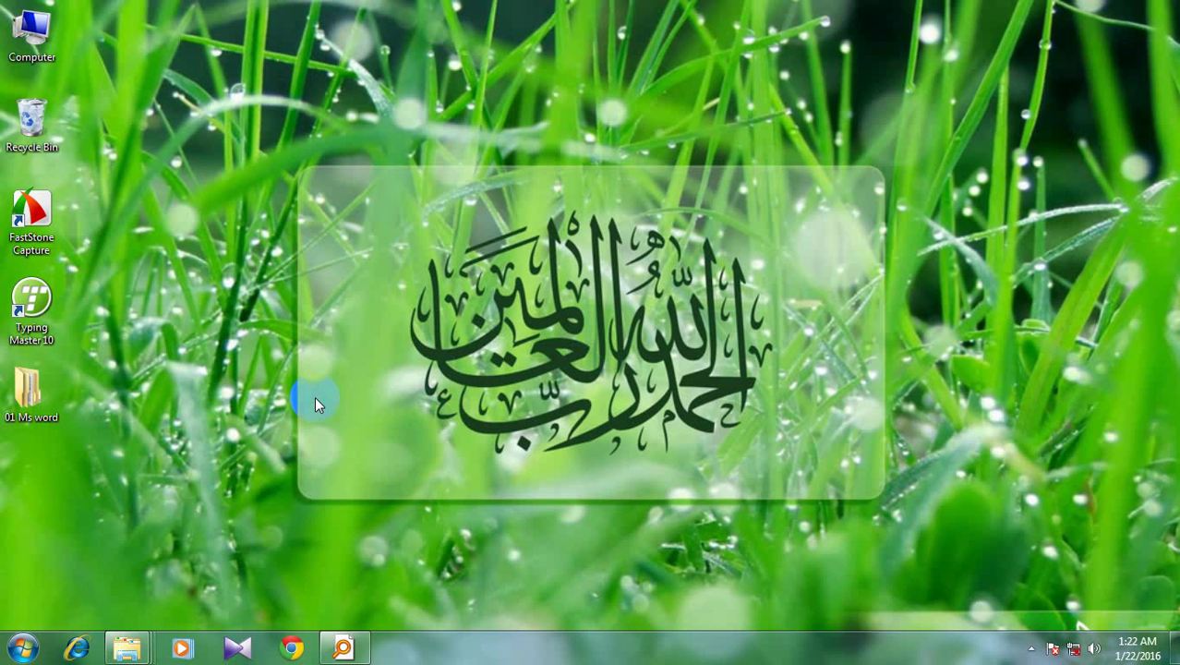
left_click(22, 649)
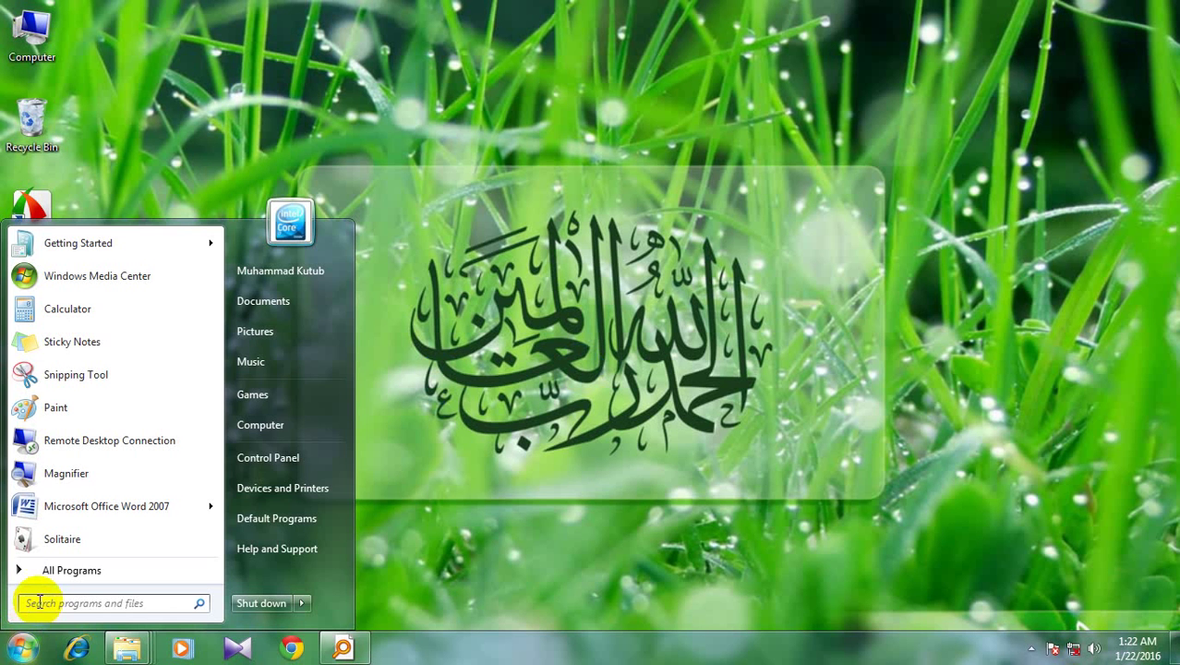
left_click(56, 579)
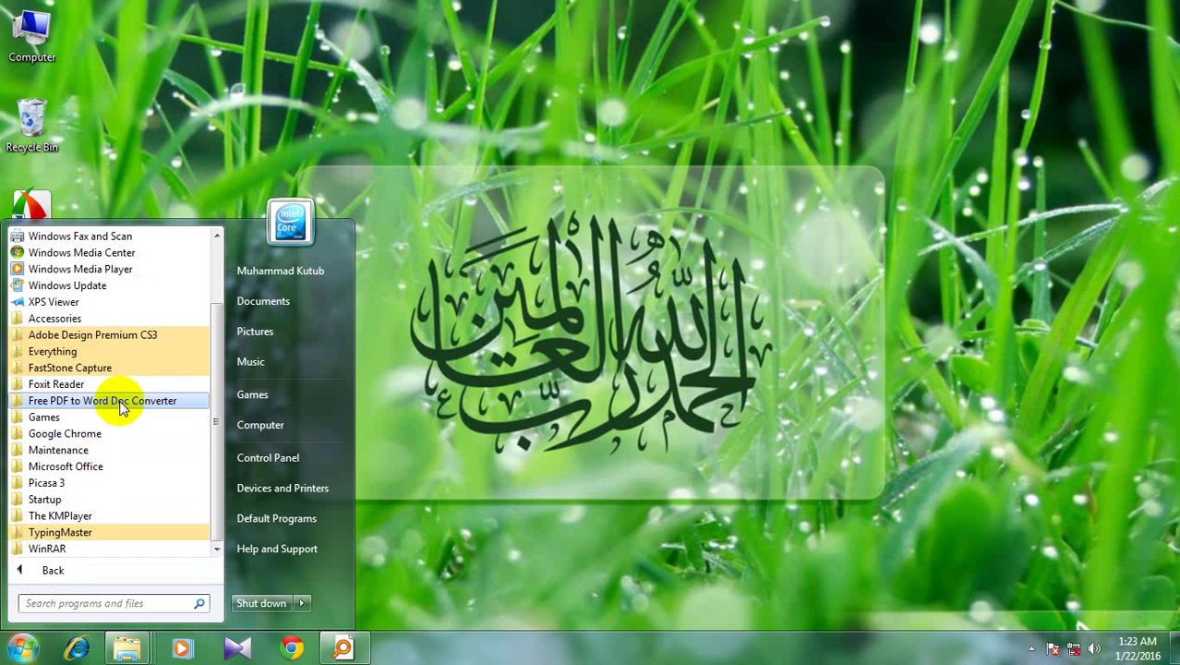
left_click(123, 465)
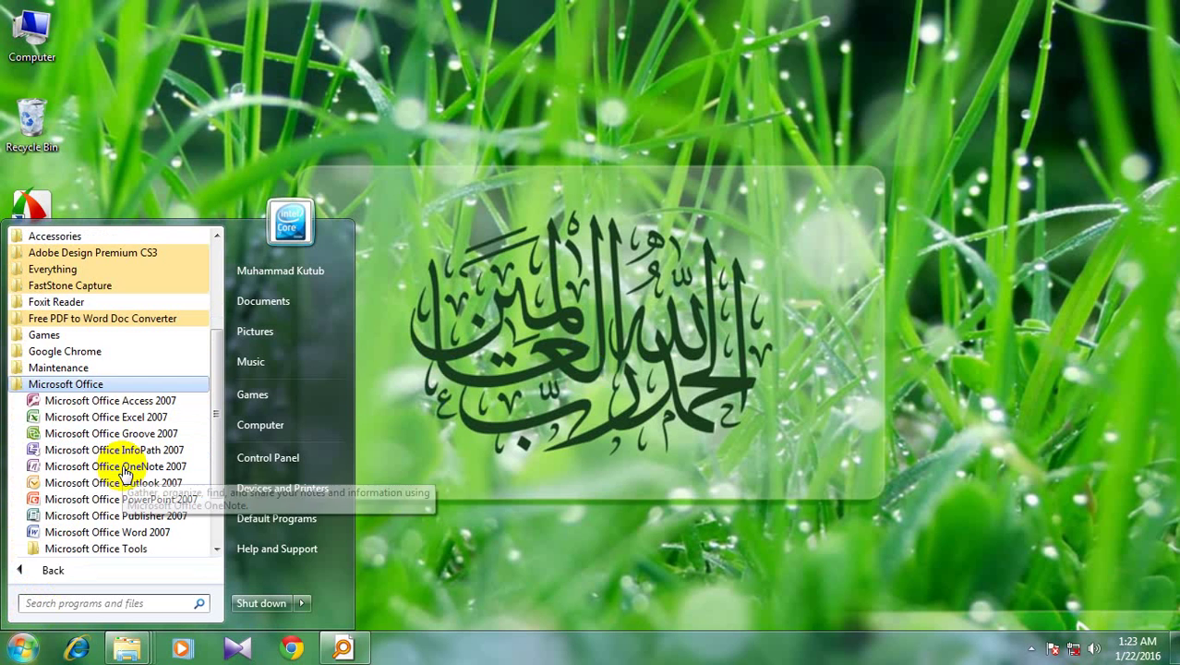
left_click(102, 531)
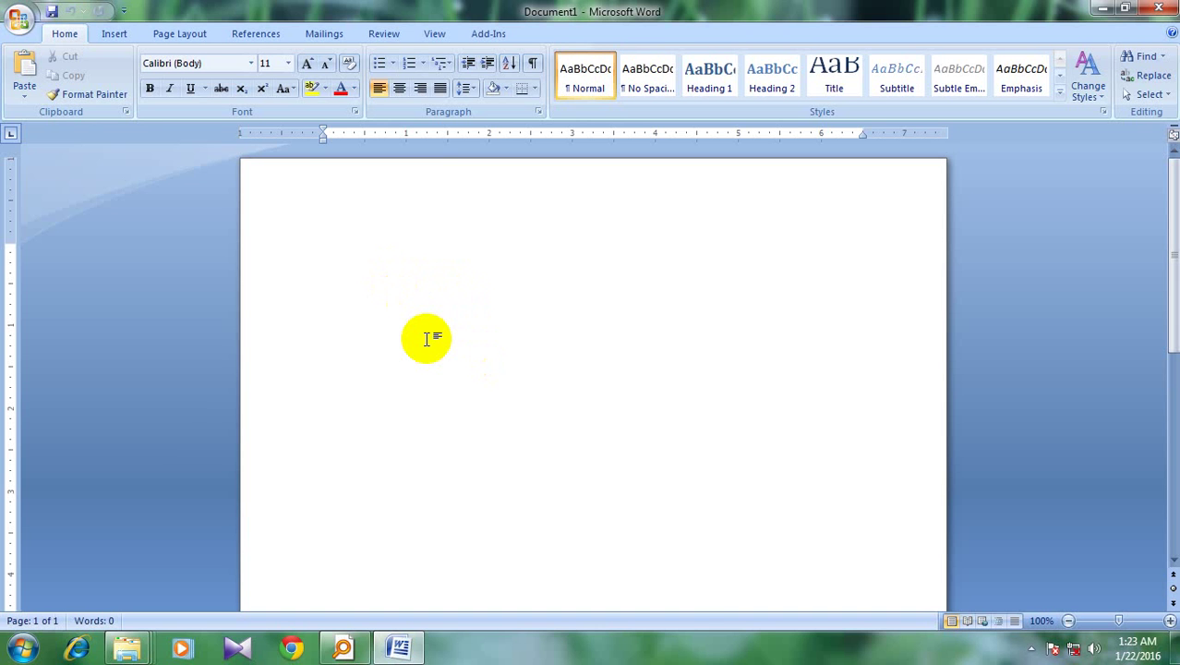
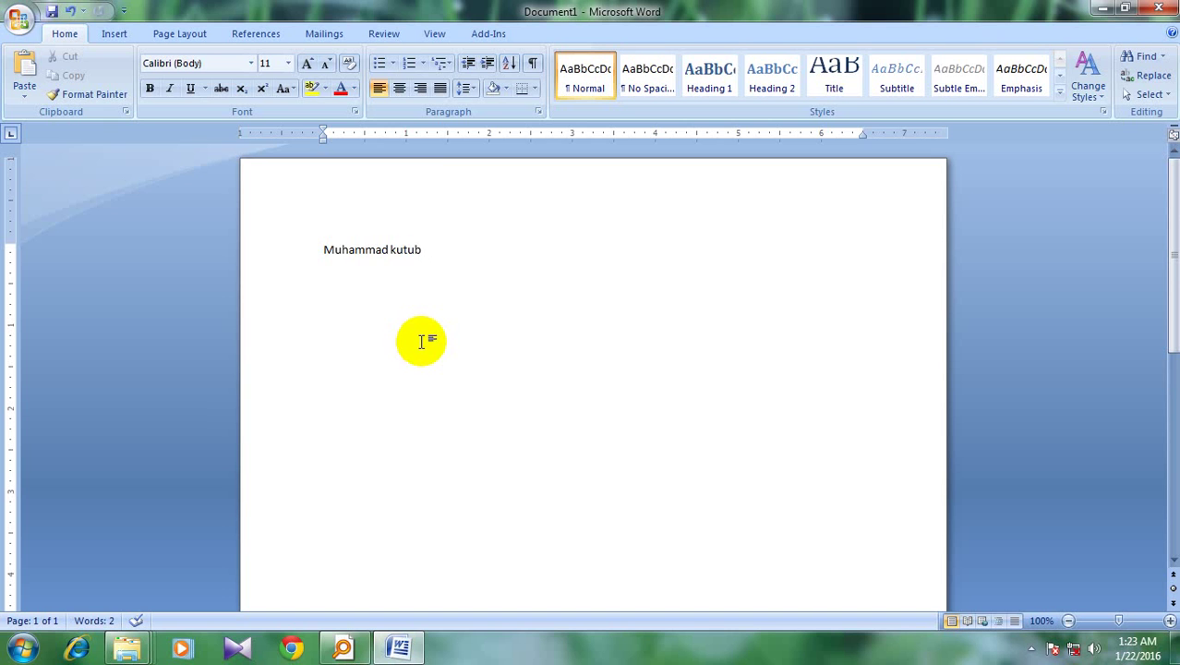
Type the person's full name on the first line, correcting the surname typos
scroll(437, 400, "down", 1)
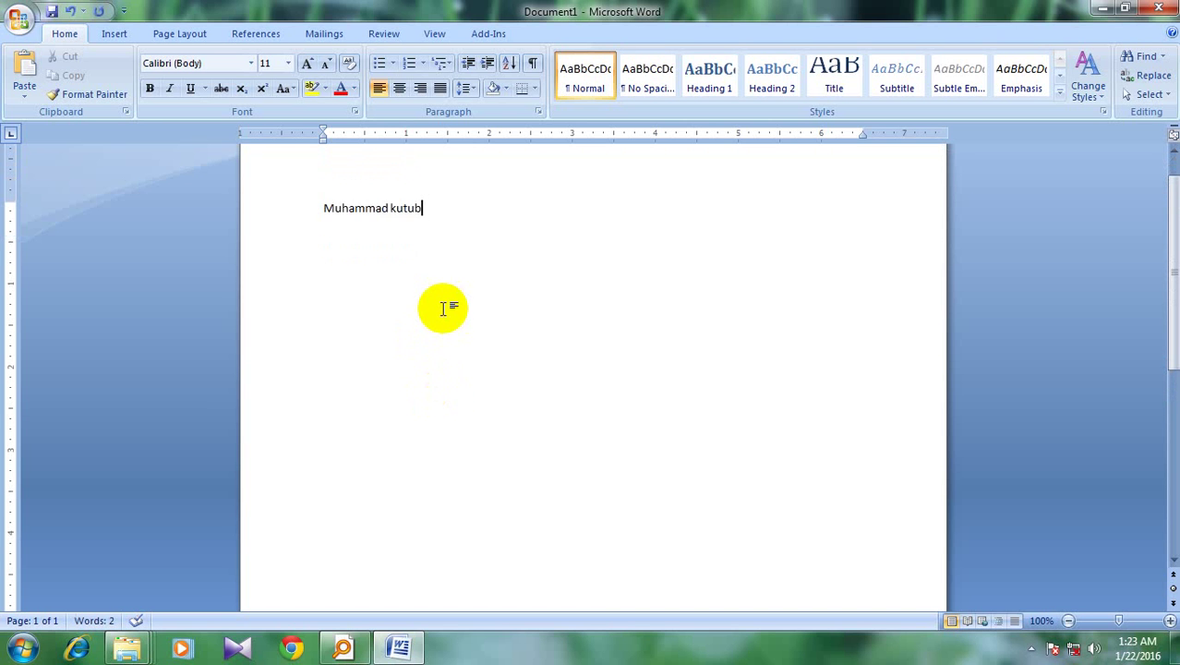
scroll(445, 318, "up", 1)
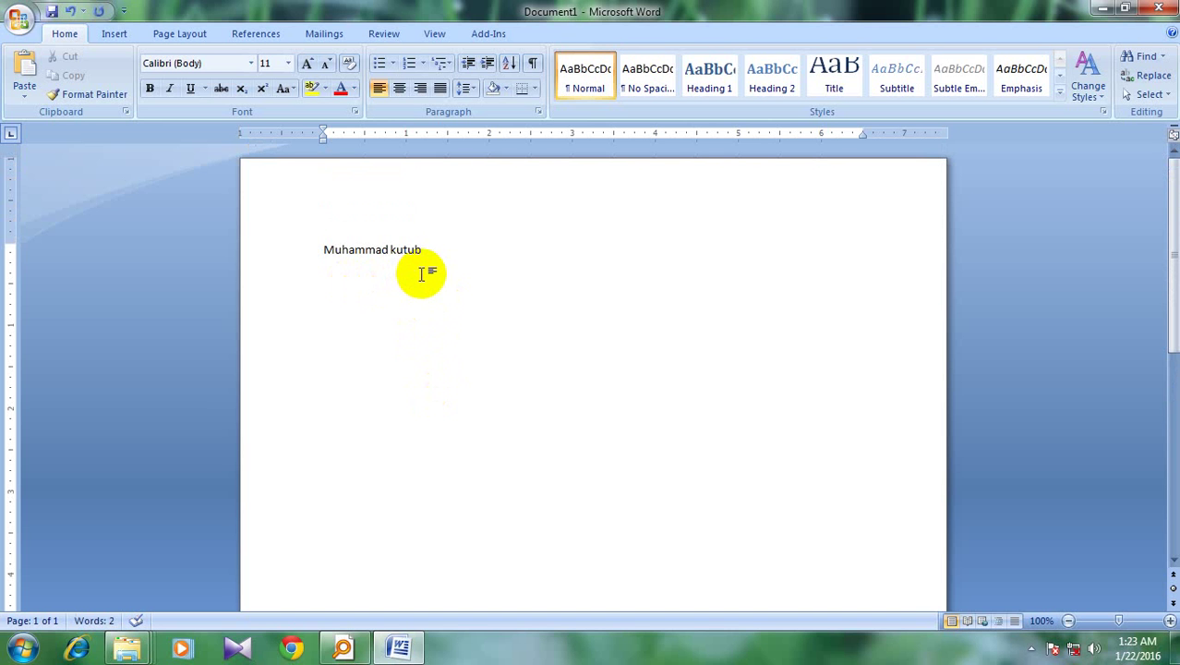
Start Save As and choose the Desktop as the save location
left_click(21, 20)
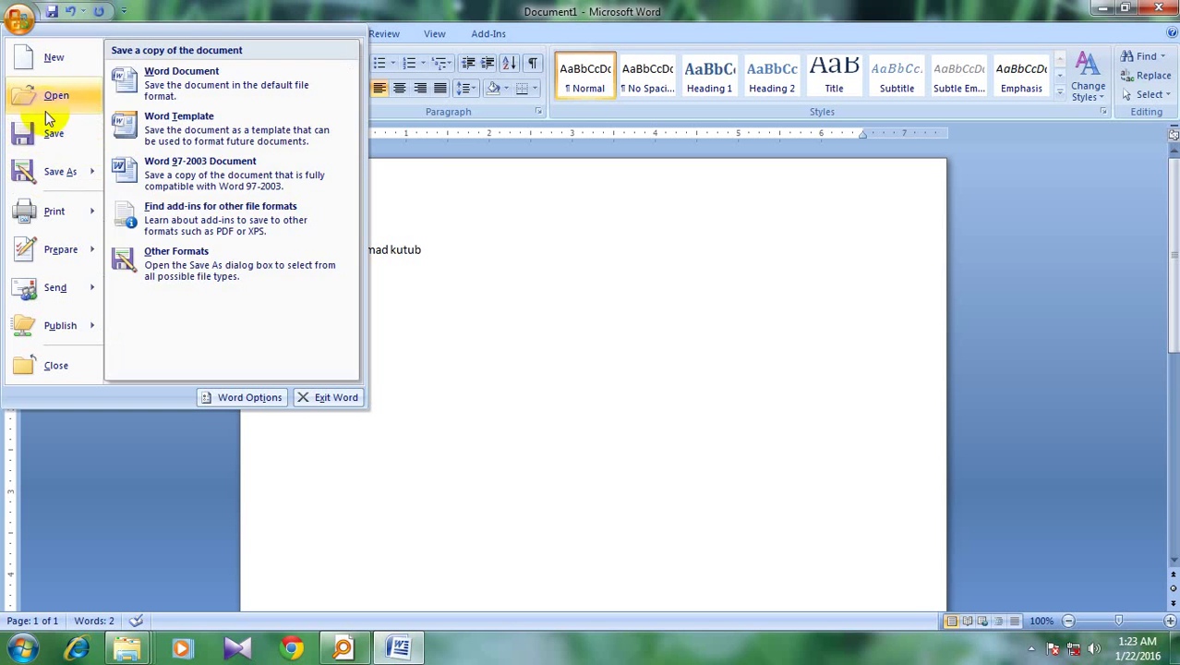
mouse_move(46, 179)
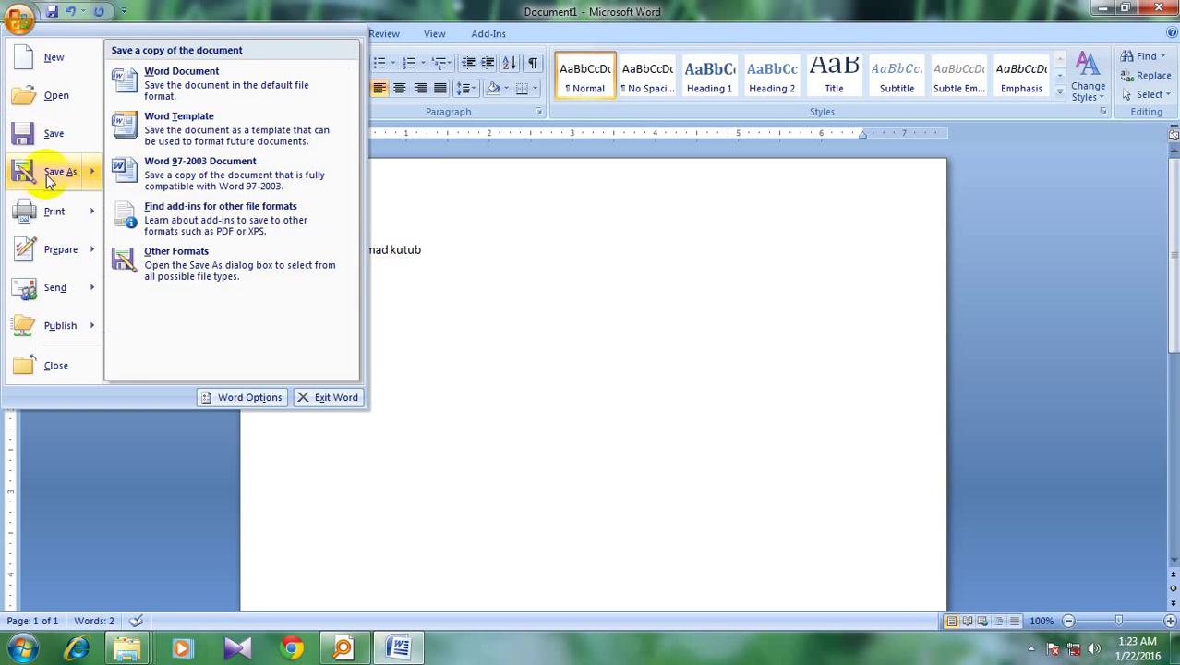
left_click(49, 178)
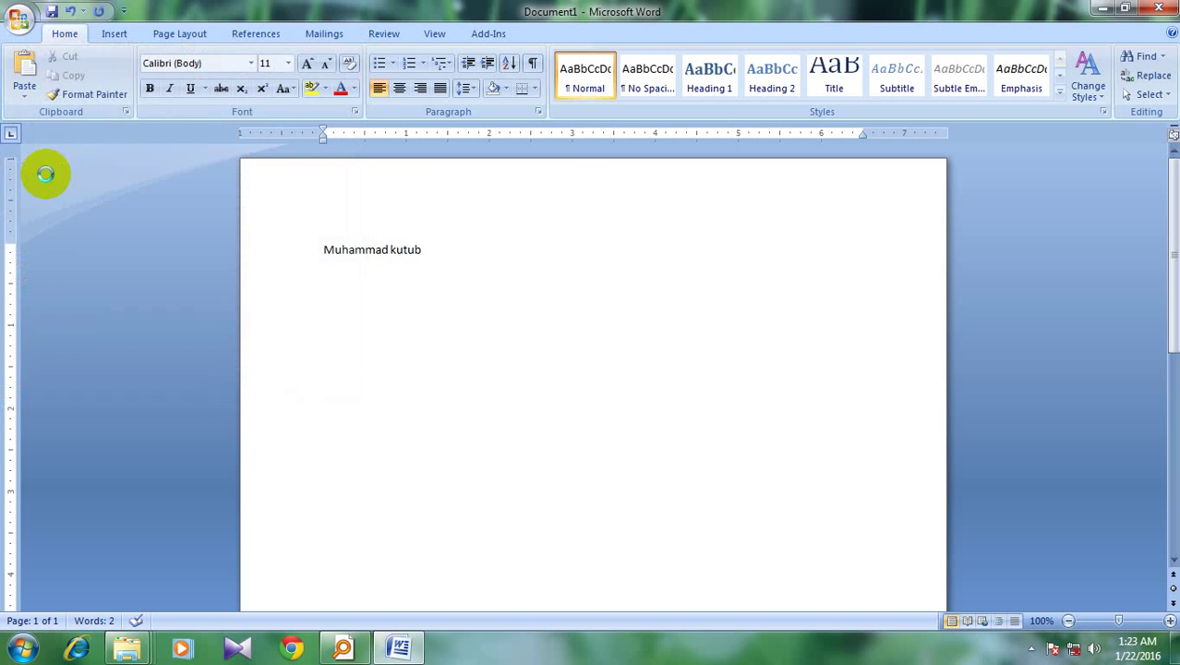
left_click_drag(271, 22, 567, 86)
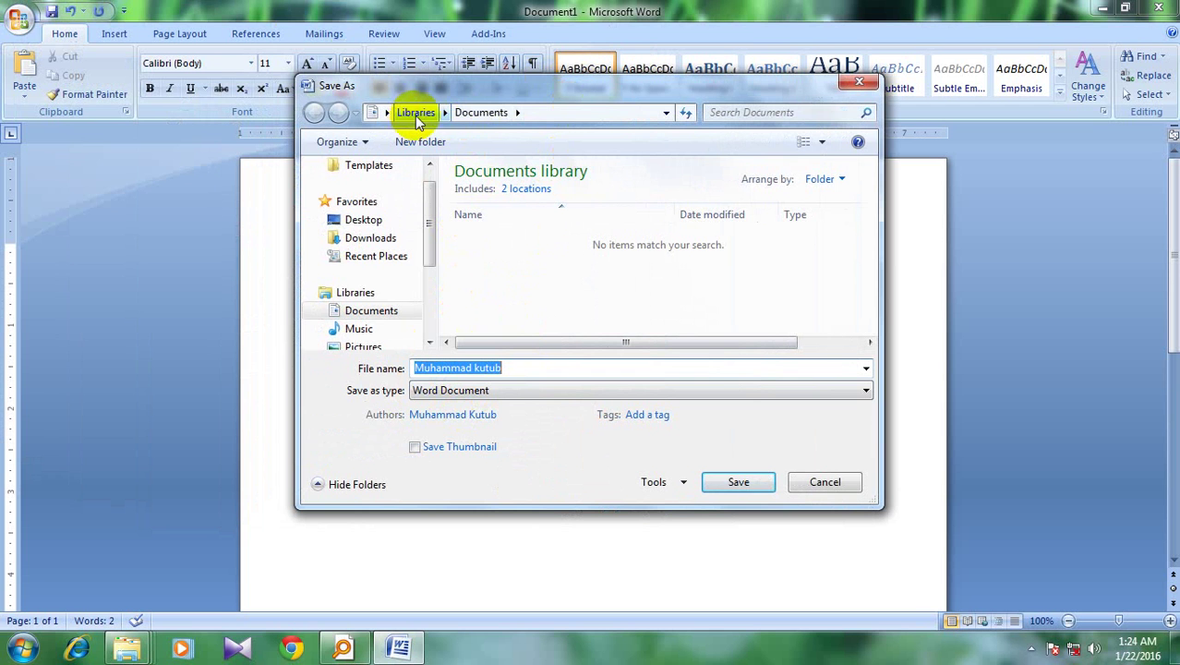
left_click(545, 112)
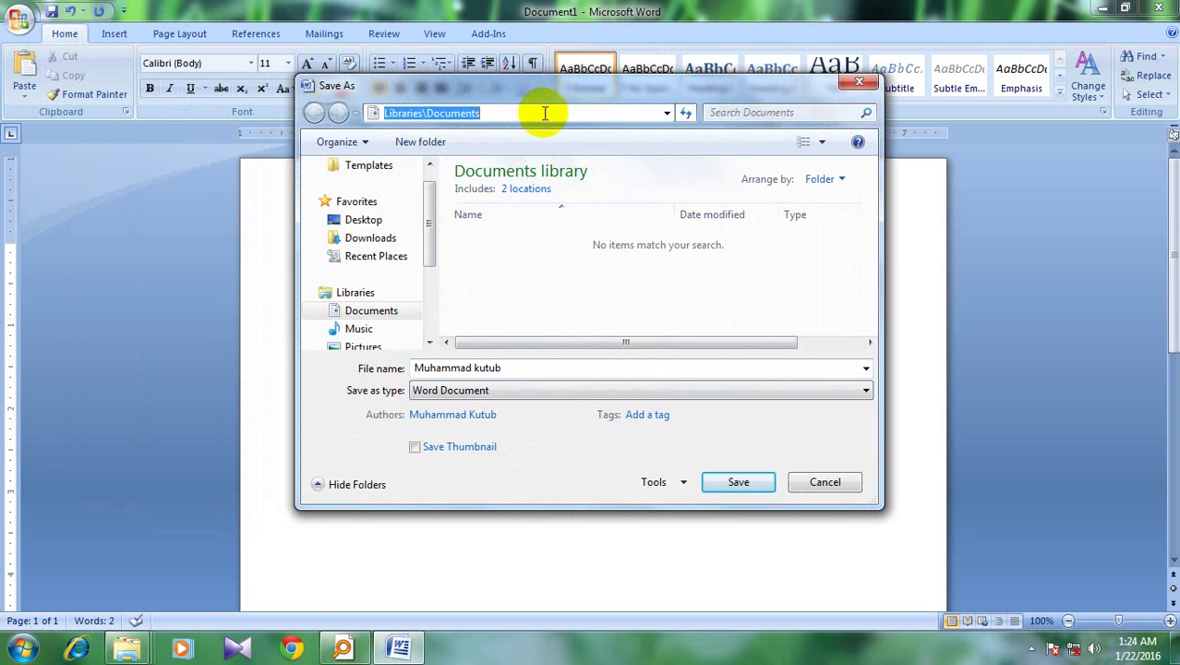
left_click(525, 273)
left_click_drag(427, 222, 536, 588)
mouse_move(434, 334)
left_mouse_down()
mouse_move(435, 245)
mouse_move(429, 353)
left_mouse_up()
left_click(313, 350)
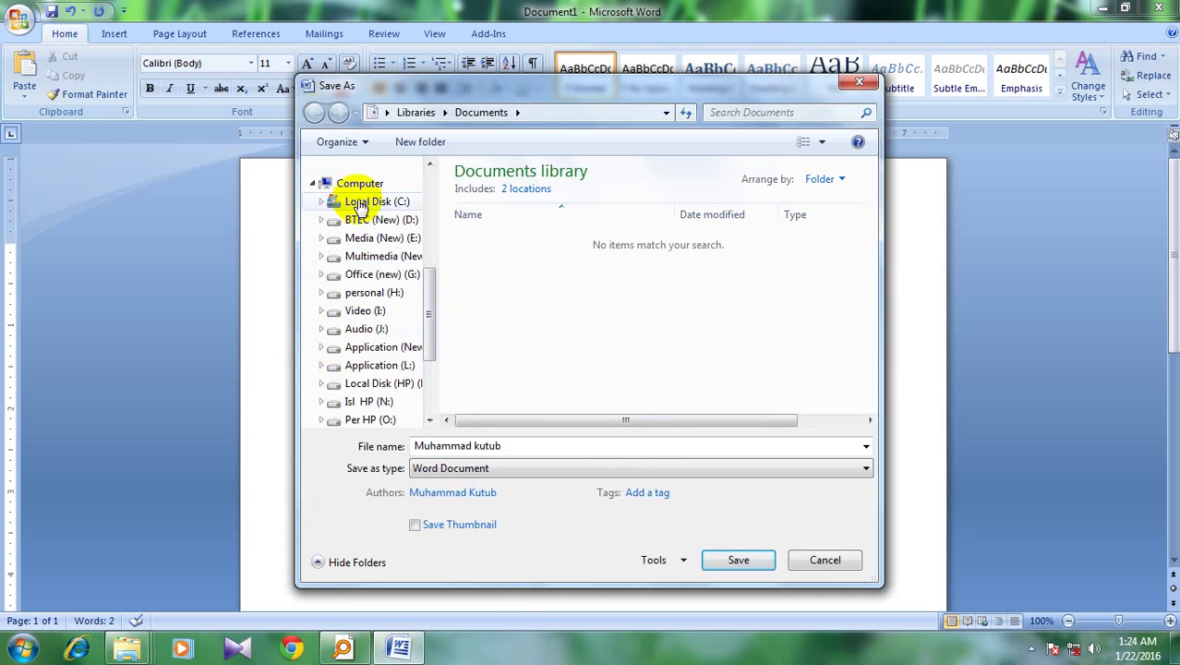
left_click_drag(431, 340, 429, 250)
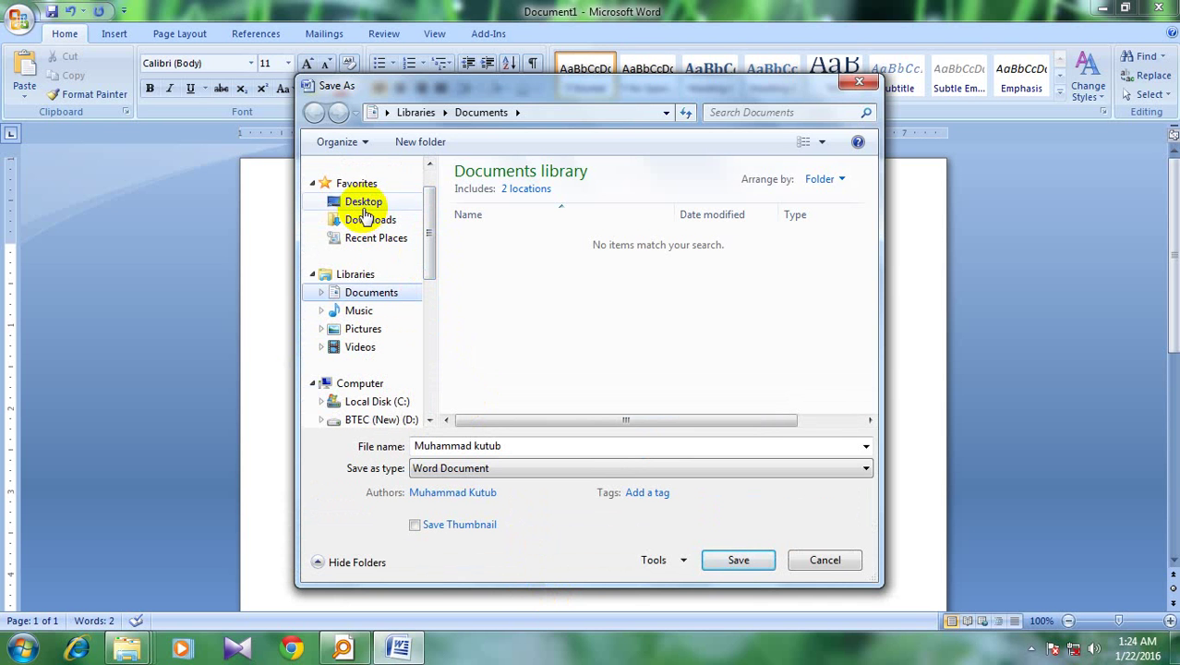
left_click(364, 205)
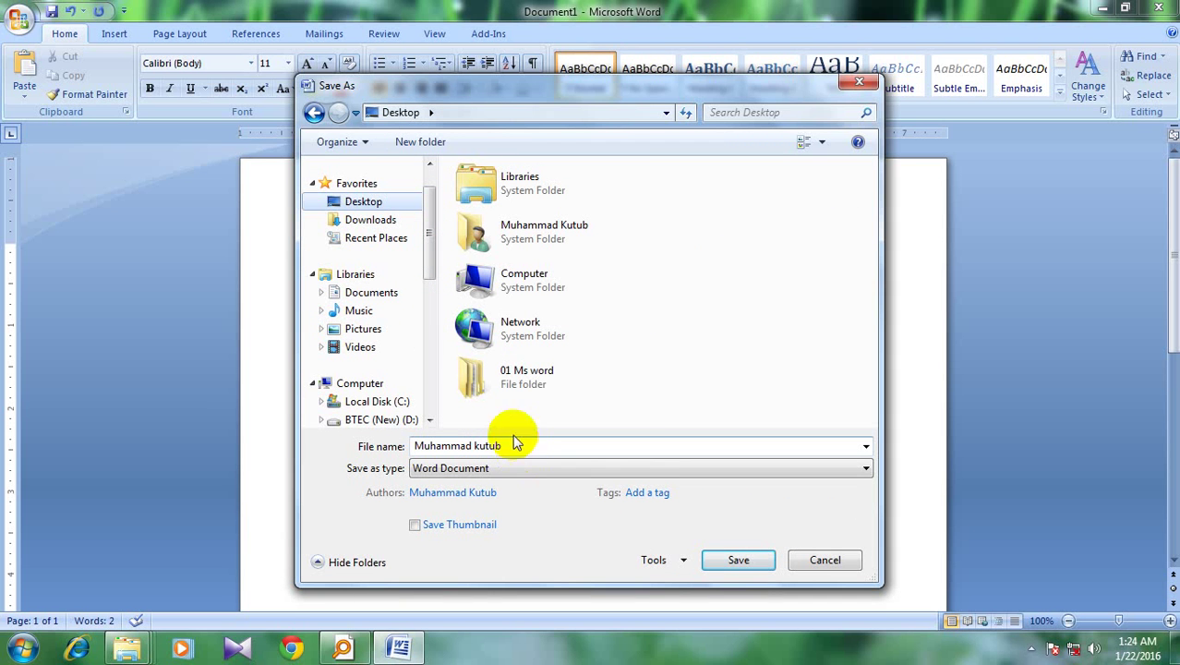
mouse_move(429, 244)
left_mouse_down()
mouse_move(431, 319)
mouse_move(435, 235)
left_mouse_up()
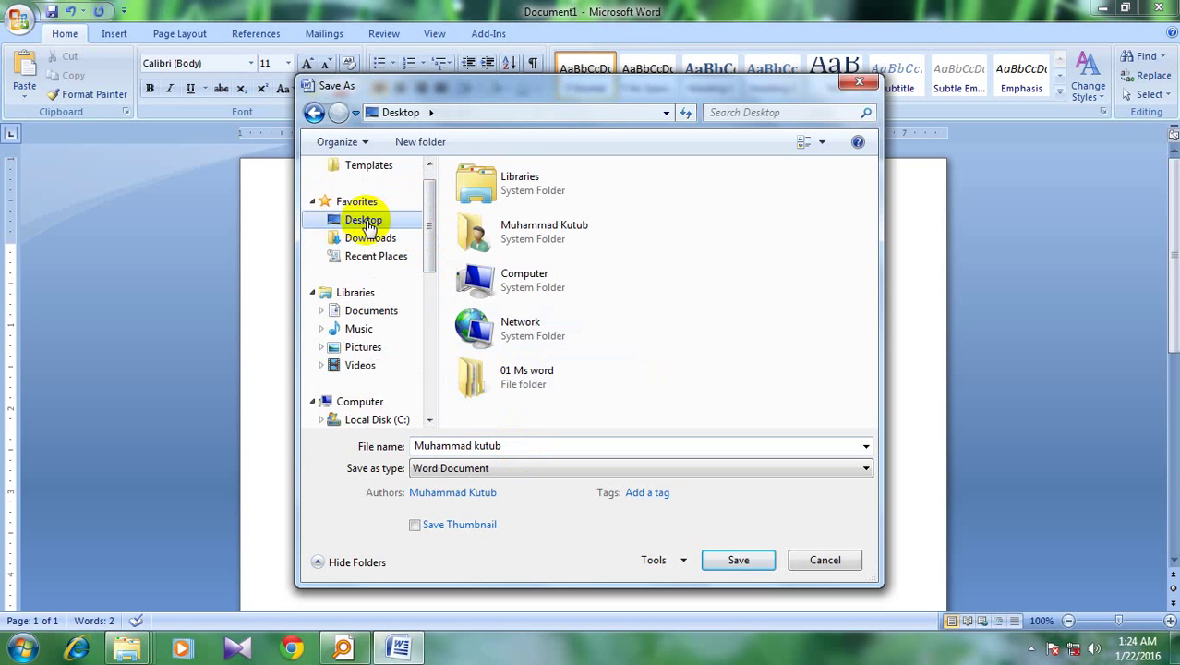
Name the file 'word 1st' and save it as a Word document
left_click(513, 445)
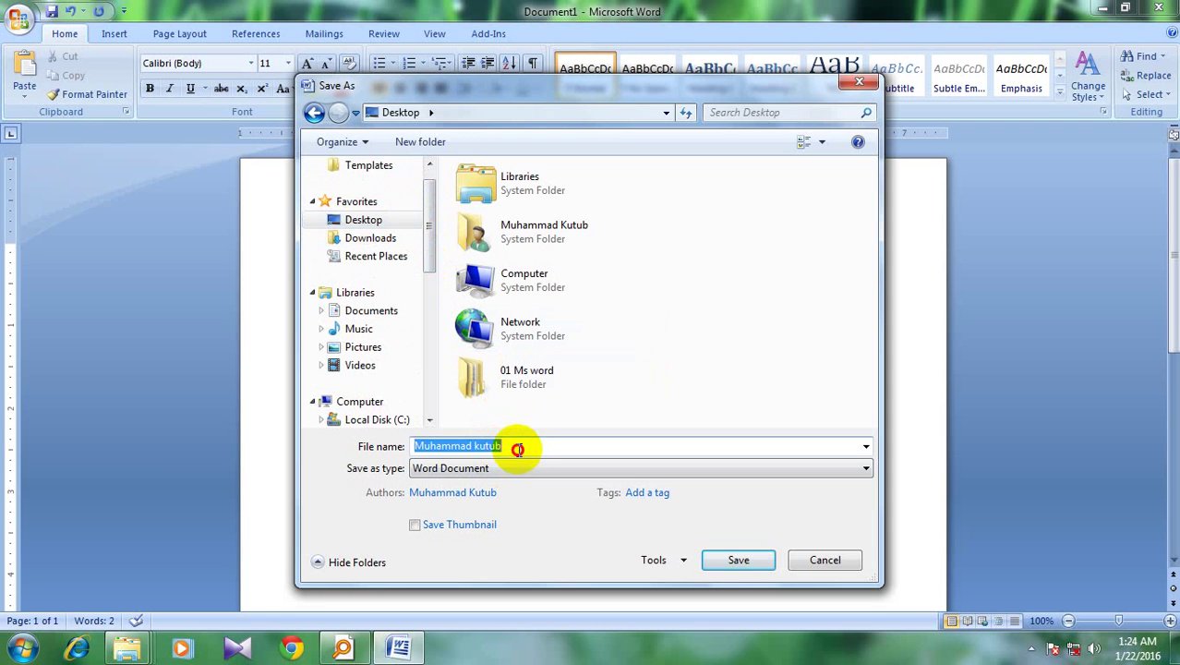
key("BackSpace")
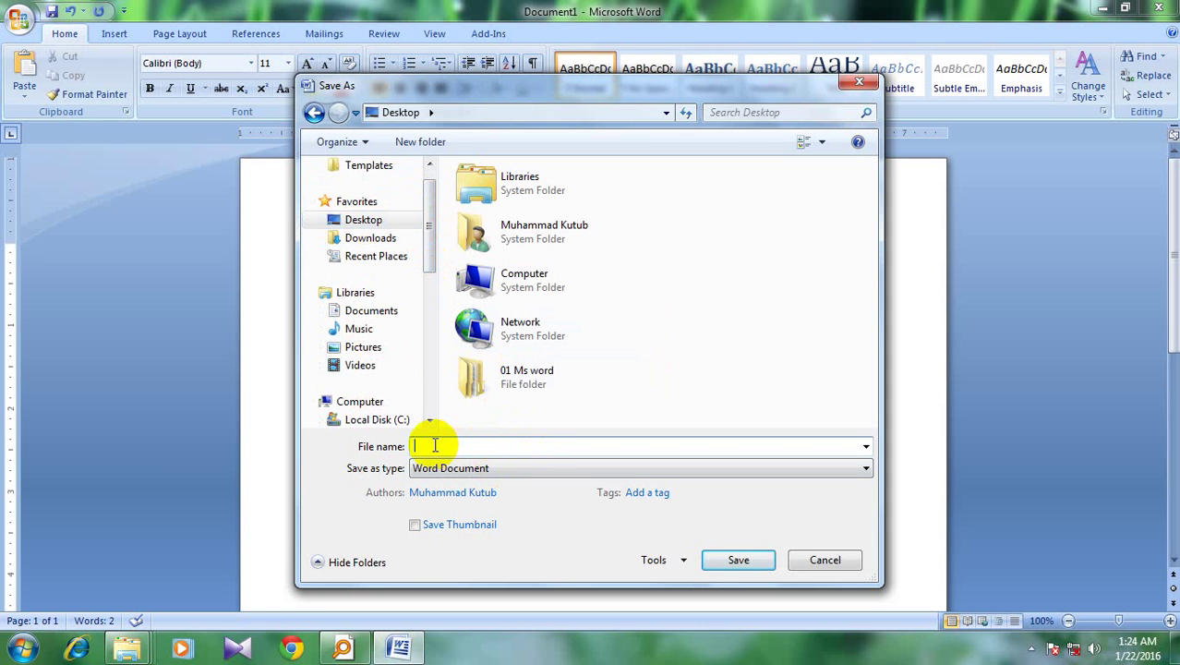
type("word 1st")
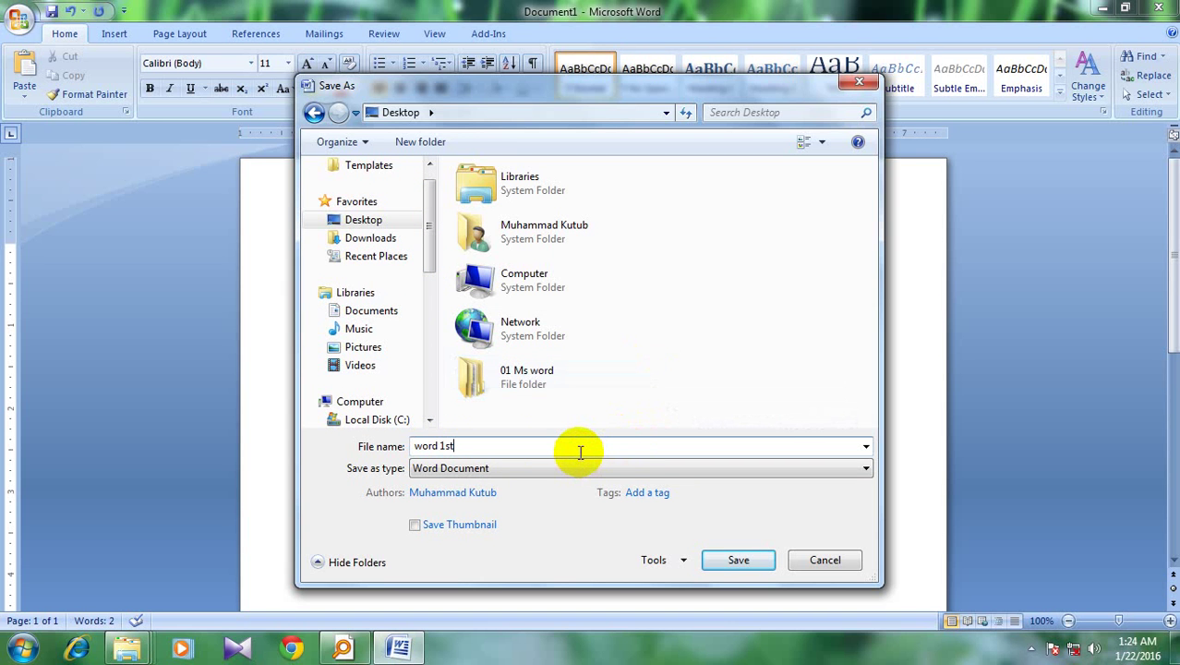
left_click(726, 564)
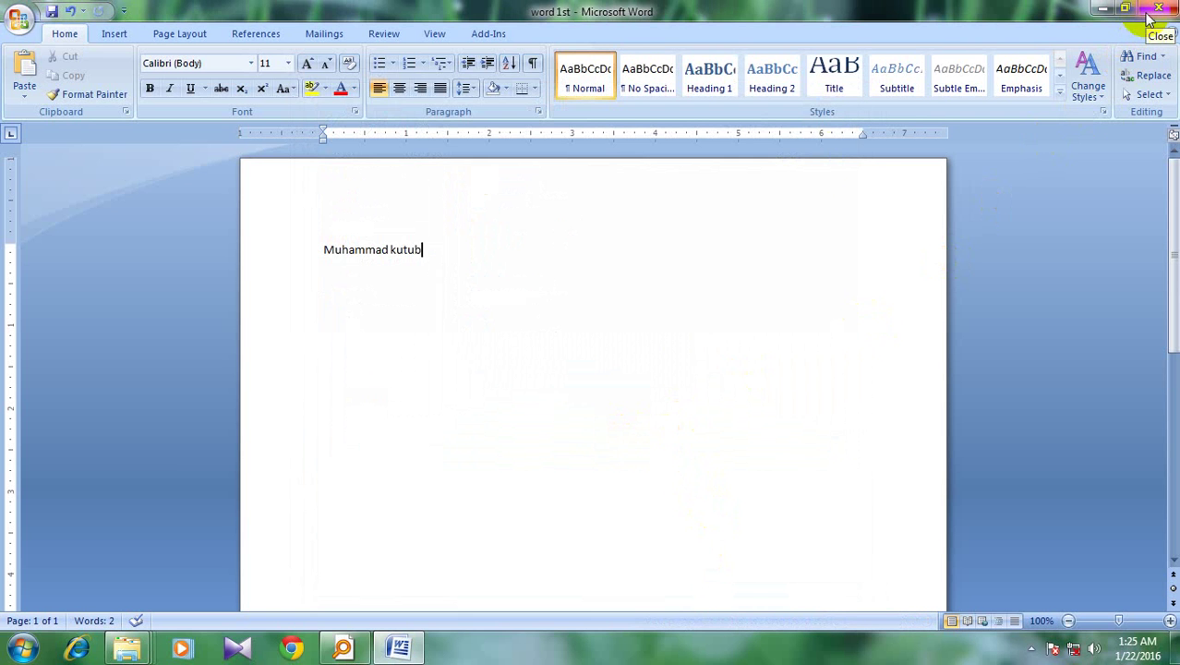
Select and deselect the name line, then close the word 1st document and Word
left_click(433, 252)
left_click_drag(433, 252, 330, 254)
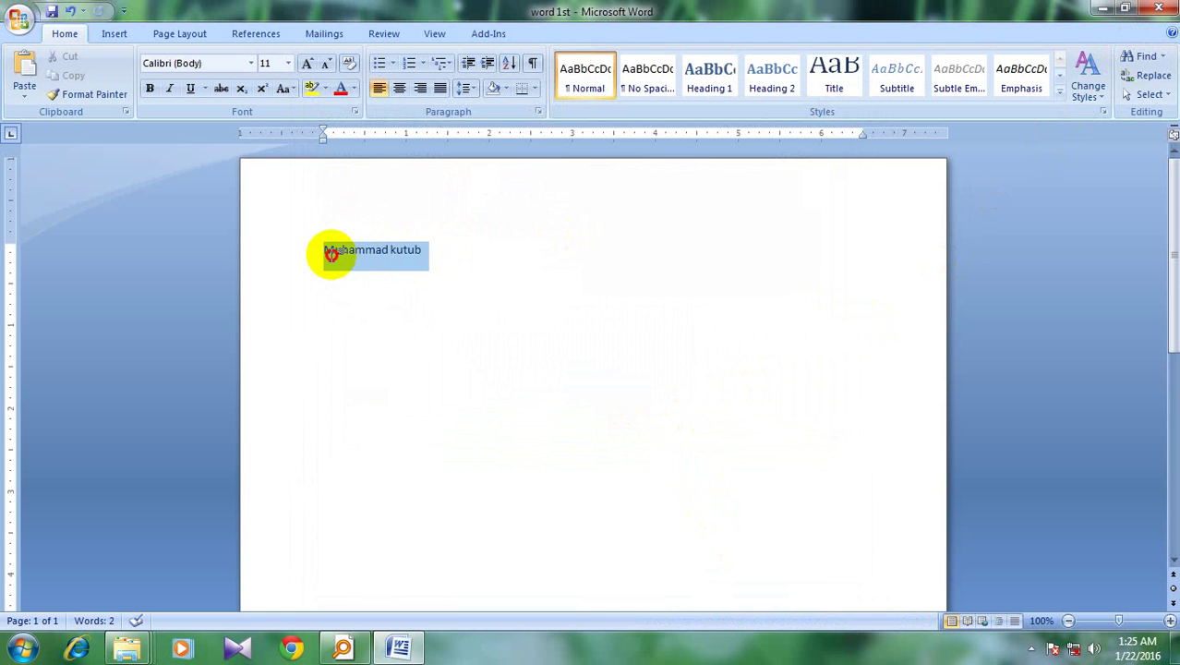
left_click(449, 263)
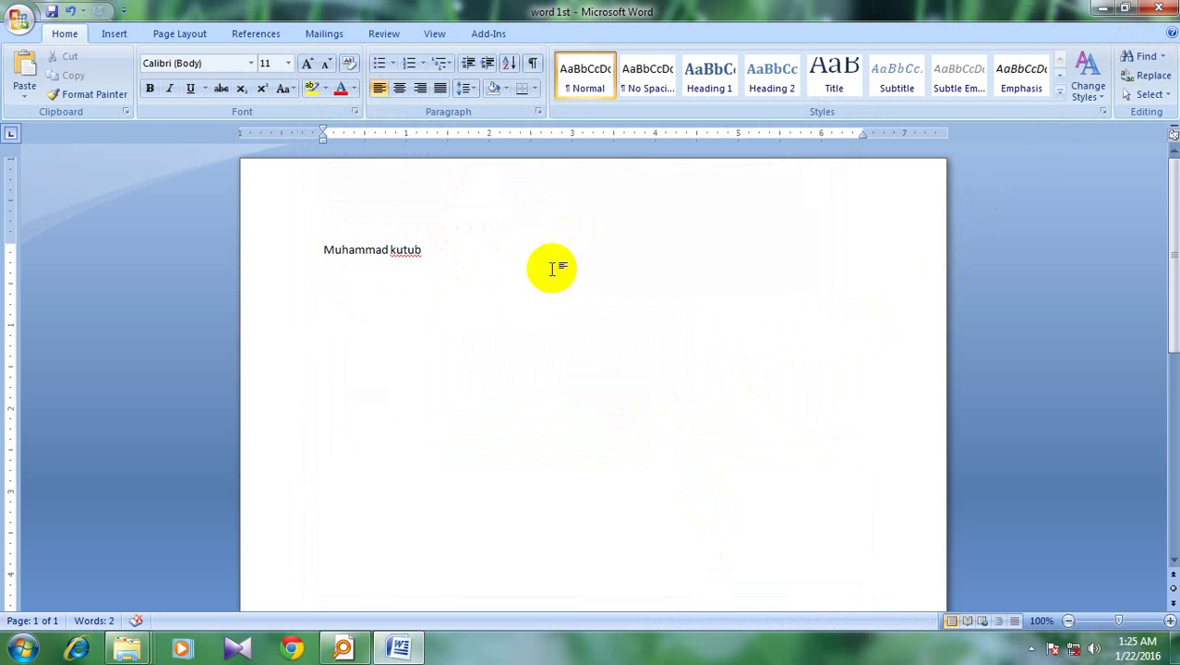
left_click(1162, 10)
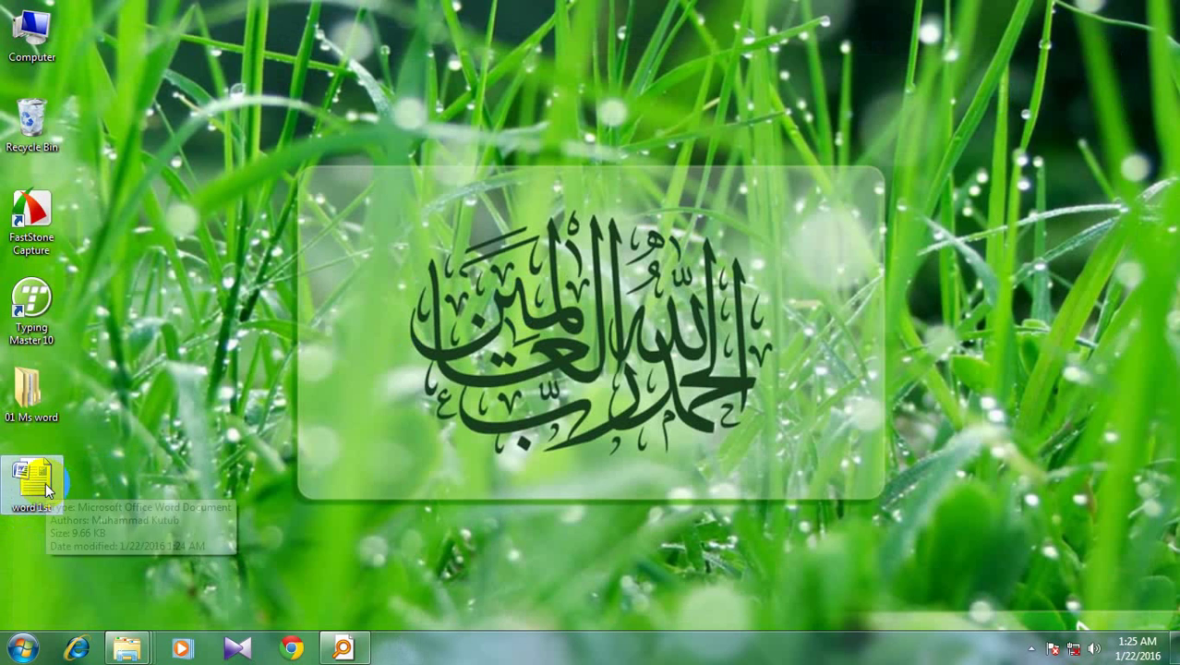
Reopen word 1st from the desktop, minimize Word, and refresh the desktop
left_click(45, 482)
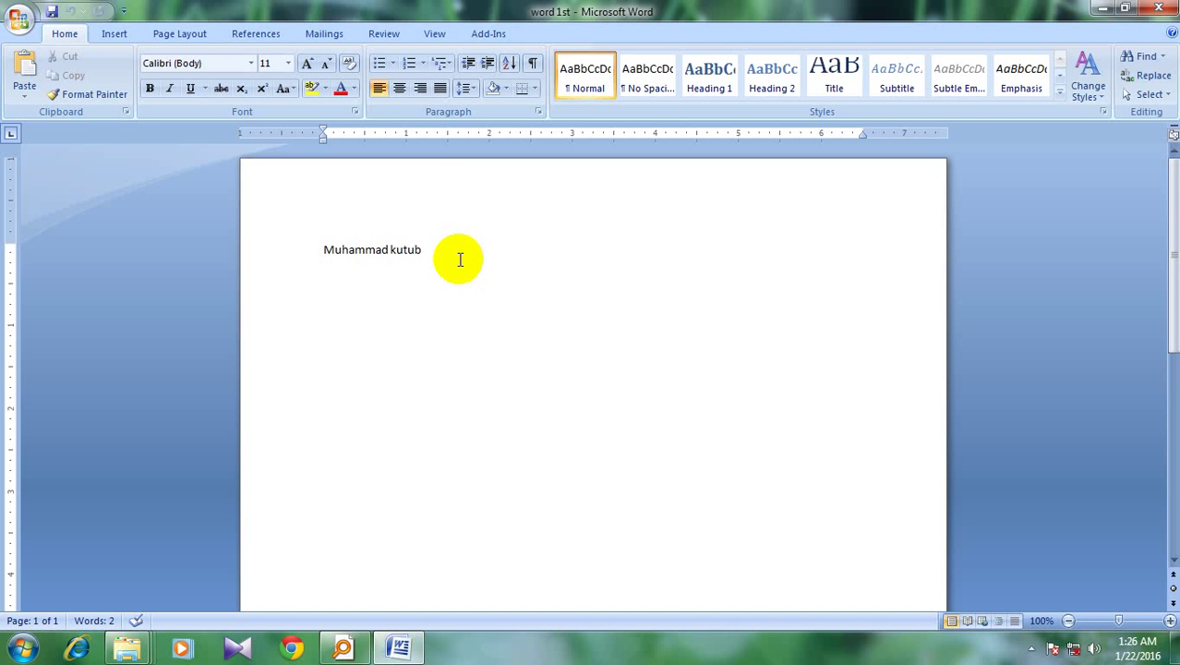
left_click(1101, 11)
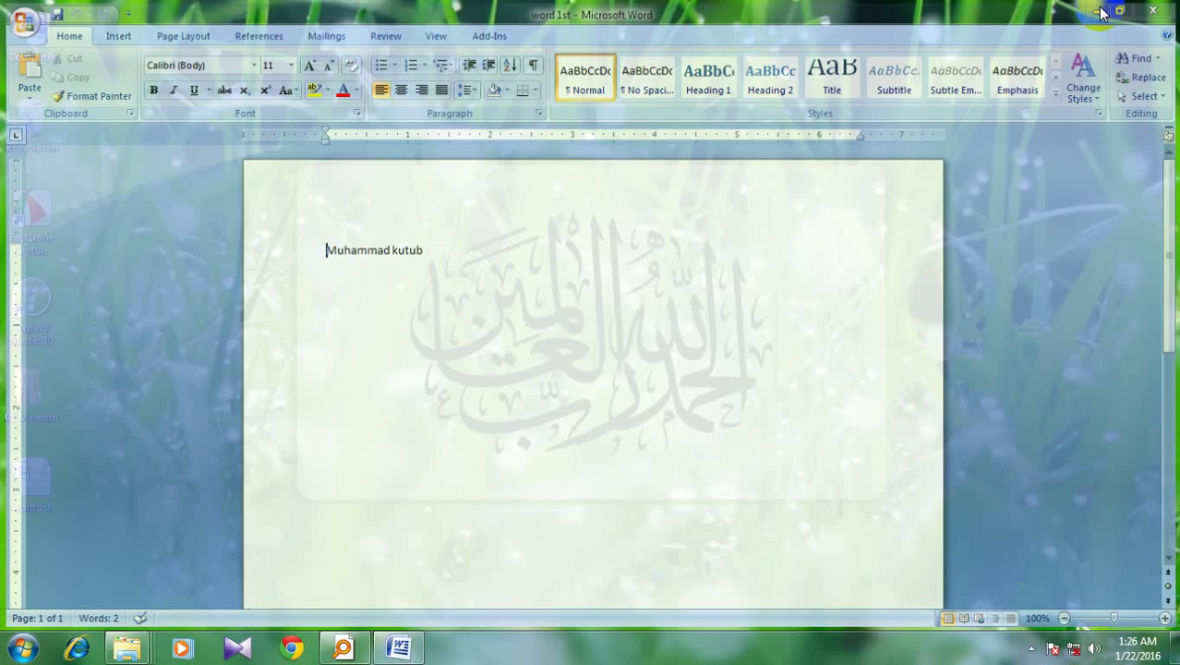
right_click(327, 227)
left_click(345, 267)
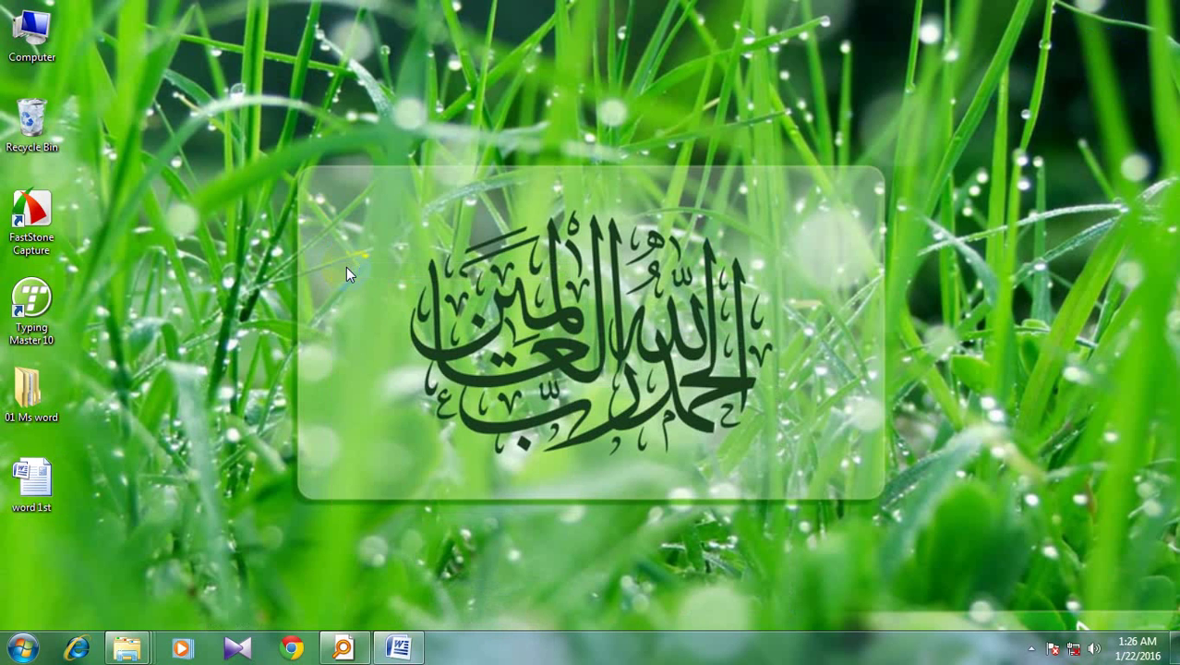
Browse through 01 Ms word, class 01 and Sourch into the typing master folder
double_click(27, 390)
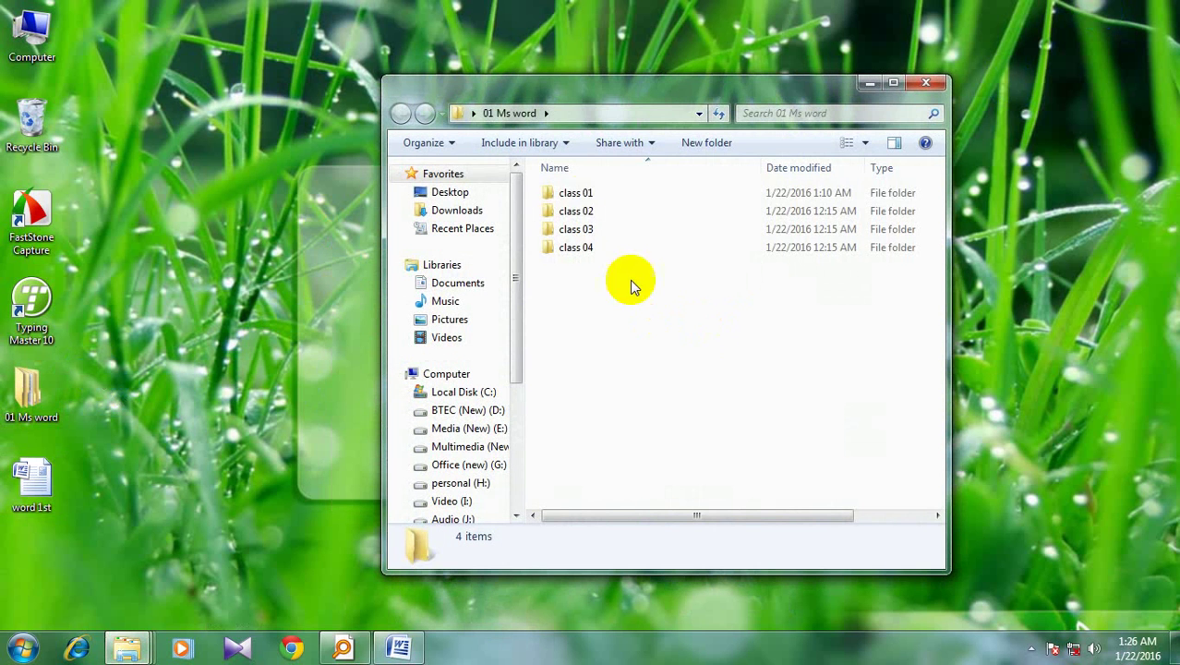
left_click(600, 193)
double_click(600, 193)
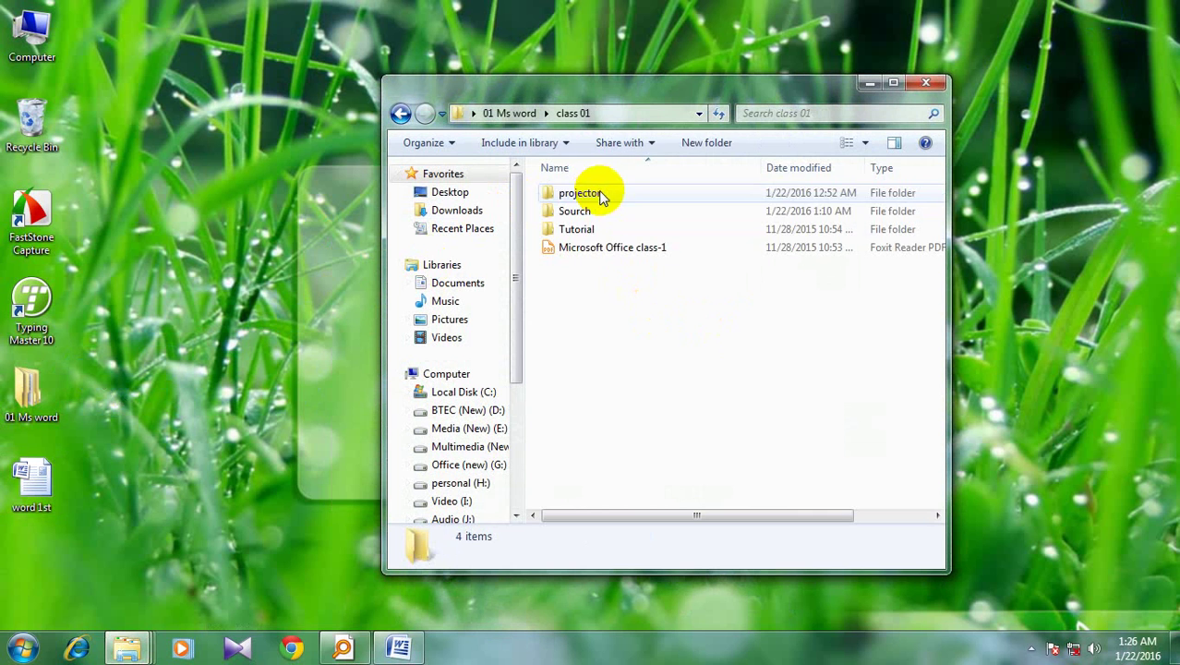
double_click(600, 216)
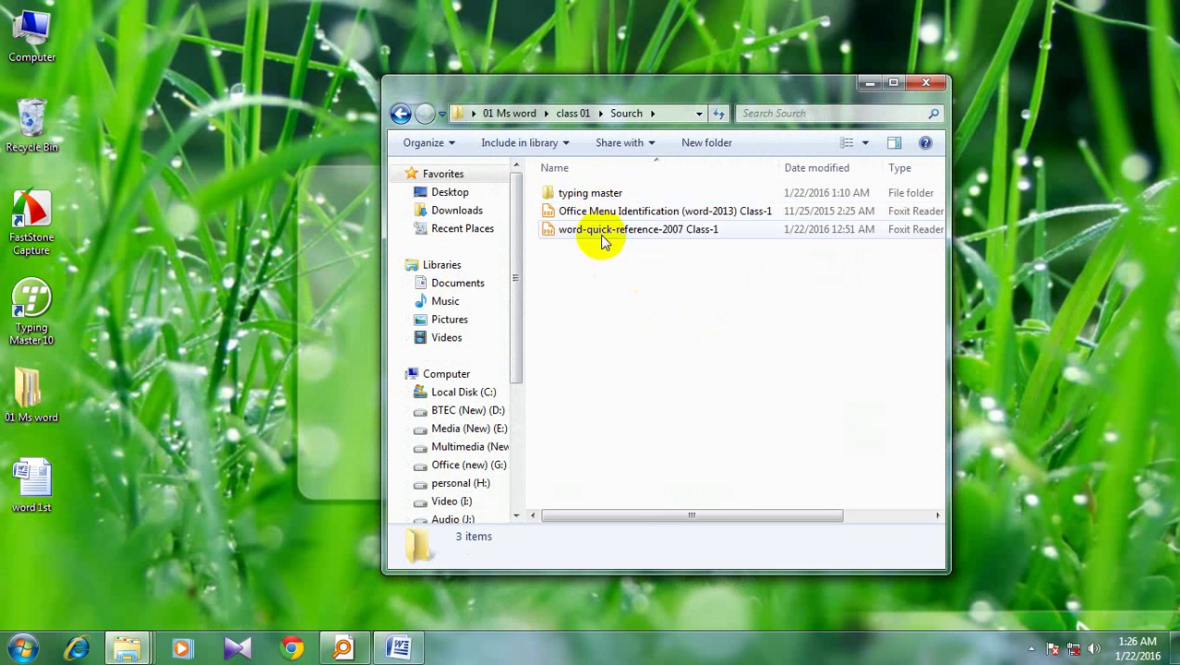
double_click(600, 193)
Select the TypingMaster10 item, clear the selection and close the folder window
left_click(596, 202)
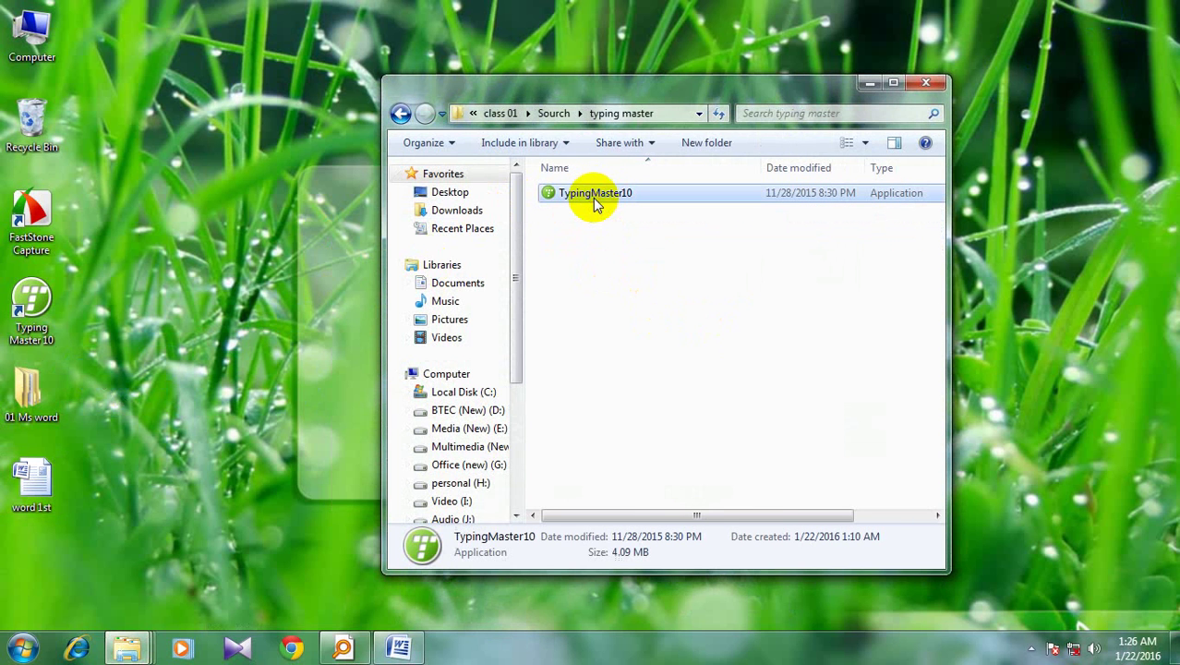
left_click(605, 254)
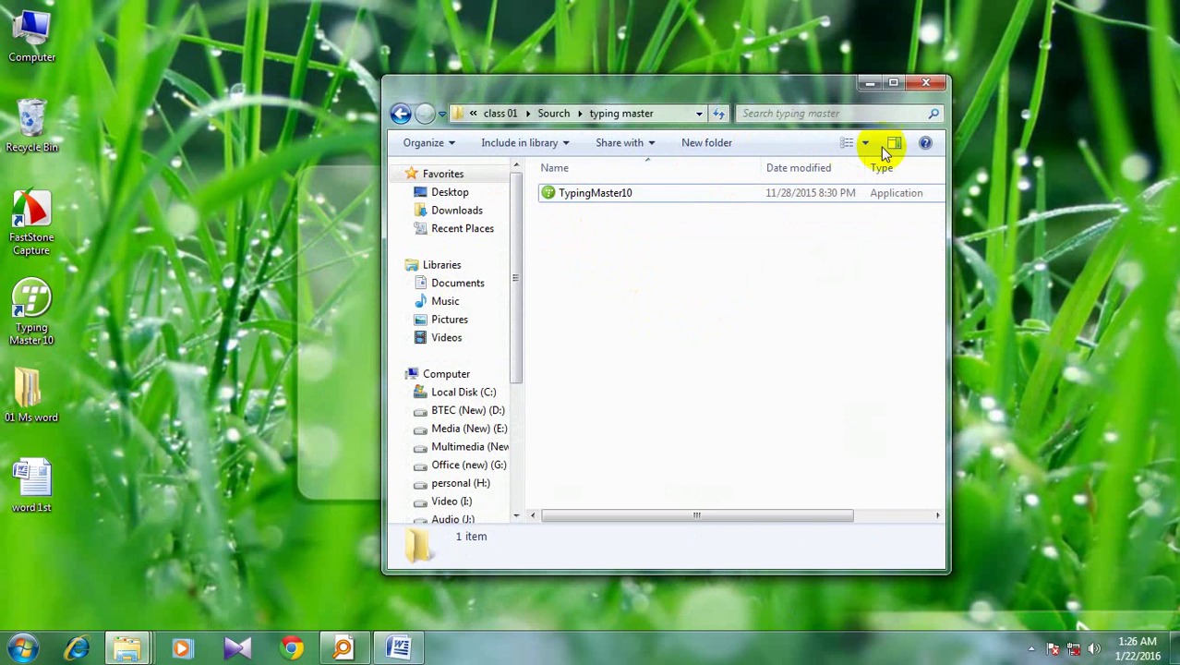
left_click(926, 82)
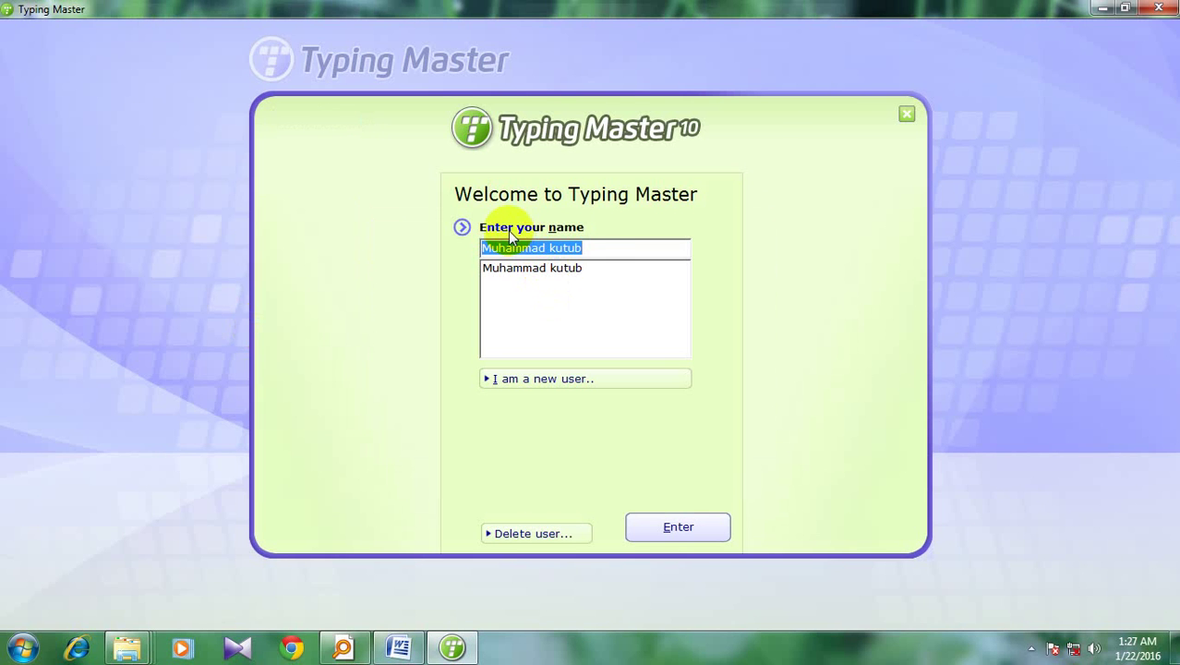
Replace the user name with 'Btec computer learning club', fixing the typo, and submit it
left_click(604, 248)
key("BackSpace")
key("BackSpace")
key("BackSpace")
key("BackSpace")
key("BackSpace")
key("BackSpace")
key("BackSpace")
key("BackSpace")
key("BackSpace")
key("BackSpace")
key("BackSpace")
key("BackSpace")
key("BackSpace")
key("BackSpace")
type("Btec ")
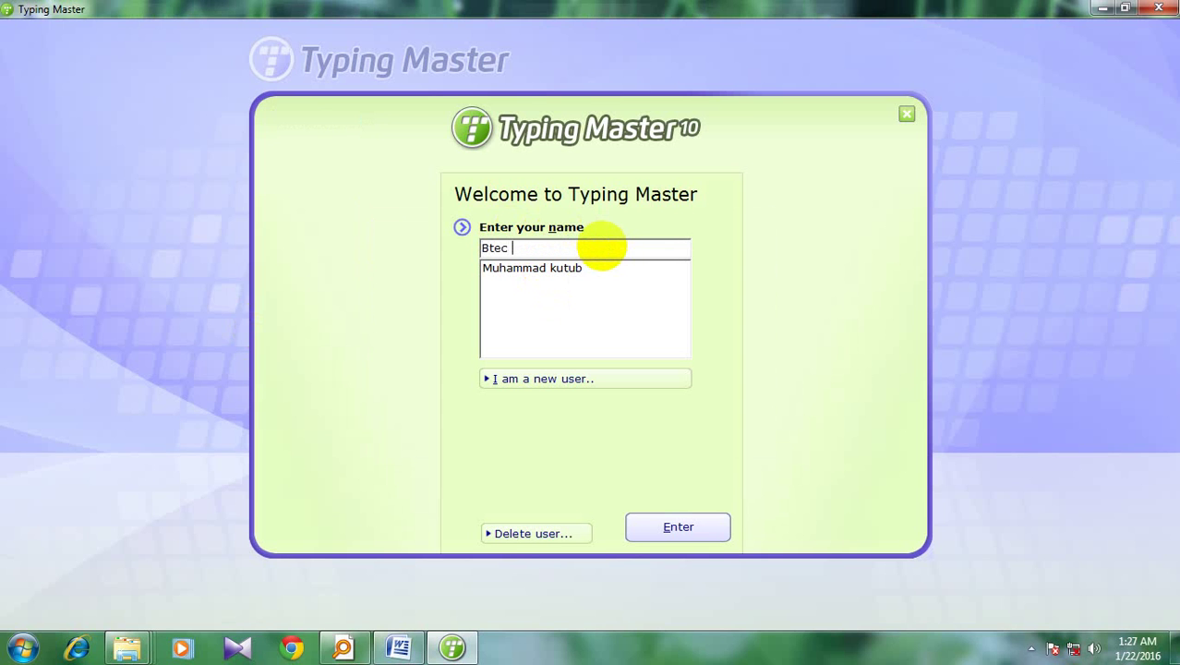
type("computer learning clube")
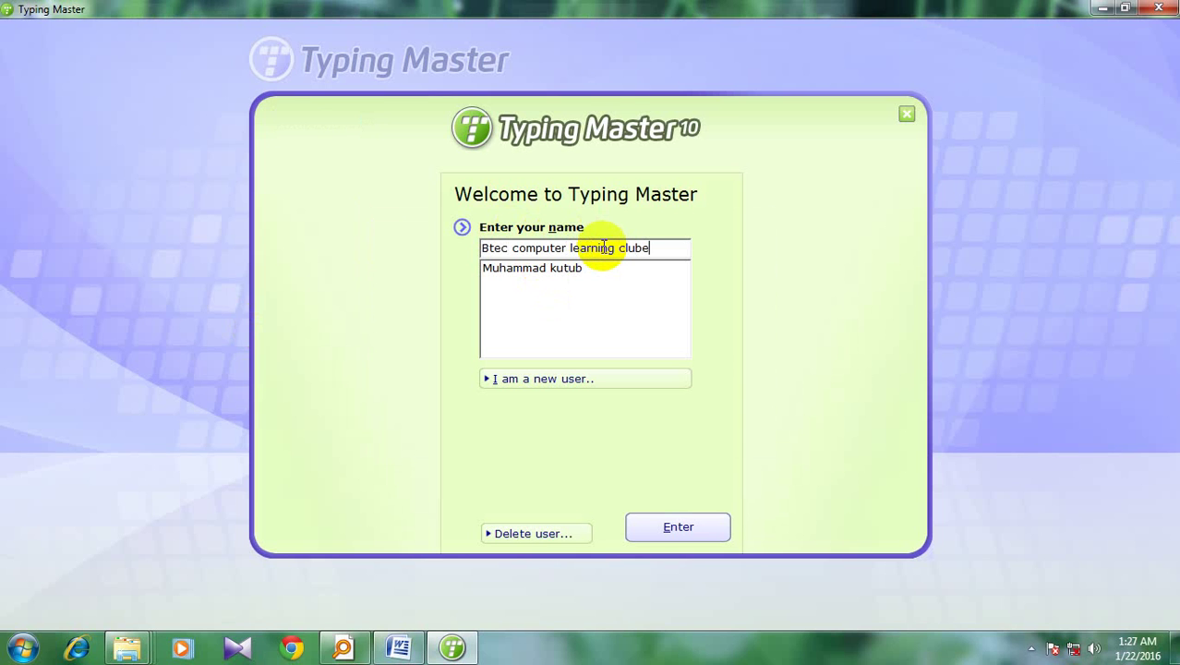
key("BackSpace")
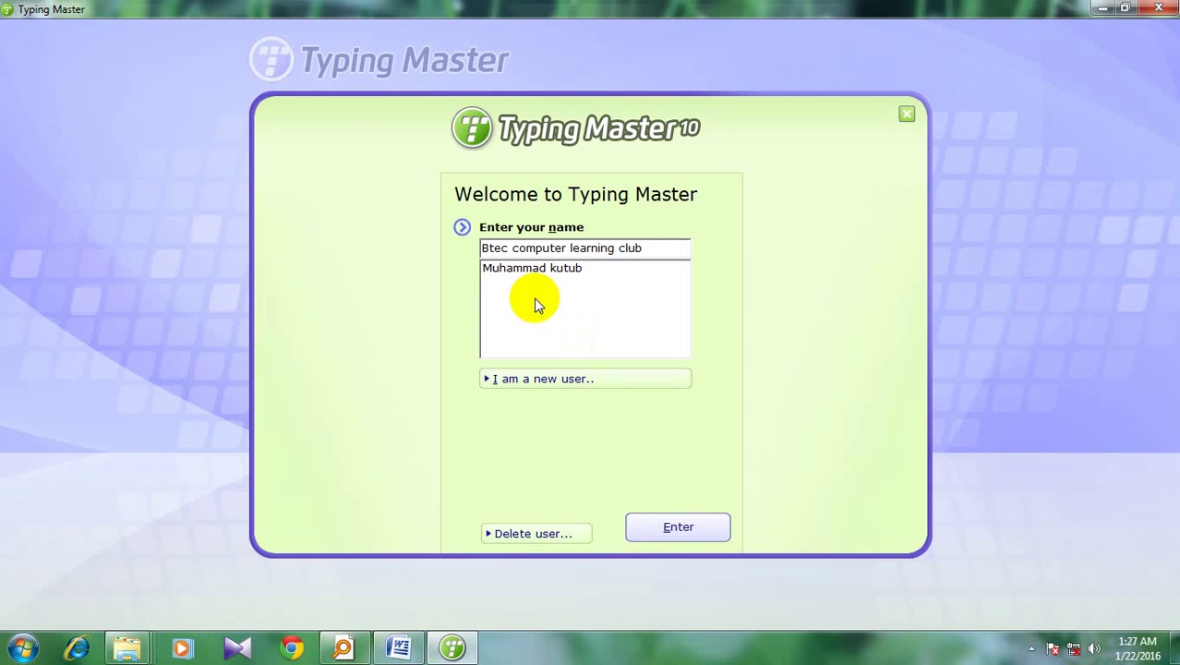
left_click(661, 522)
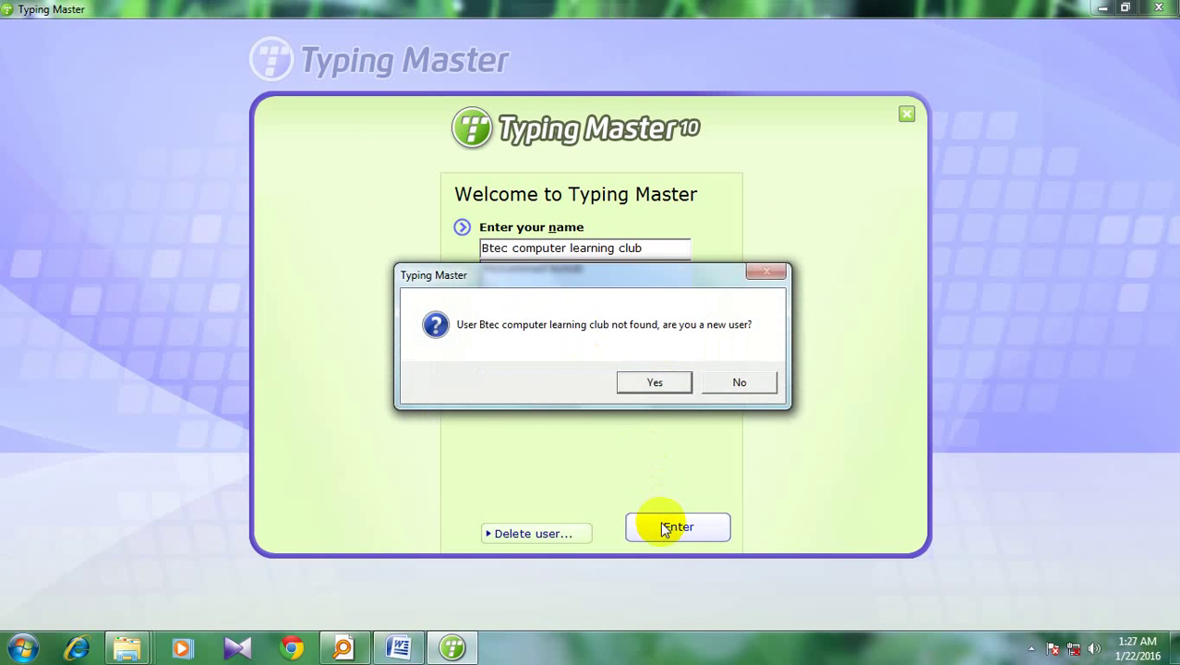
Confirm the new user, launch the Typing Meter, and start the Touch Typing Course lessons
left_click(652, 383)
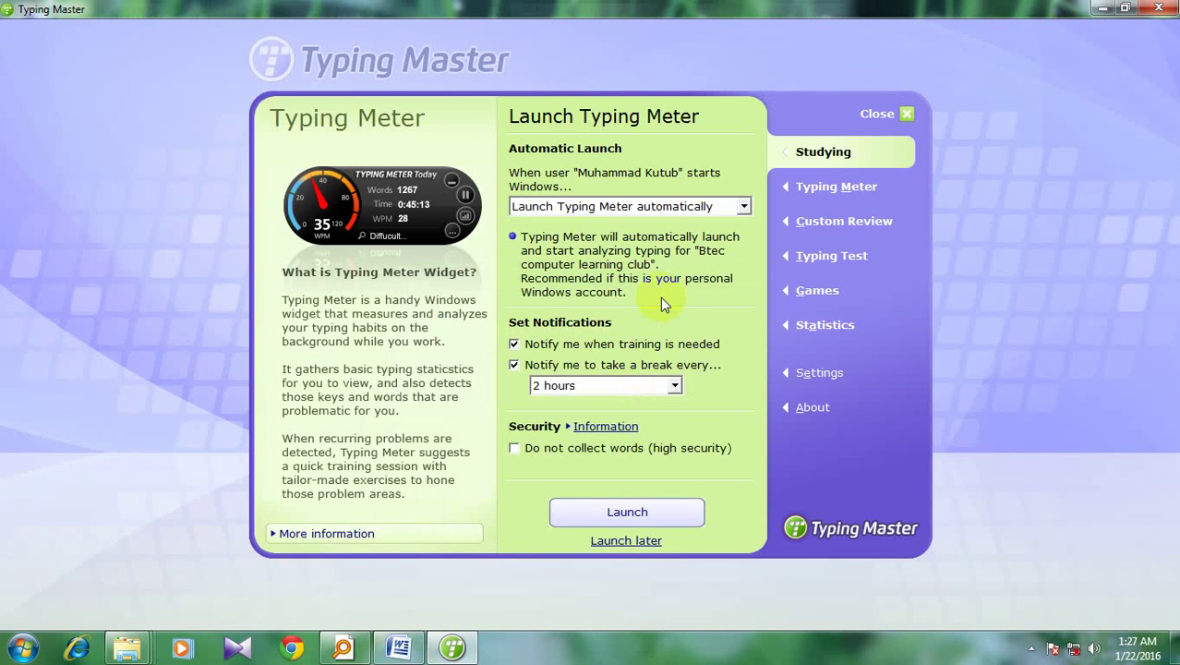
left_click(614, 515)
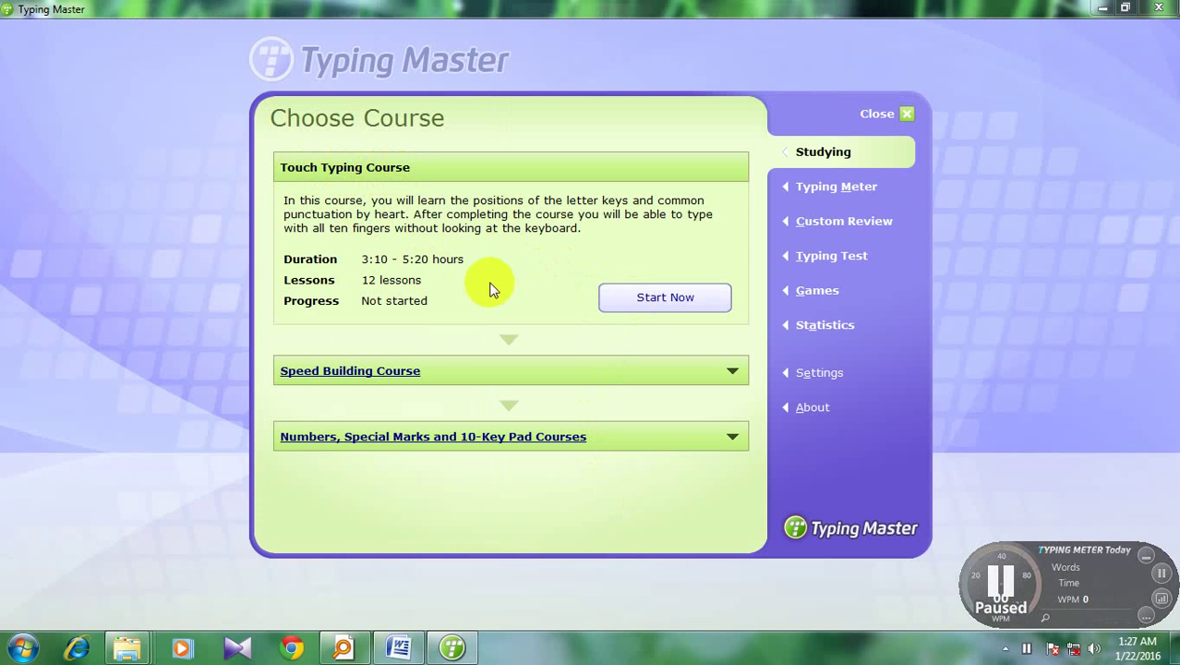
left_click(654, 303)
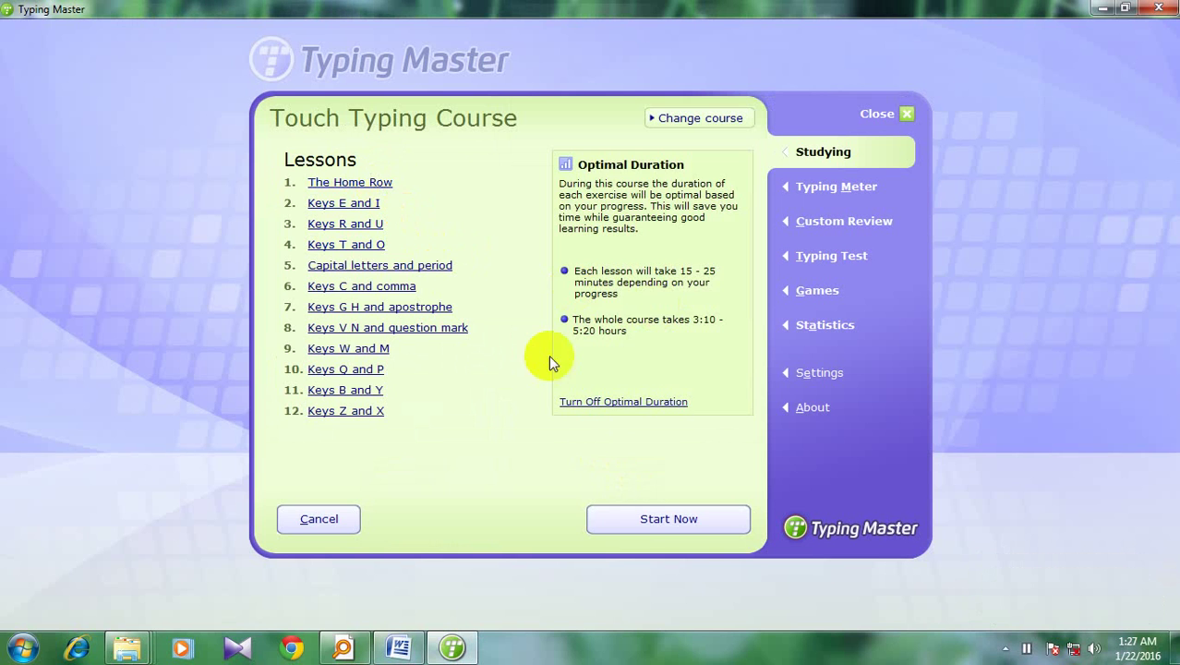
left_click(647, 519)
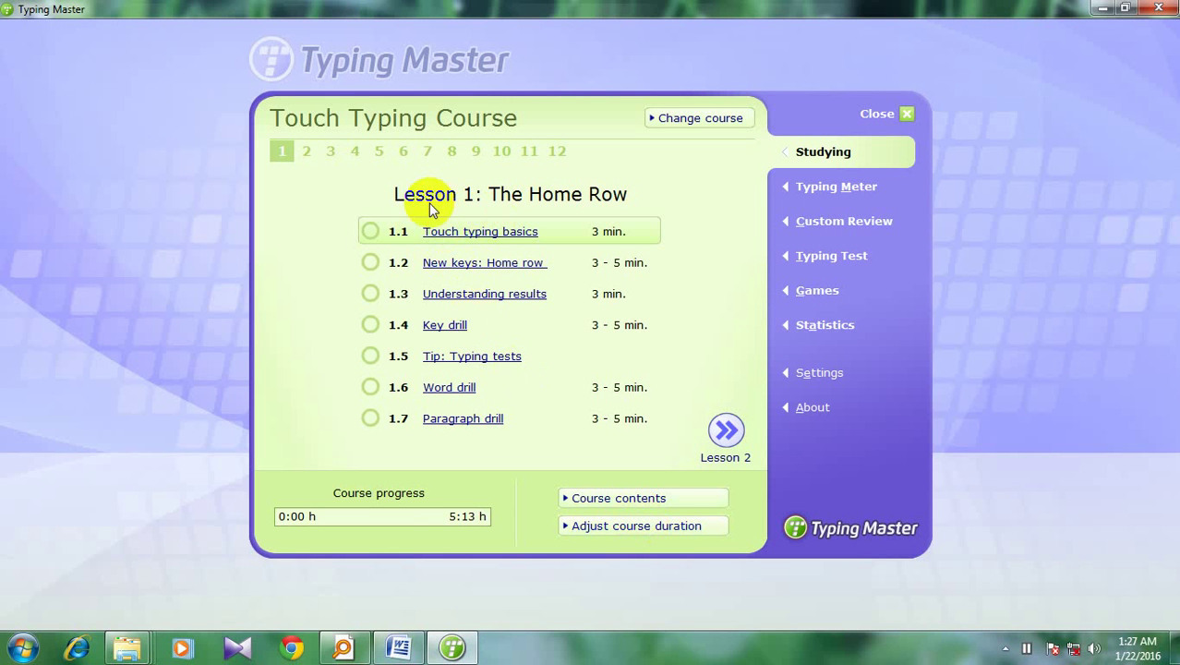
Open lesson 1.1 Touch typing basics and advance to page 2, Finger Positions
left_click(376, 237)
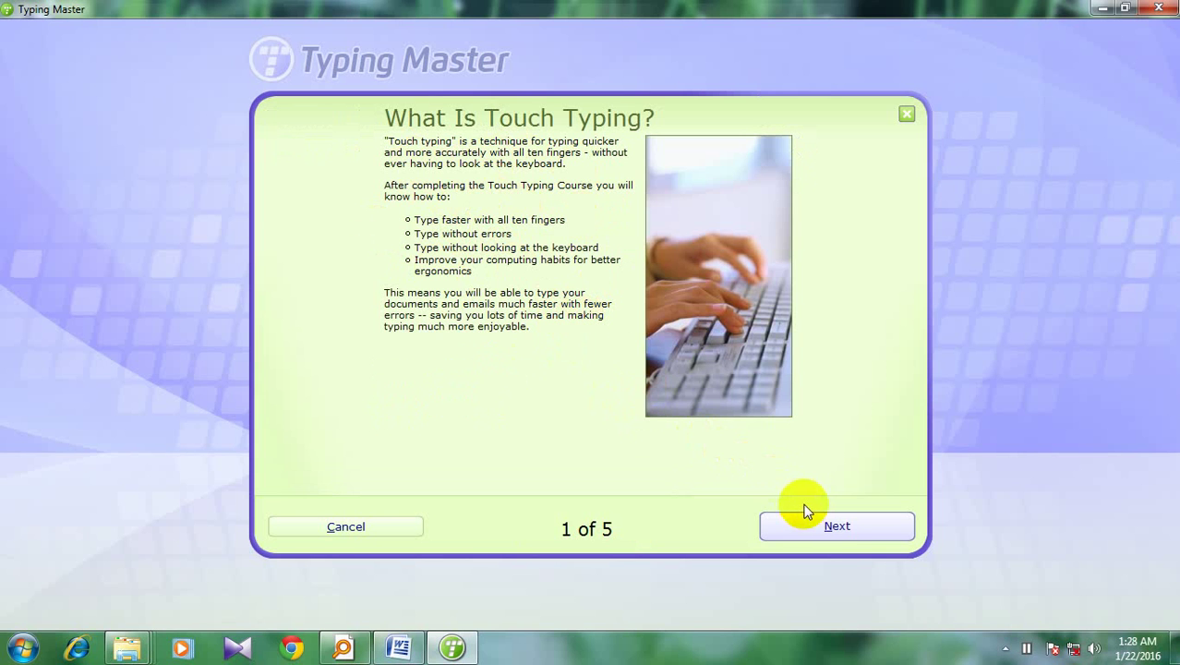
left_click(829, 534)
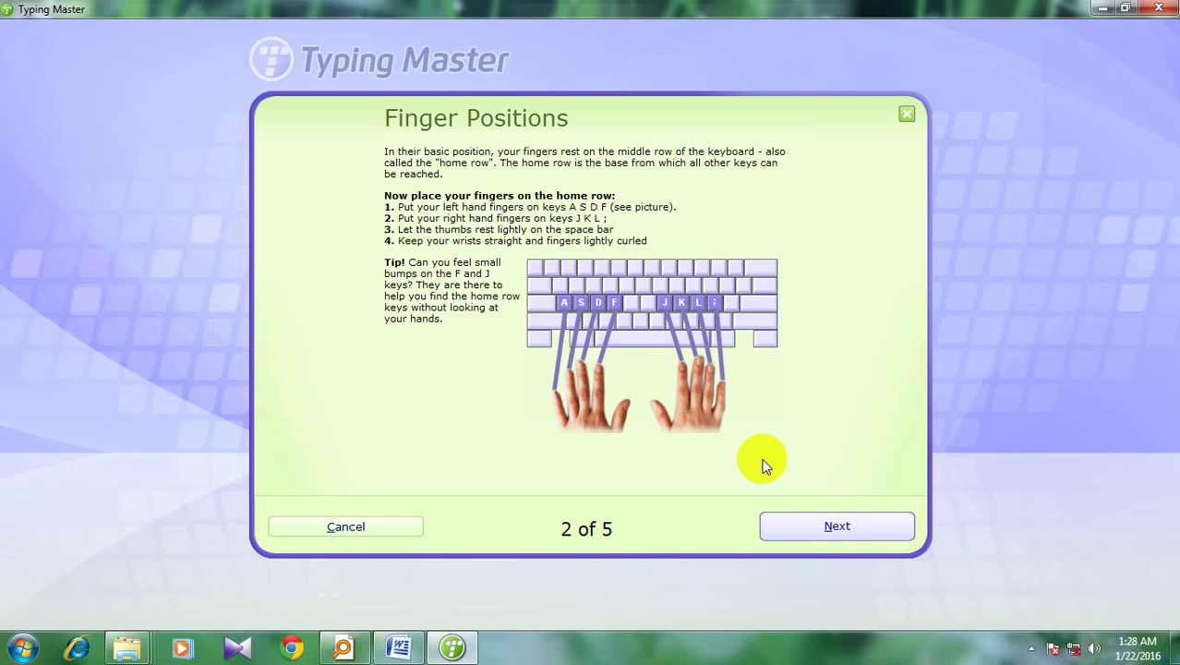
Page through the remaining basics screens, including Learning Tips, and confirm Ready to Start
left_click(838, 530)
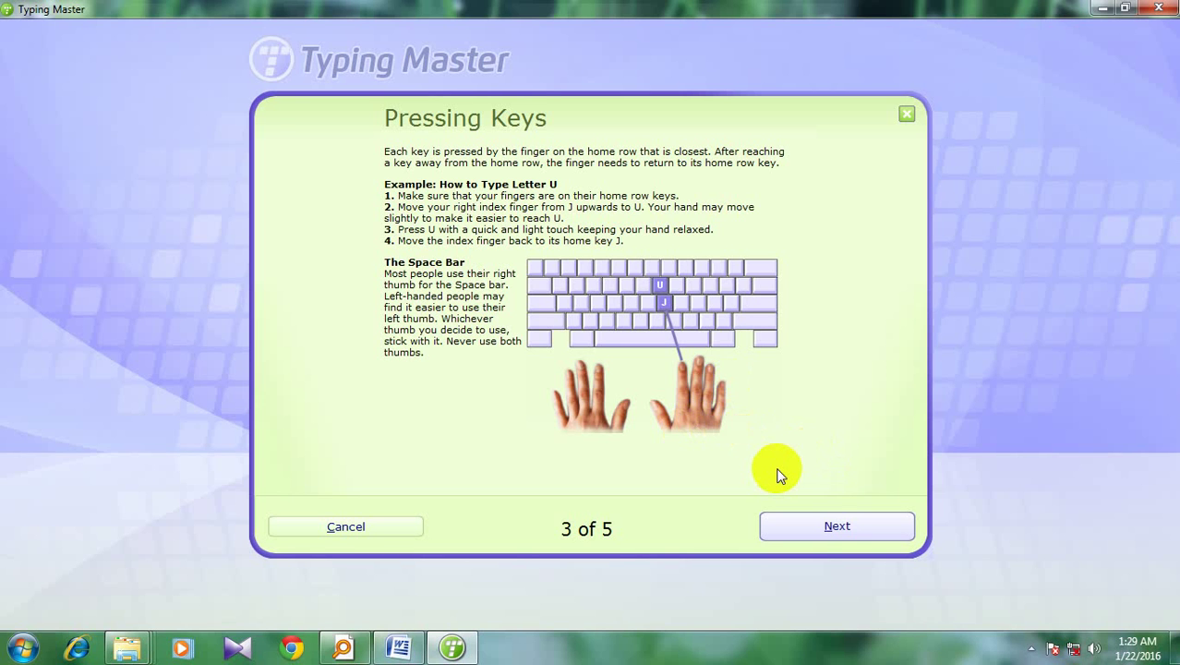
left_click(793, 539)
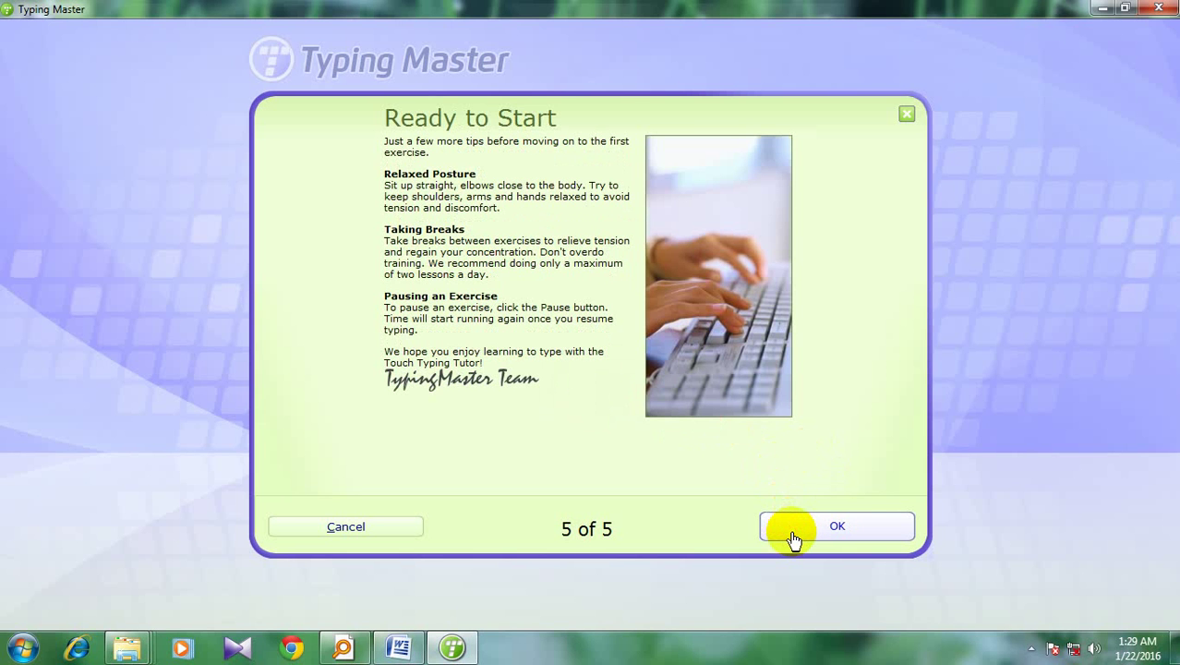
left_click(794, 535)
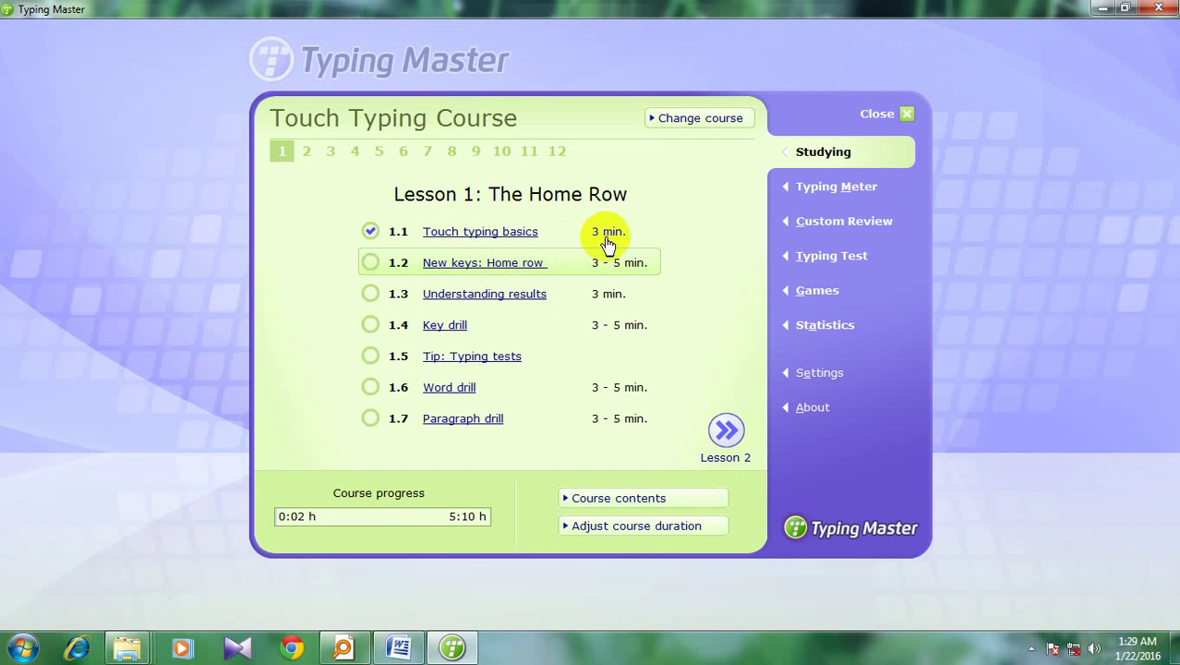
Open lesson 1.2 New keys: Home row from the Lesson 1 list
left_click(378, 267)
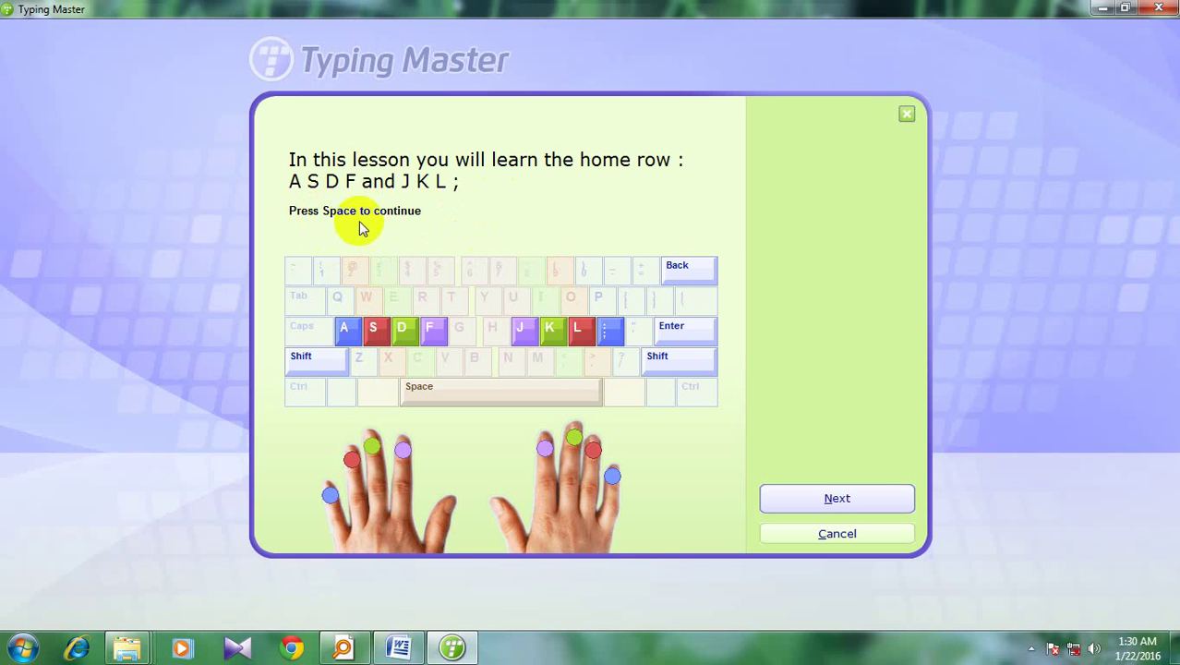
Step through the left-hand, right-hand, thumb and basic-position placement instructions
key("space")
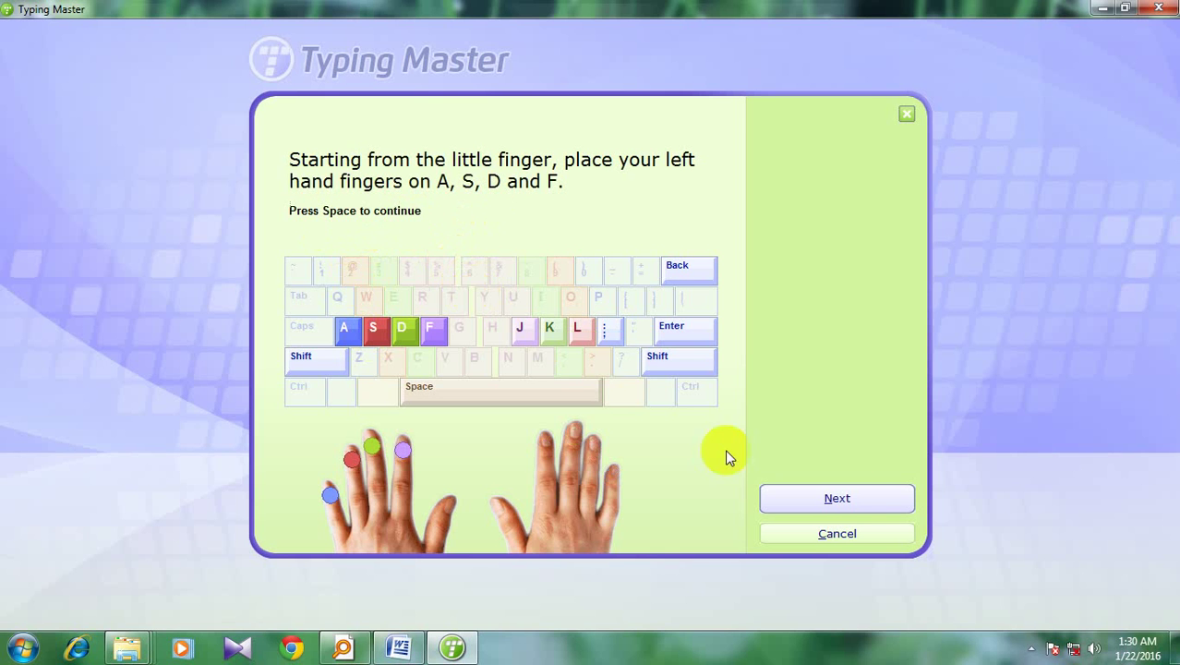
key("space")
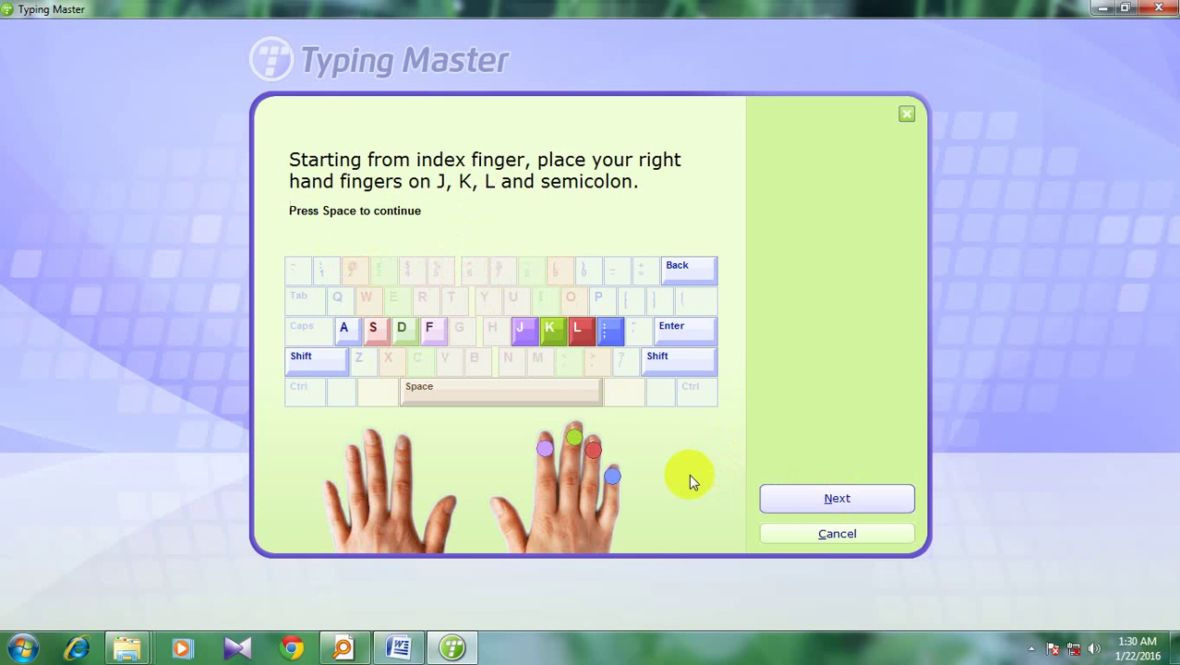
key("space")
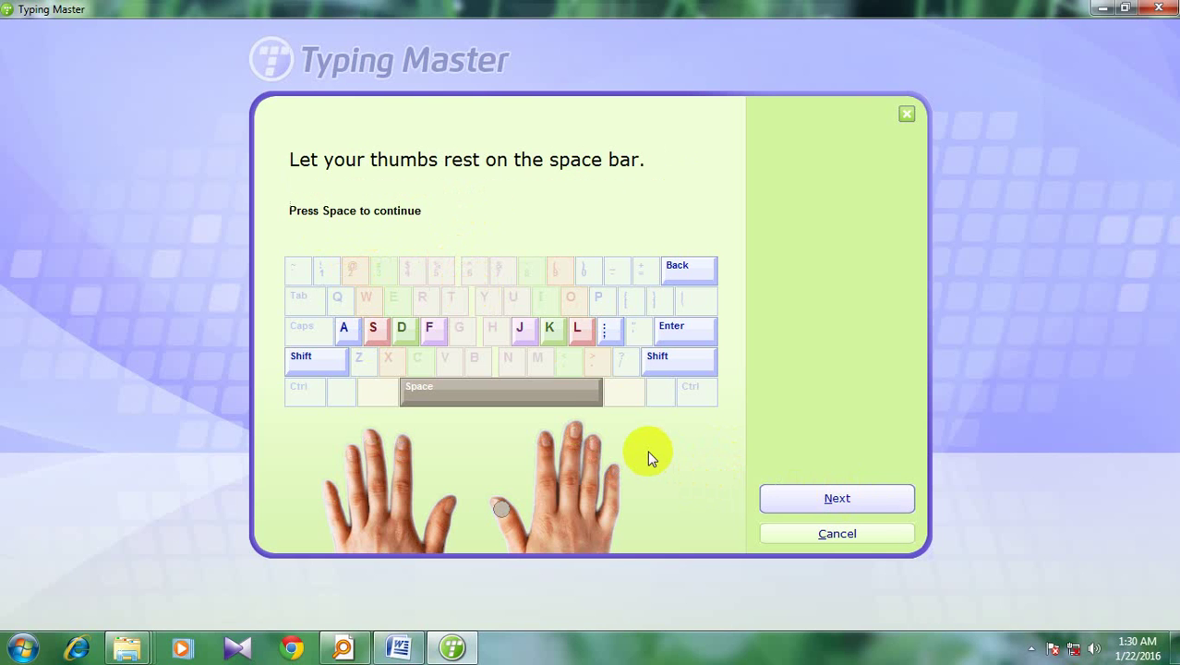
key("space")
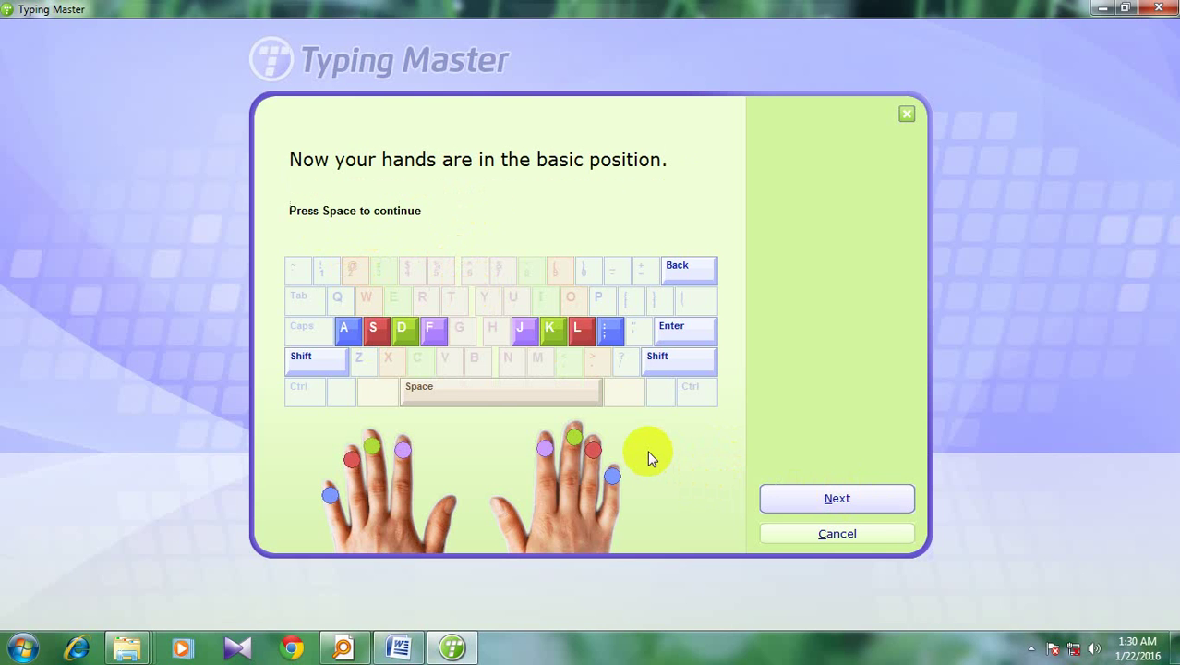
key("space")
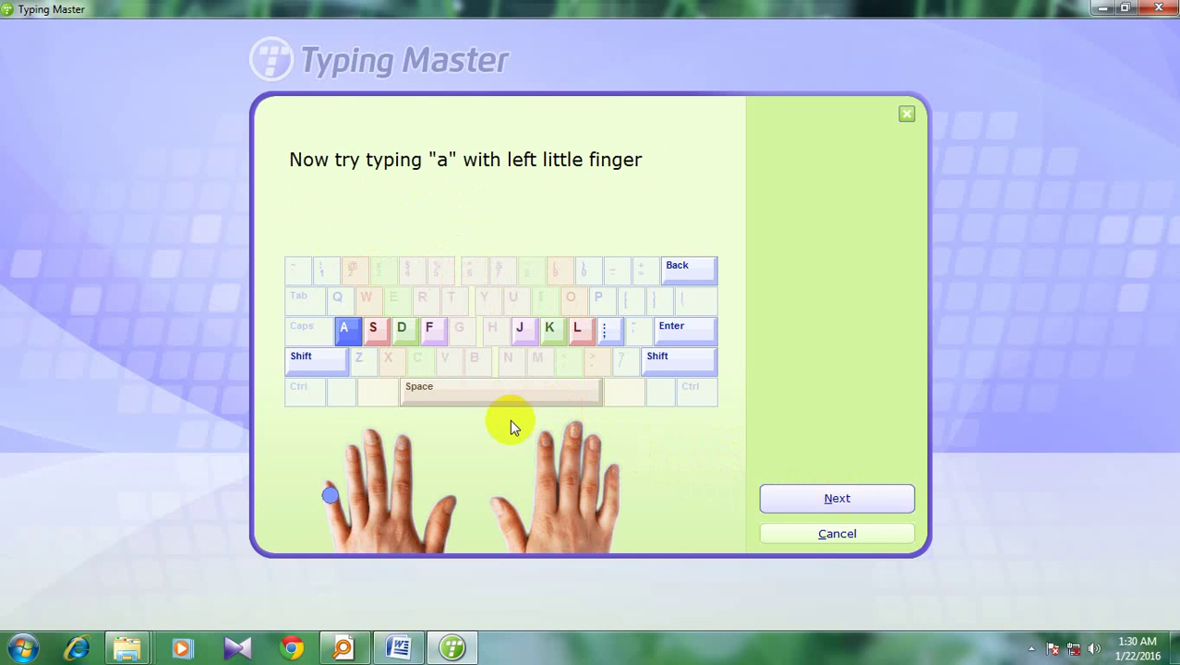
key("space")
key("space")
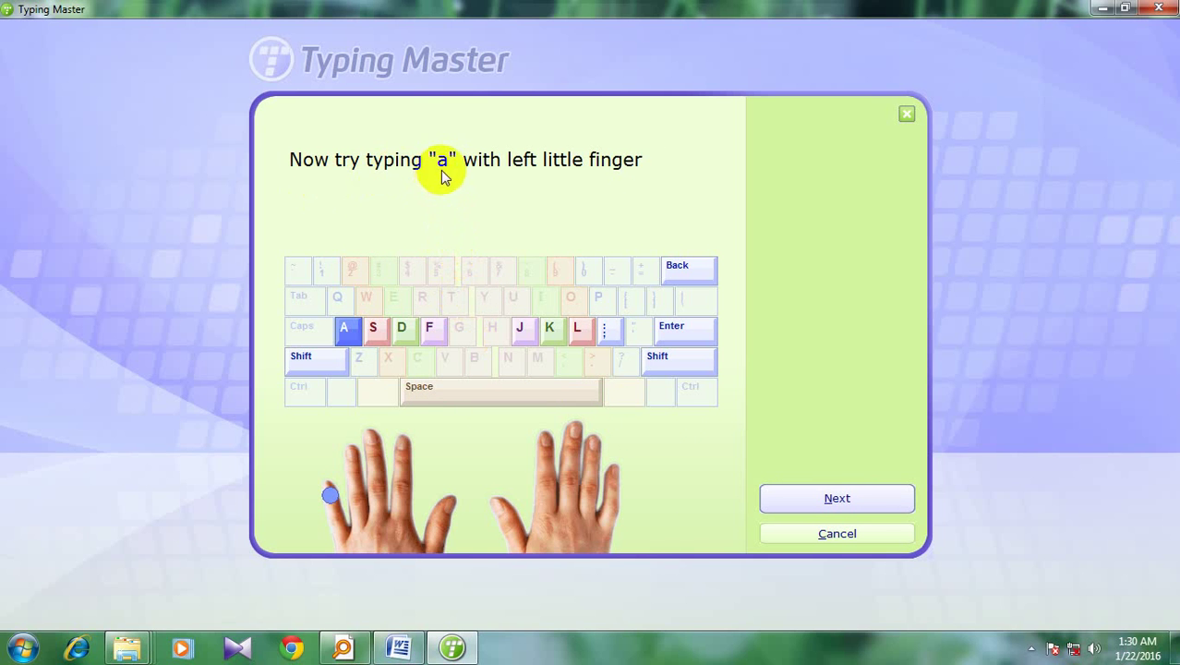
key("space")
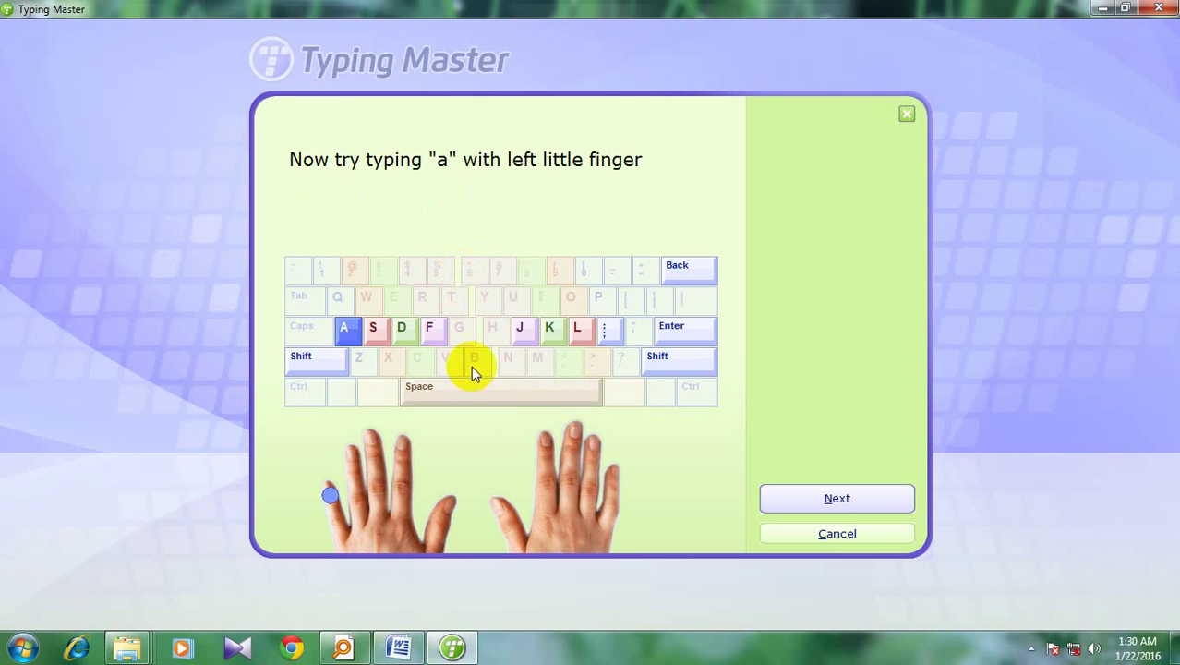
Type a, s, d, f, j, k, l and ; with the matching fingers, then Space
key("a")
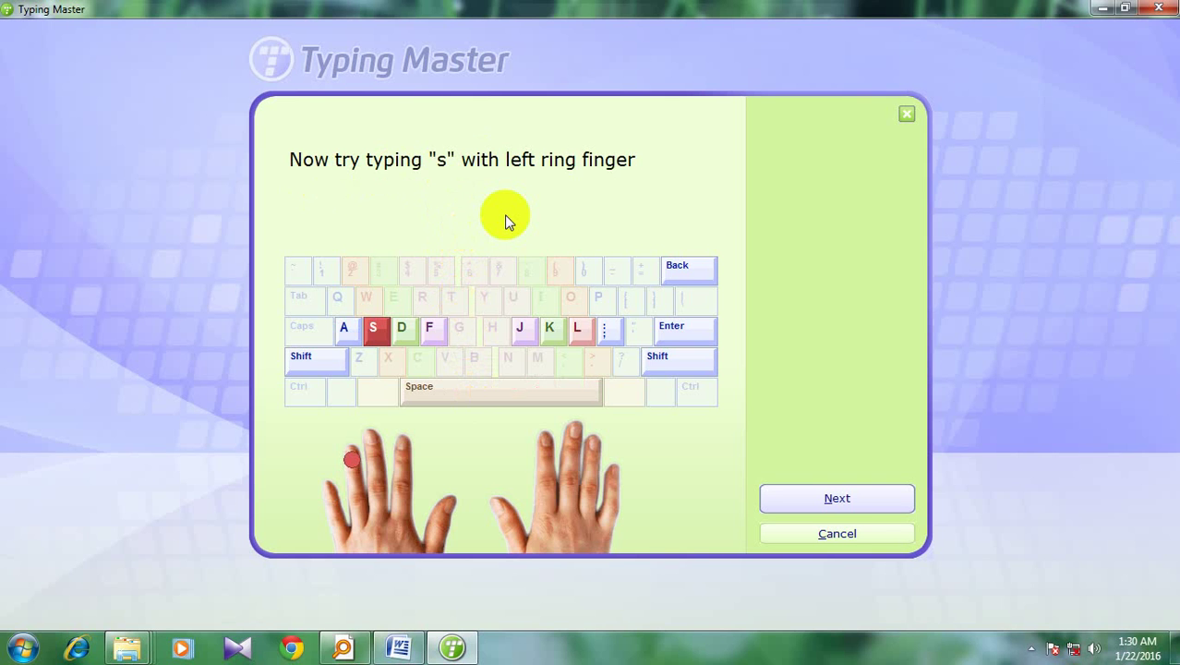
key("s")
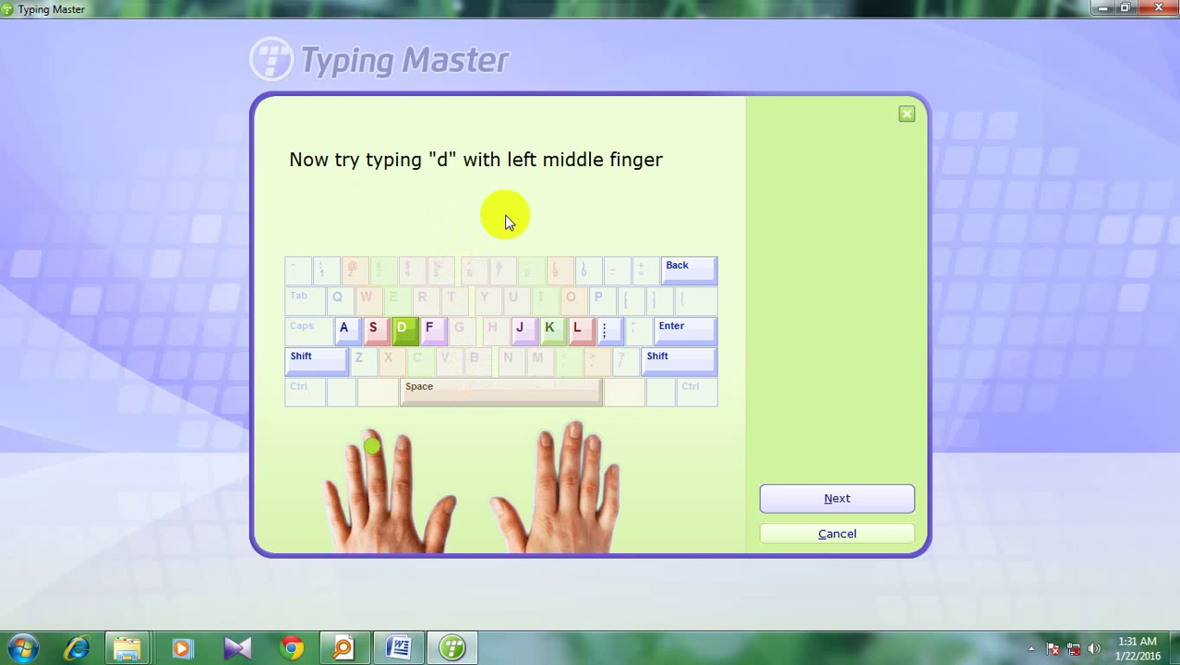
key("d")
key("f")
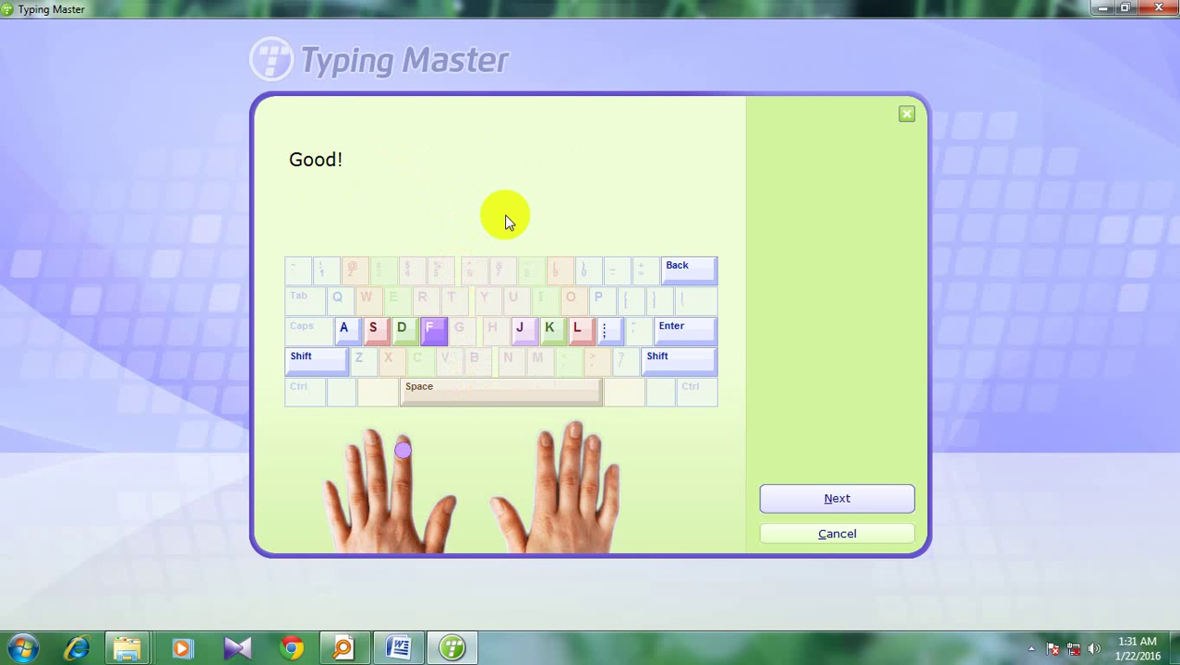
key("j")
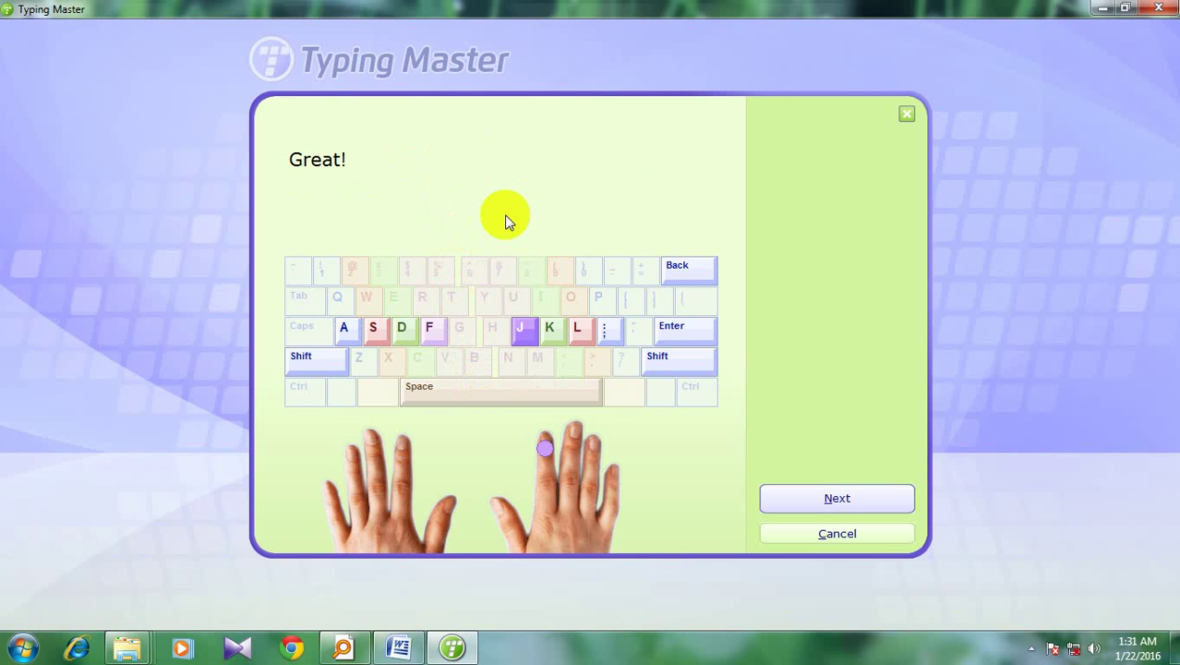
key("k")
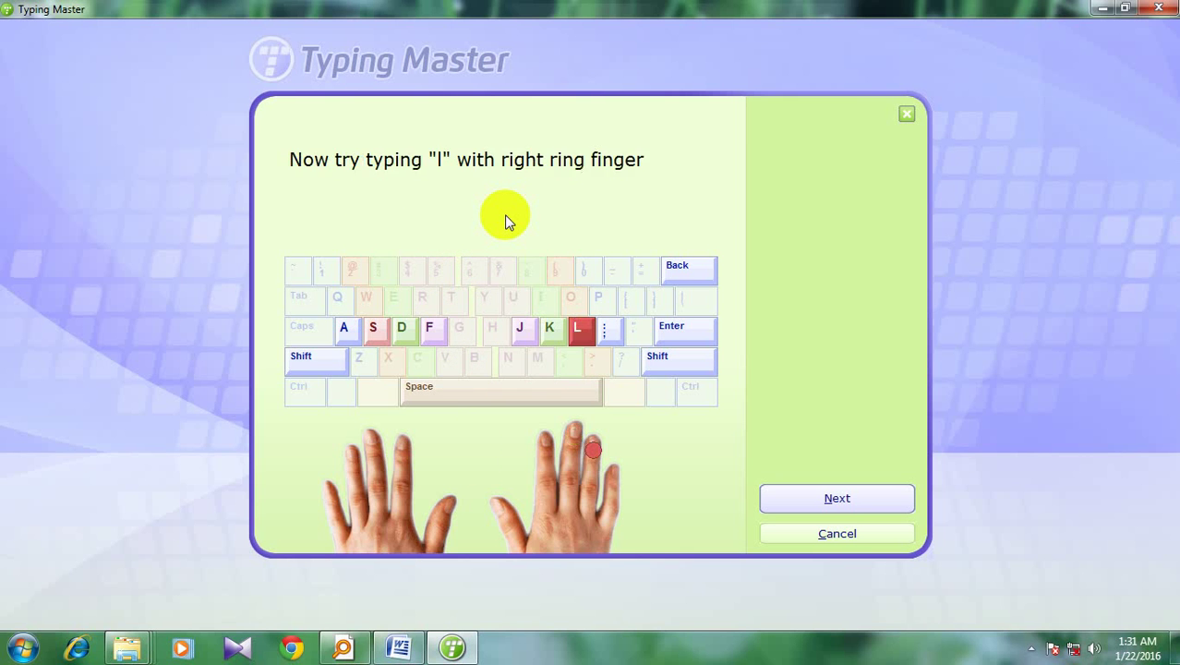
key("l")
key("semicolon")
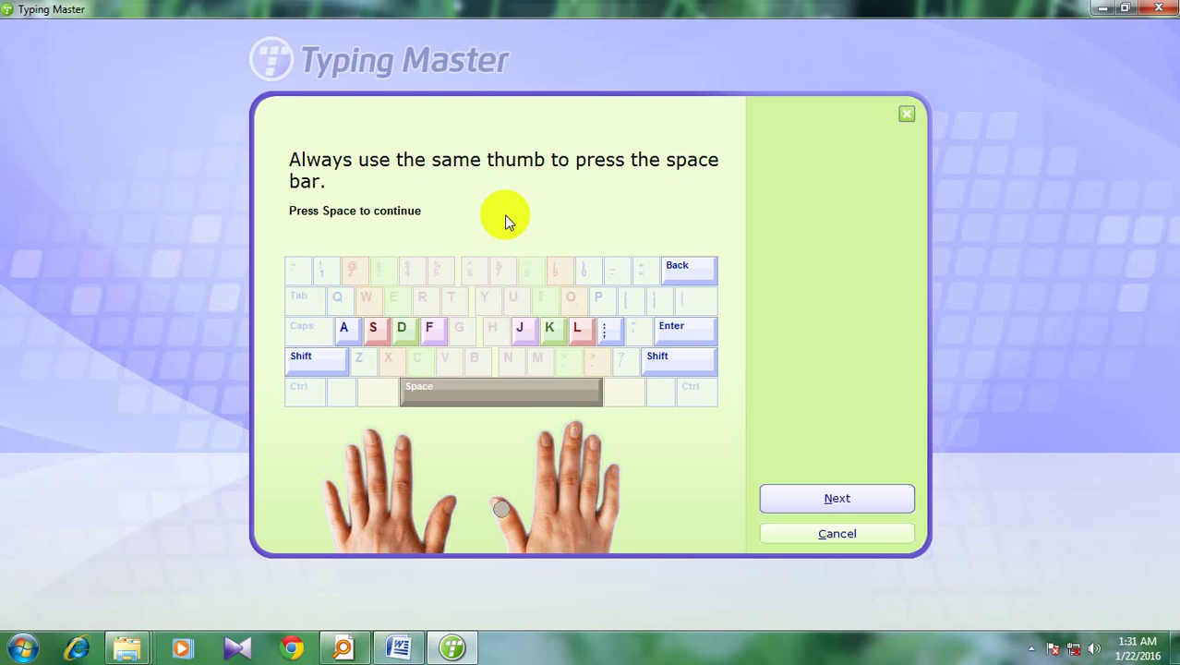
key("space")
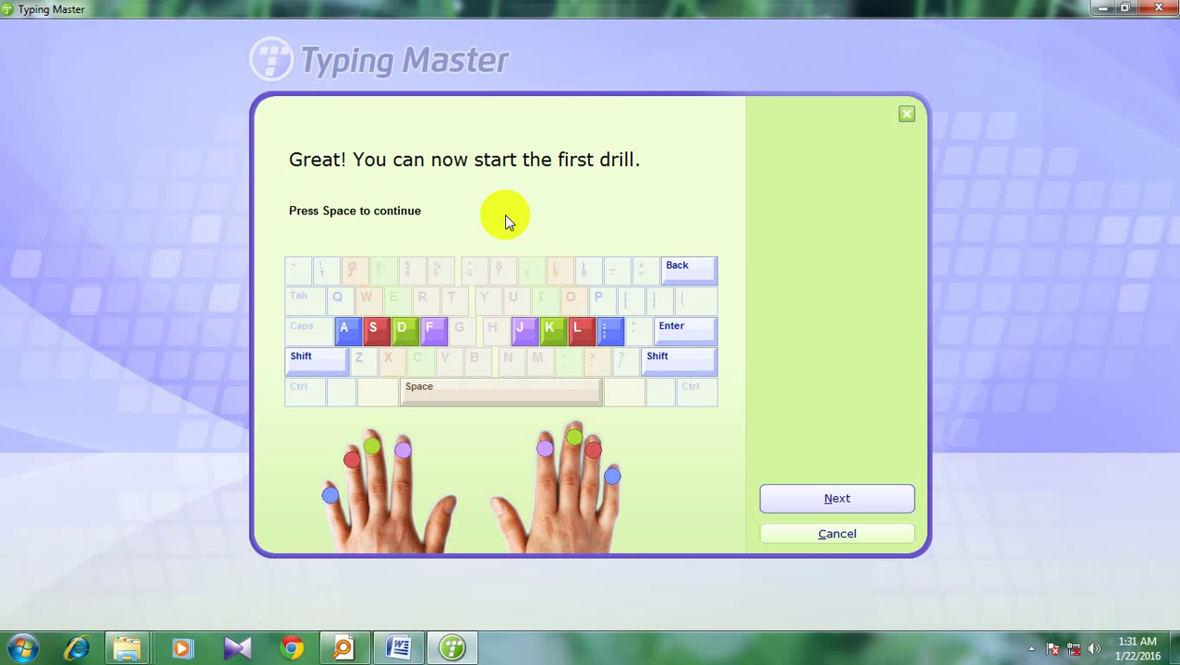
Begin the first drill, type 'aa ss dd ff', then close the lesson window
left_click(803, 507)
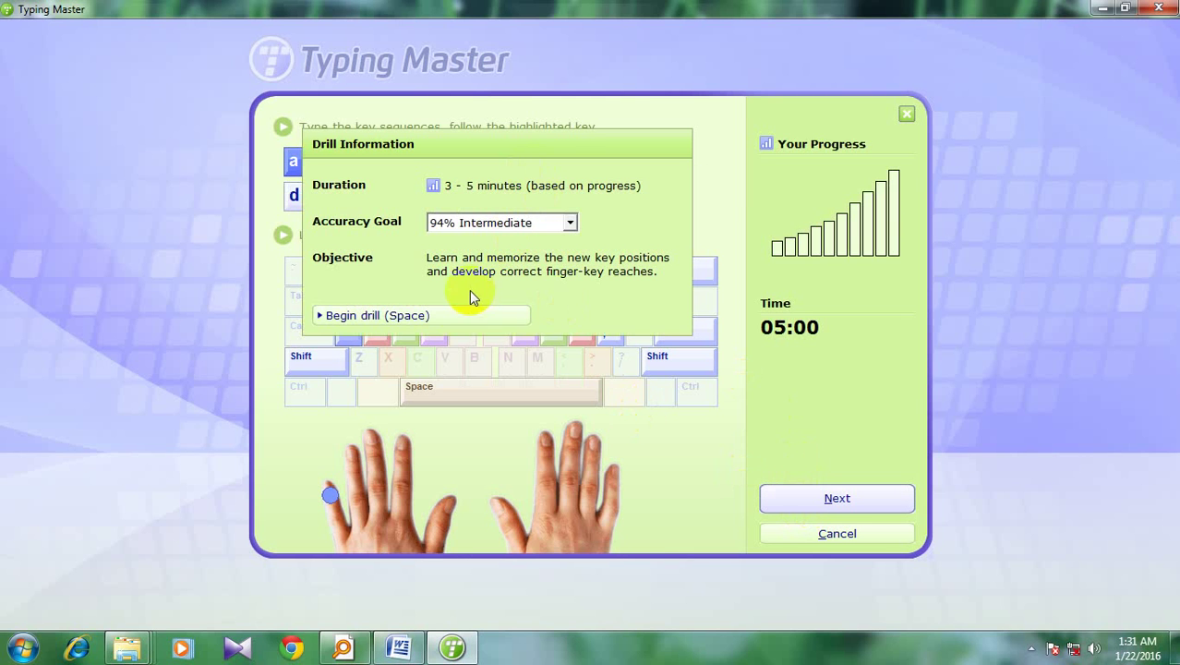
left_click(831, 499)
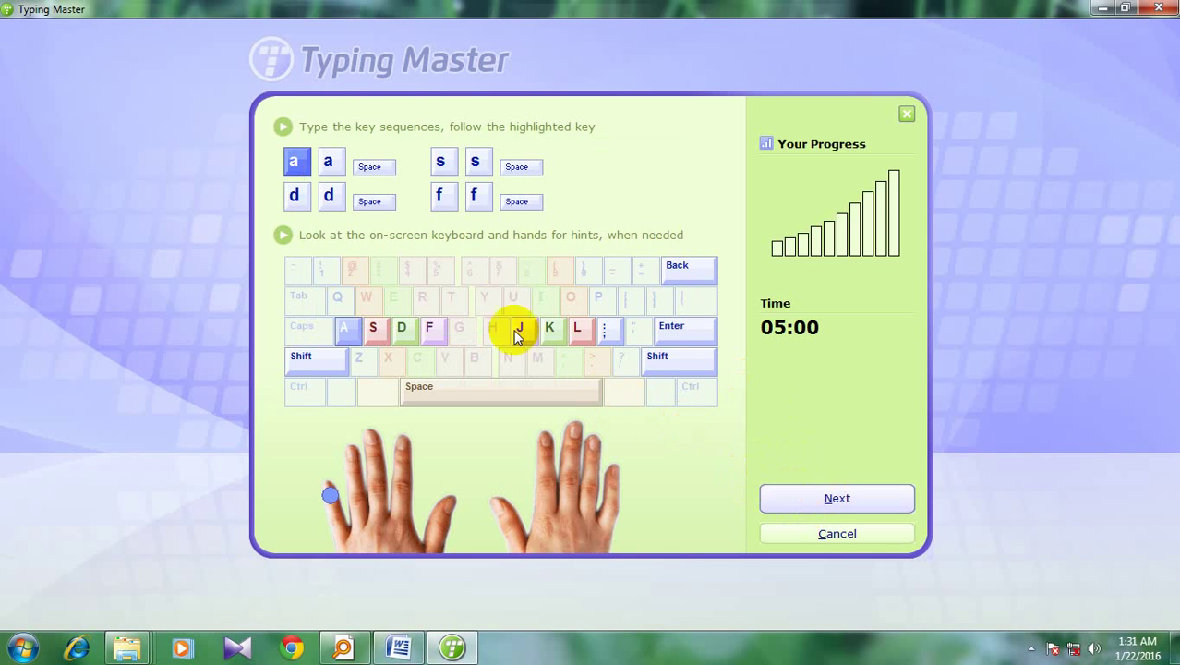
type("aa ")
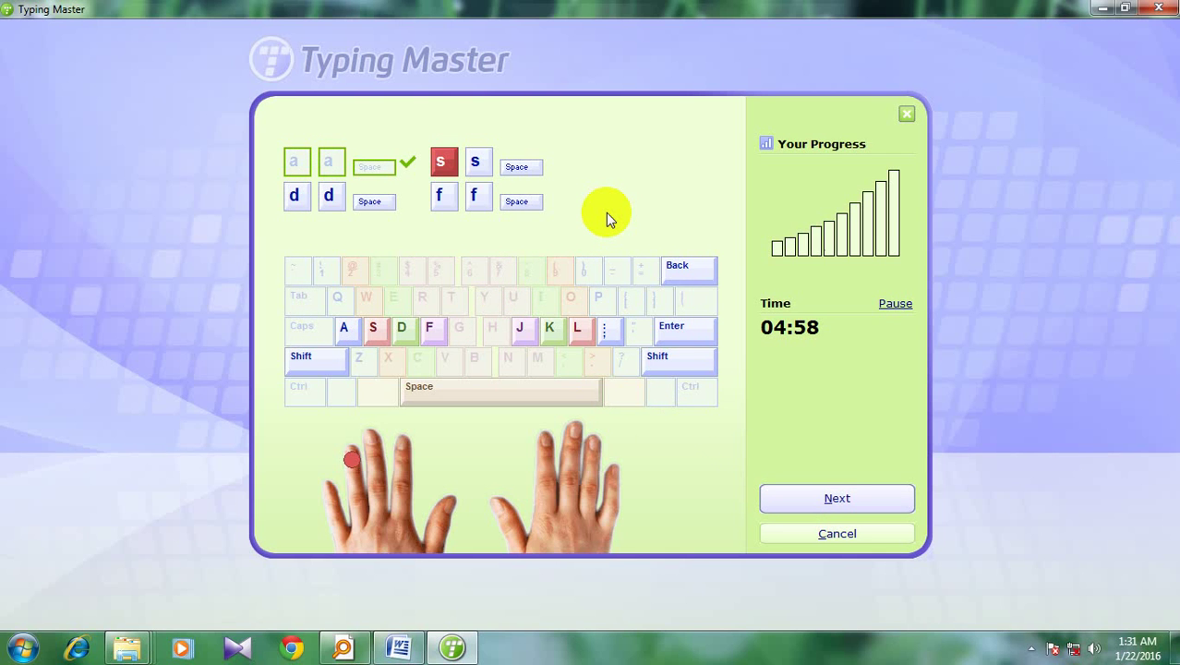
type("ss ")
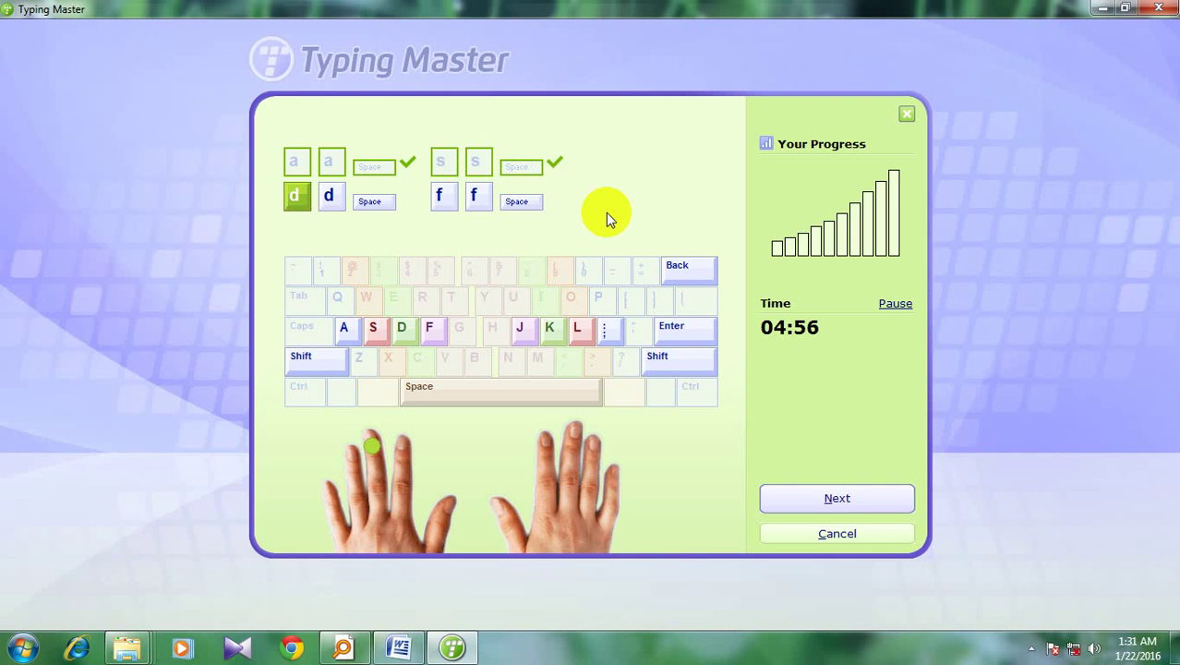
type("dd ")
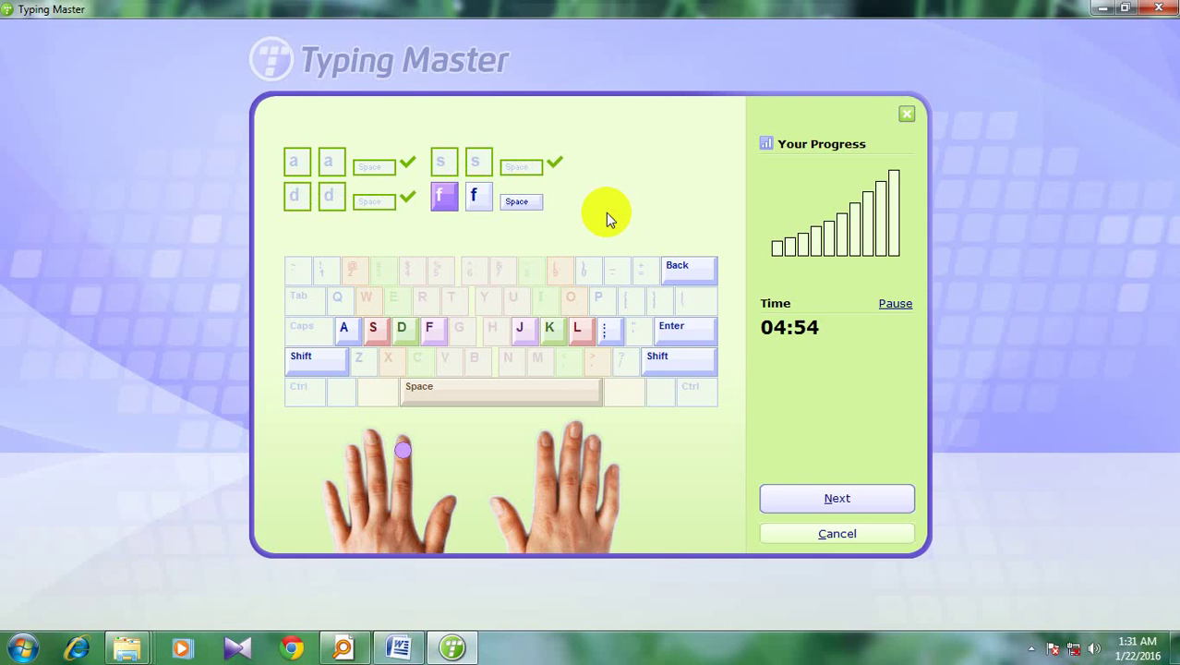
type("ff")
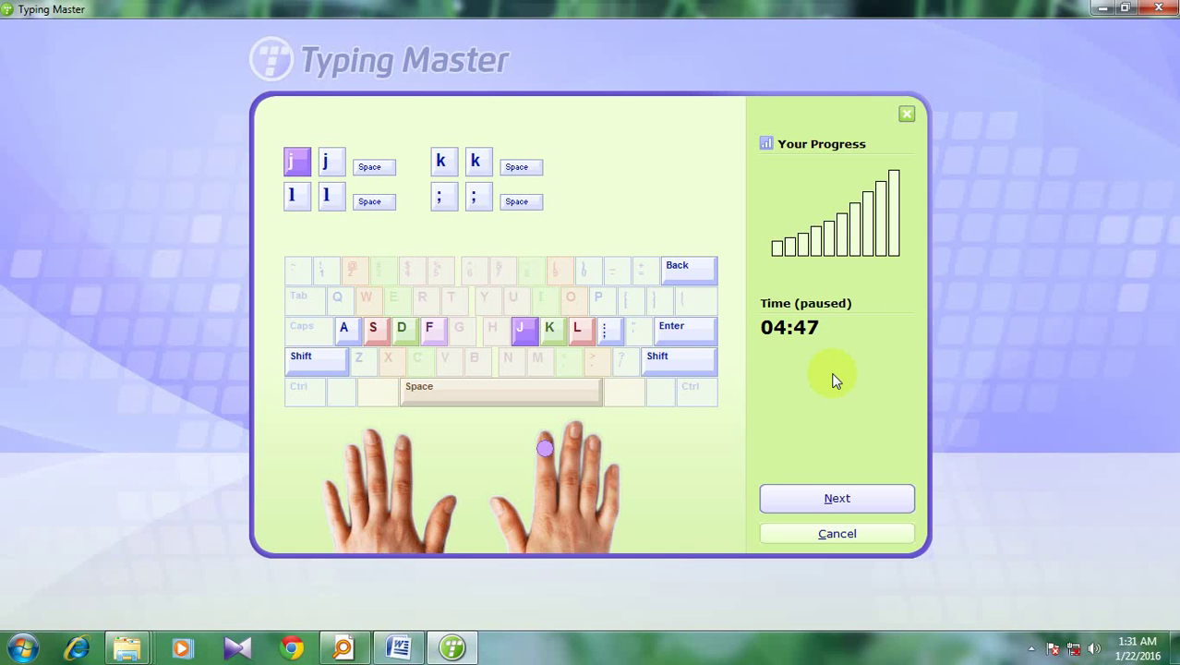
left_click(906, 115)
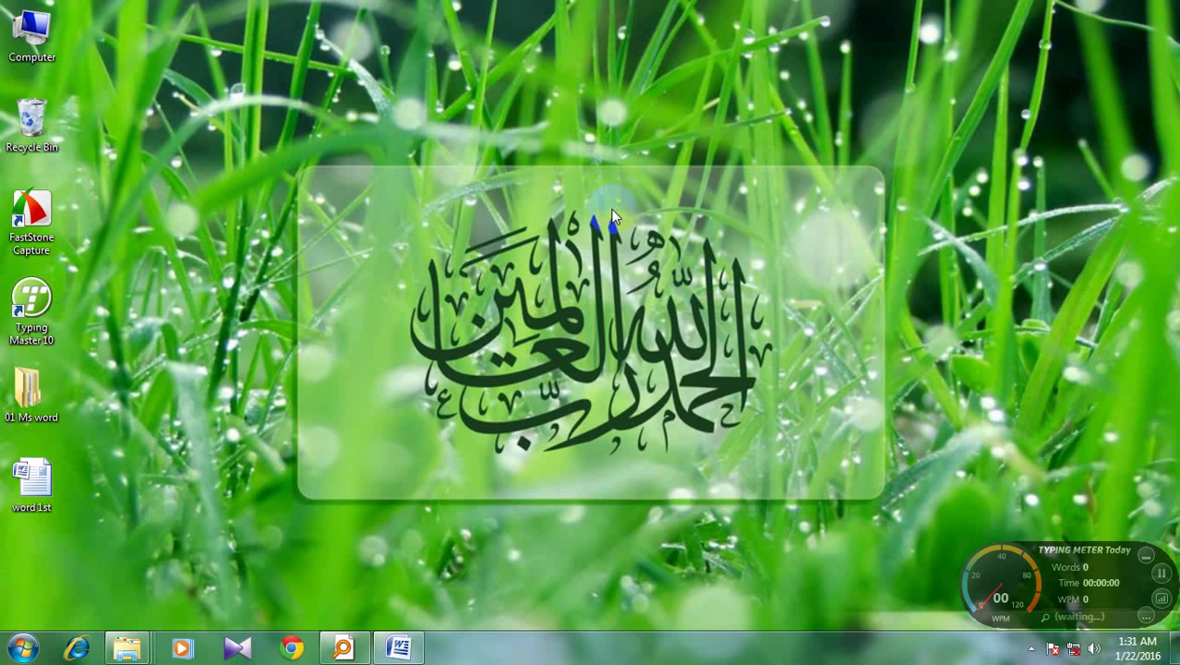
Refresh the desktop and close the word 1st document
right_click(613, 211)
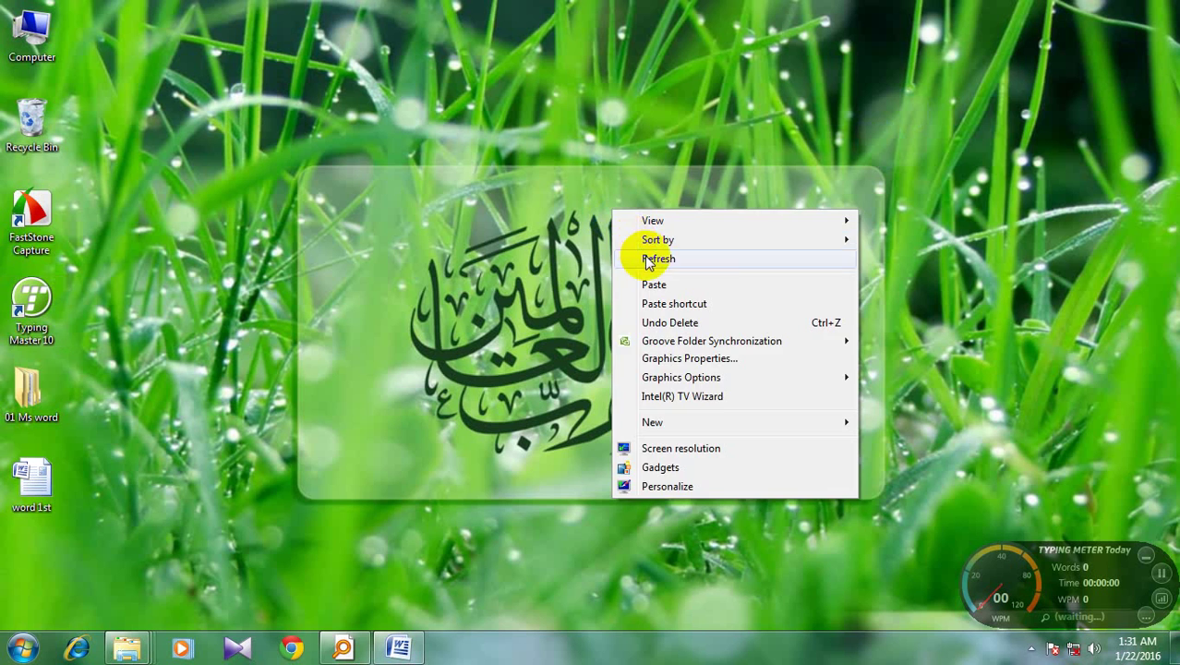
left_click(656, 259)
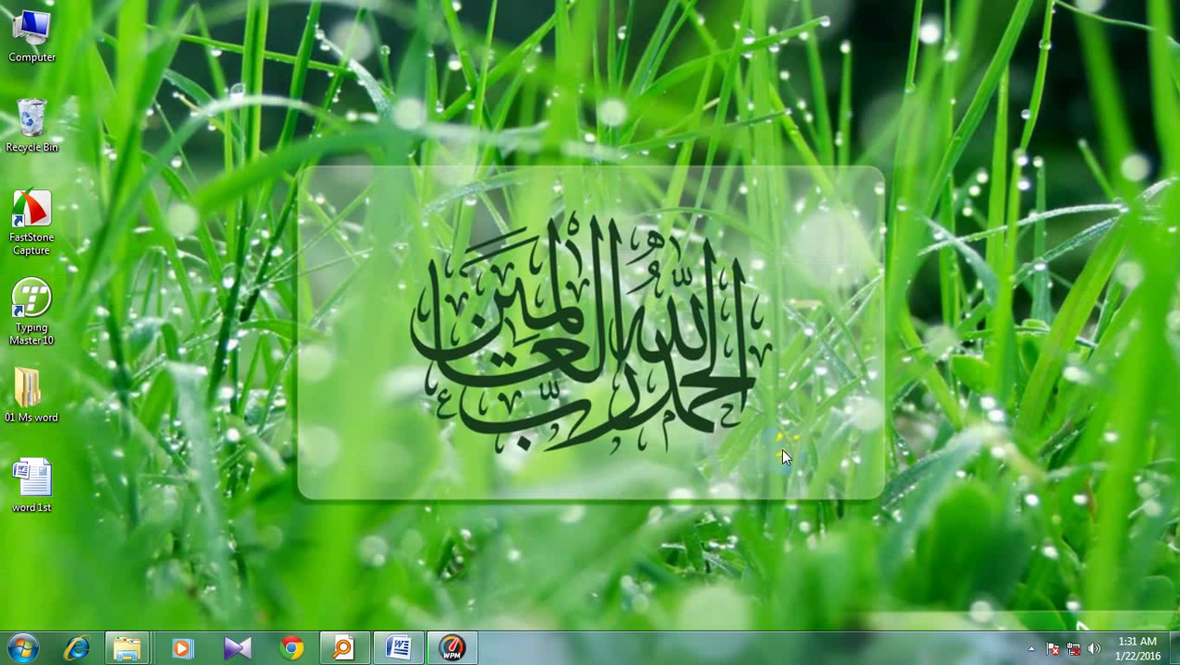
right_click(506, 220)
left_click(530, 266)
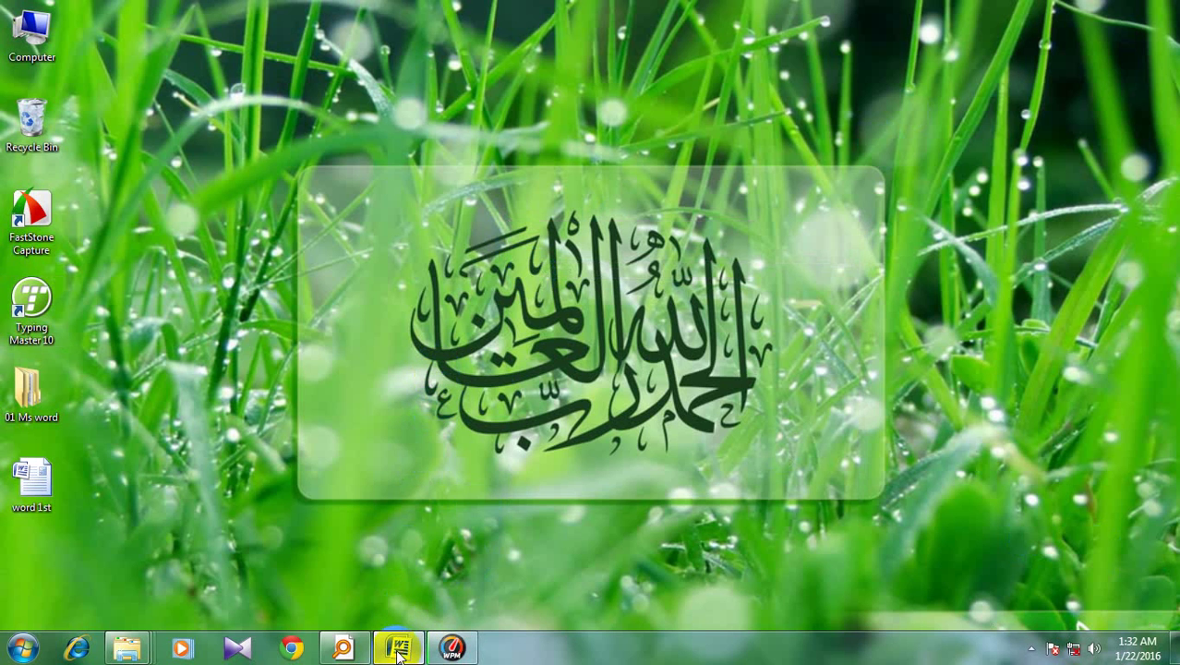
left_click(446, 552)
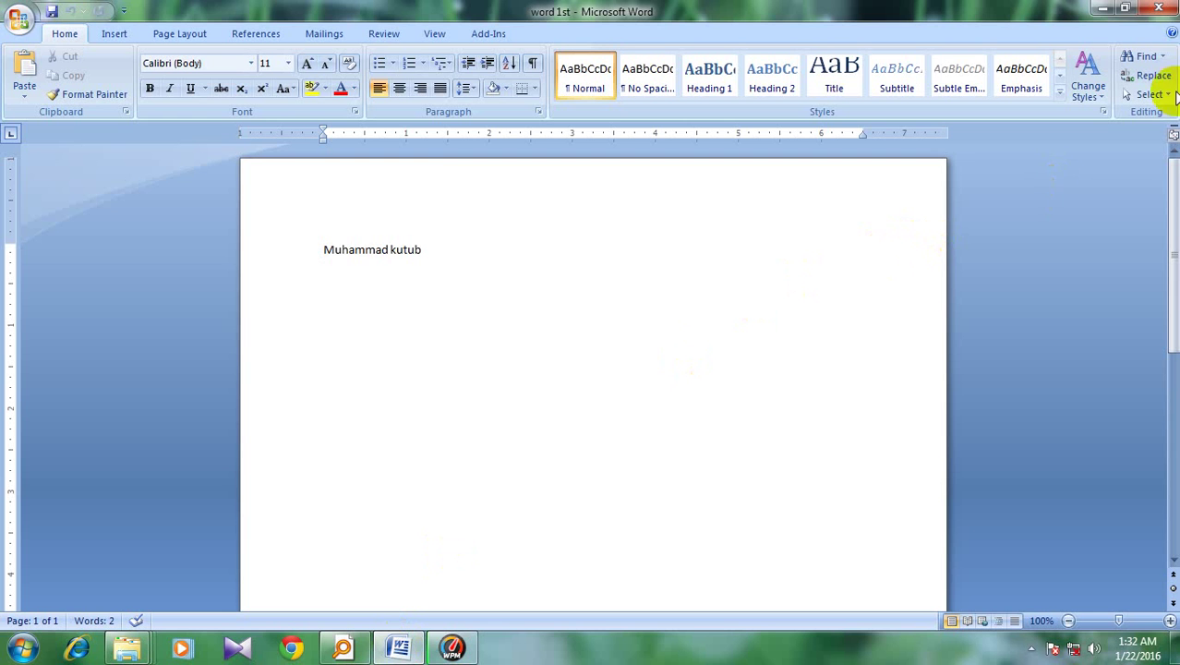
left_click(1161, 9)
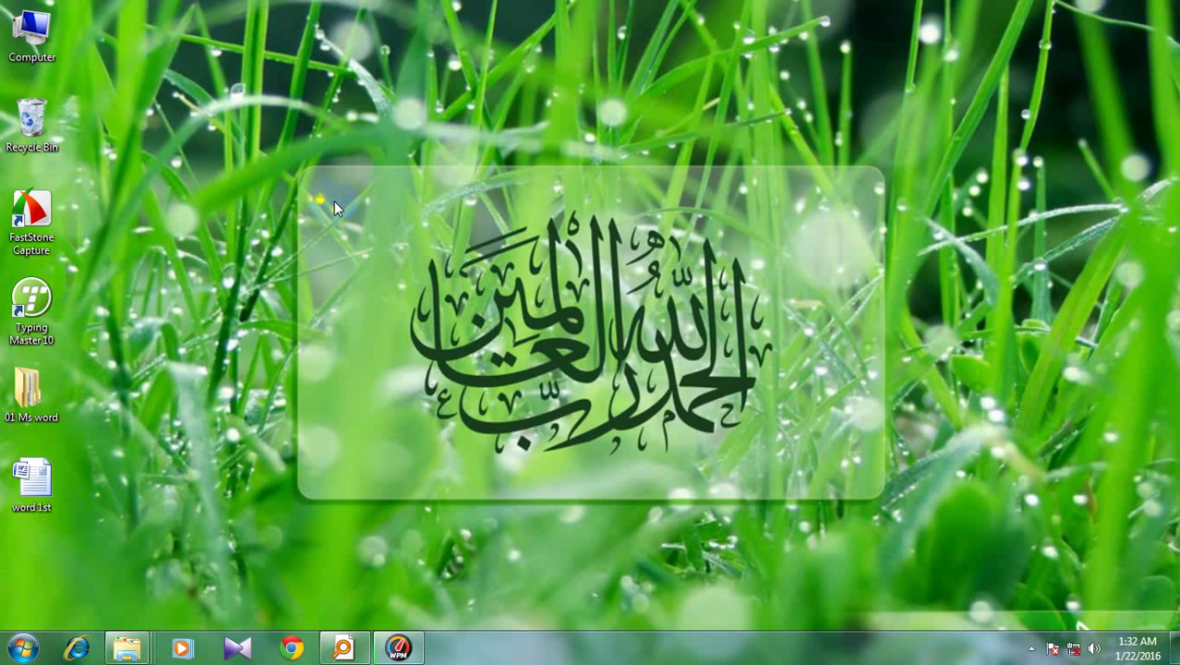
right_click(333, 201)
left_click(368, 247)
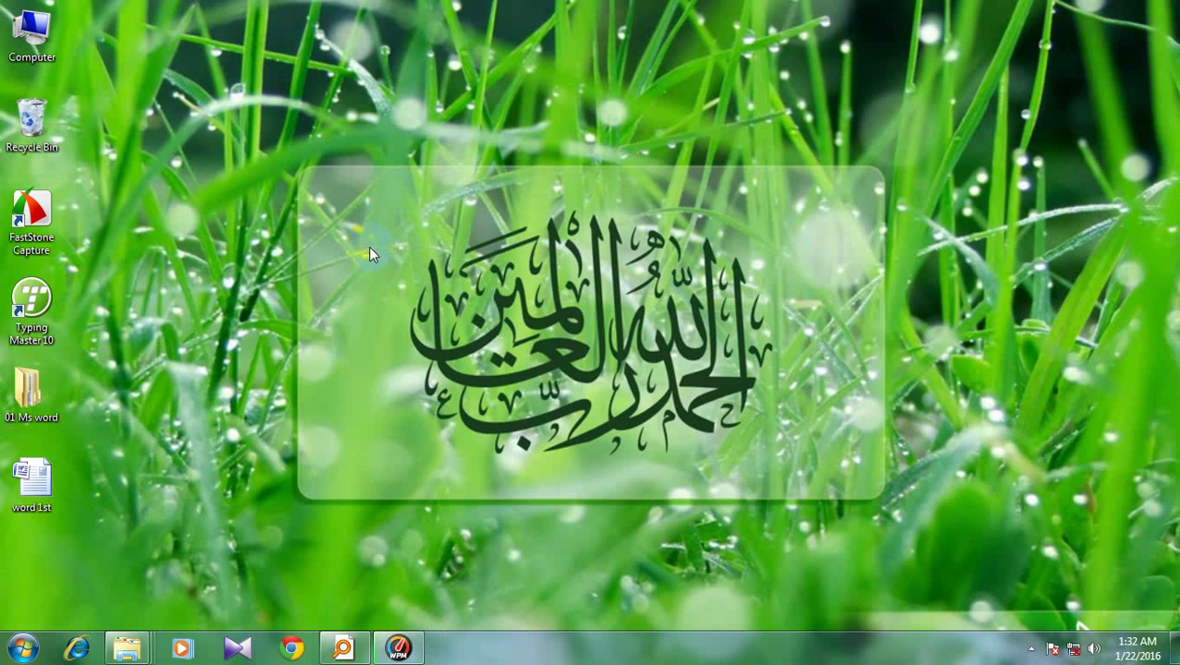
Launch Microsoft Word 2007 from Start > All Programs > Microsoft Office
left_click(22, 649)
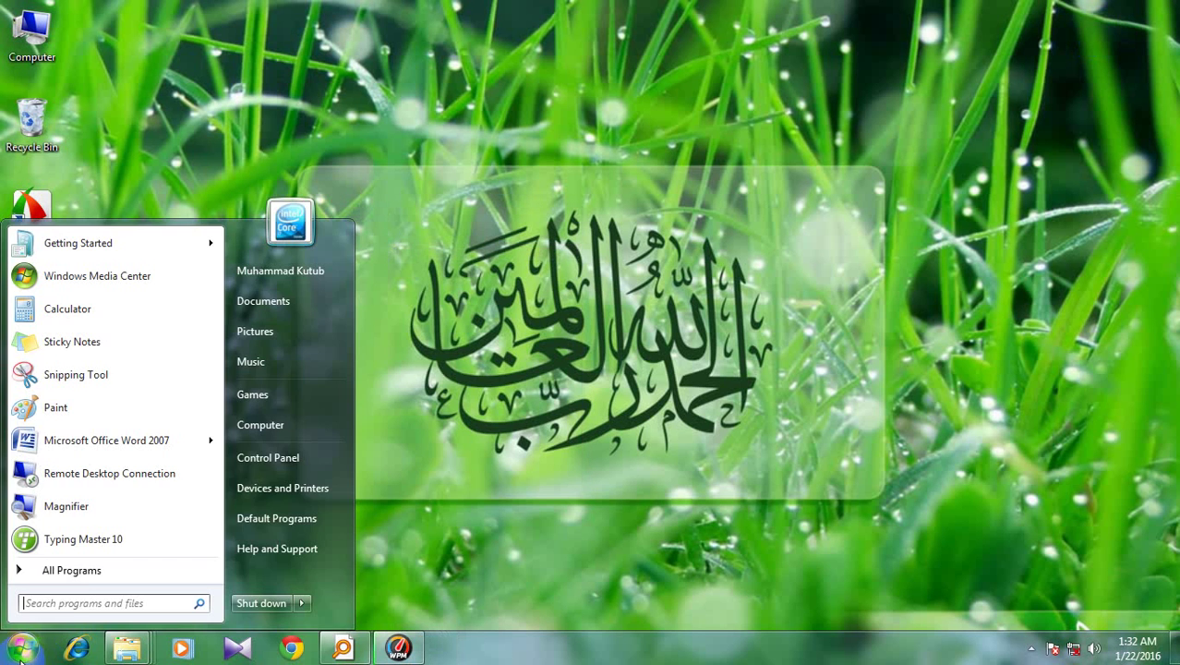
left_click(72, 569)
left_click(116, 465)
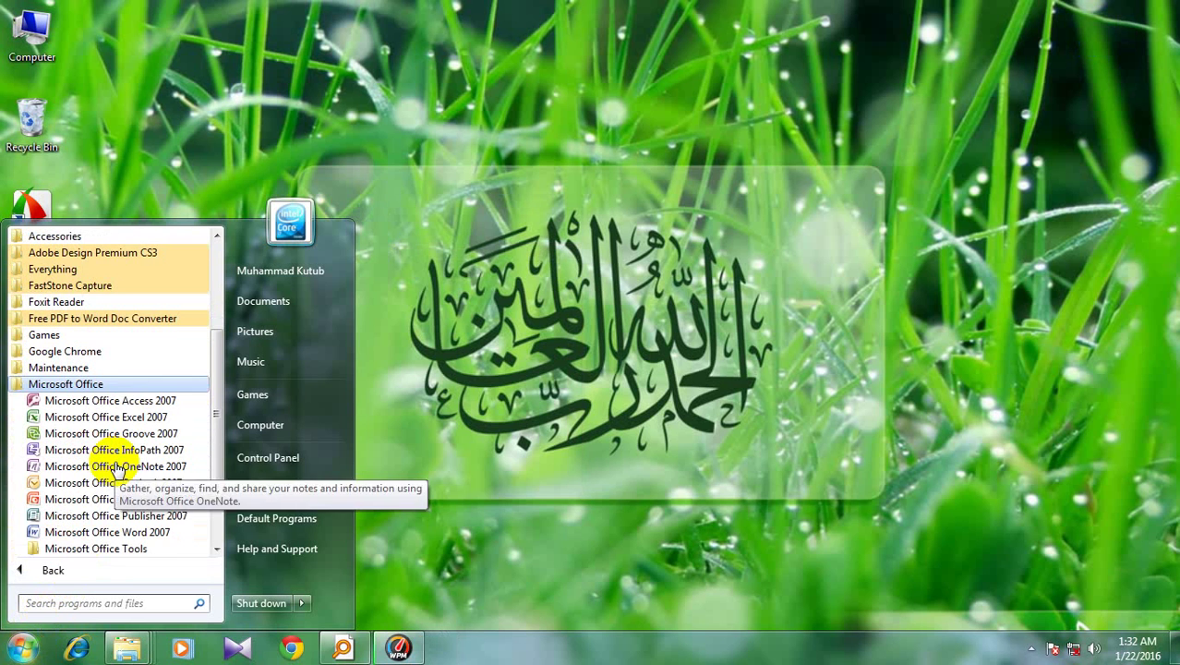
left_click(97, 549)
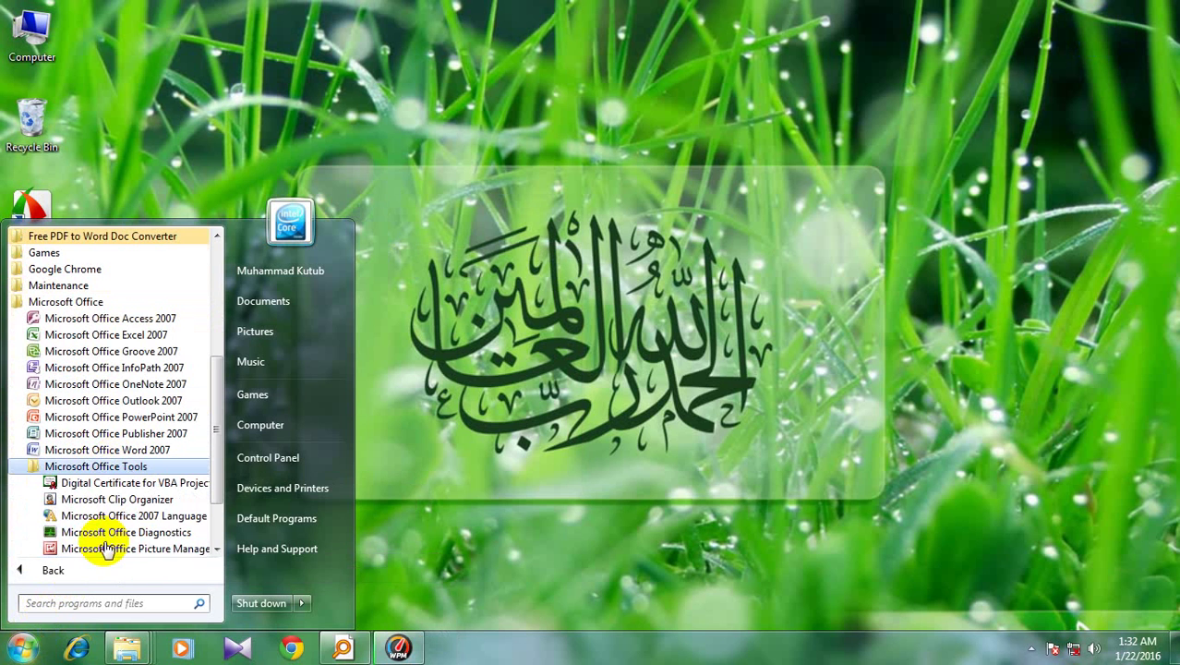
left_click(108, 451)
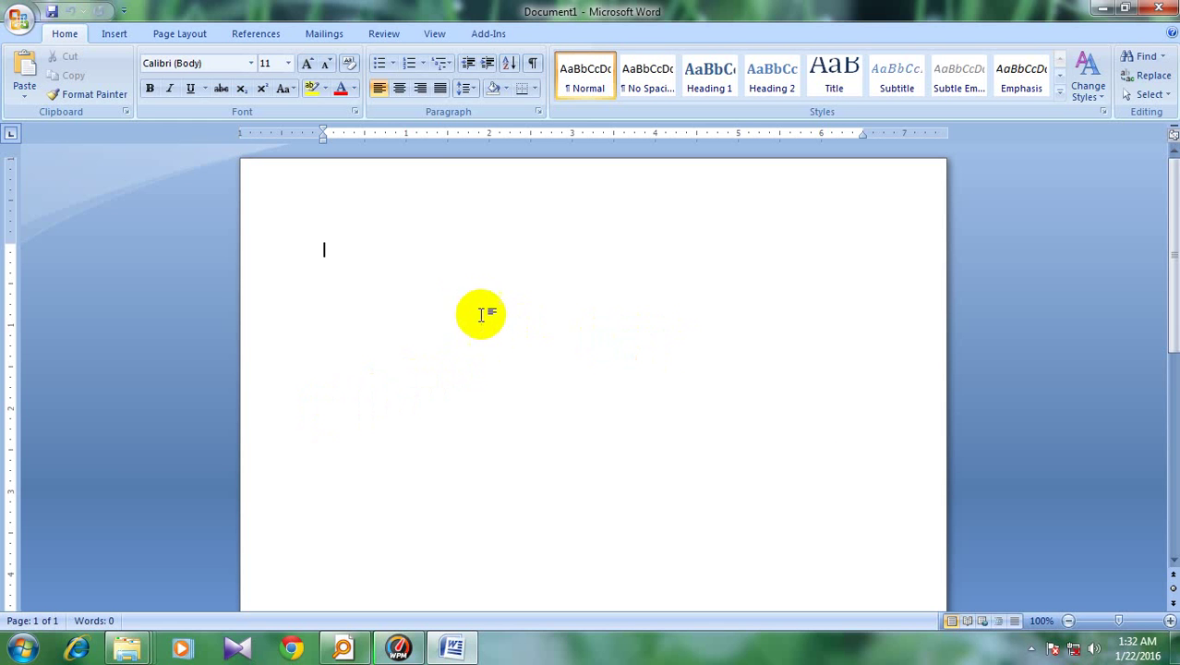
Check the hidden notification icons, then minimize Word to reveal the desktop
left_click(1031, 649)
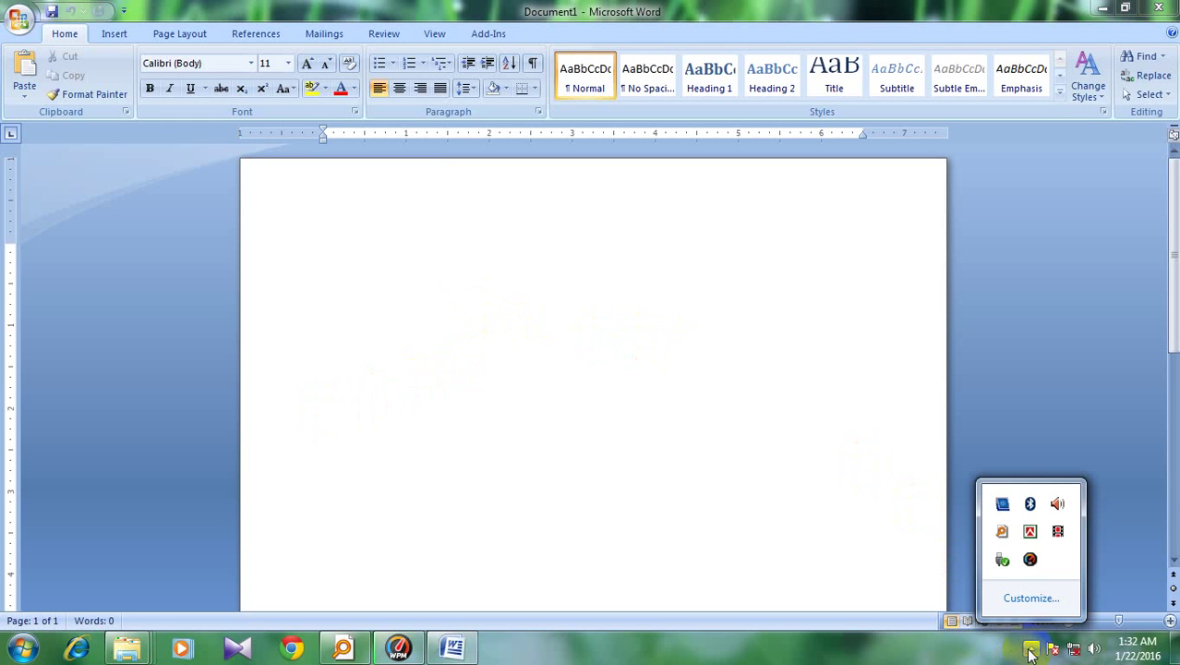
left_click(638, 360)
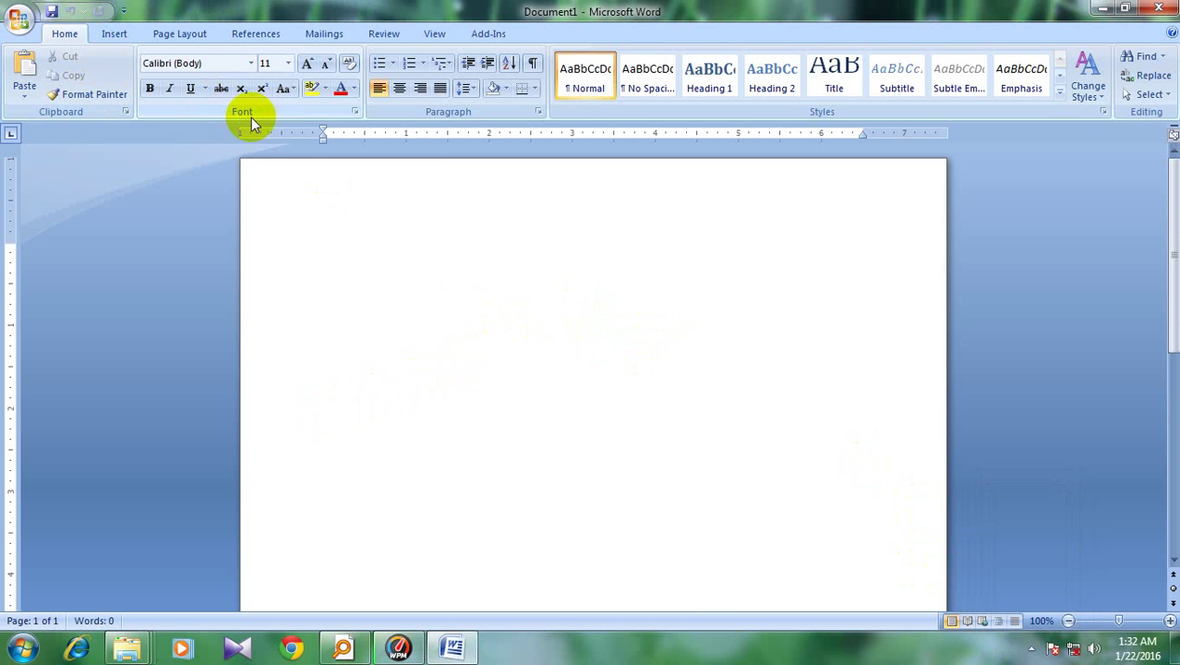
left_click(1103, 9)
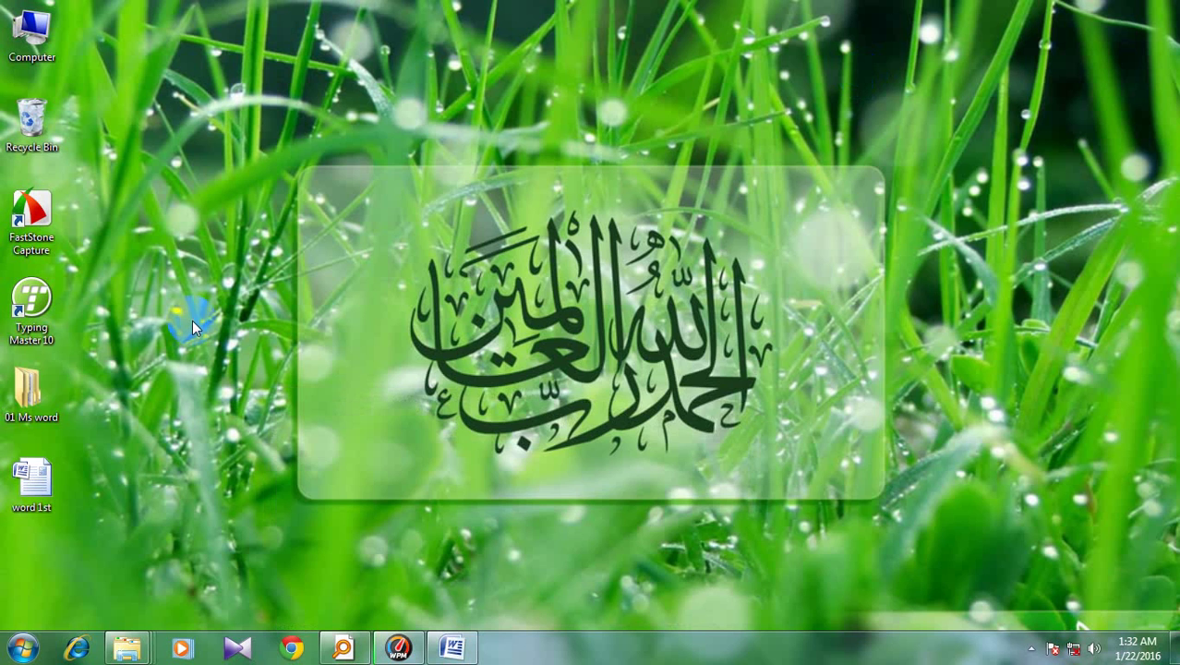
Open 01 Ms word > class 01, reposition the window, and select the Microsoft Office class-1 PDF
double_click(28, 406)
double_click(570, 214)
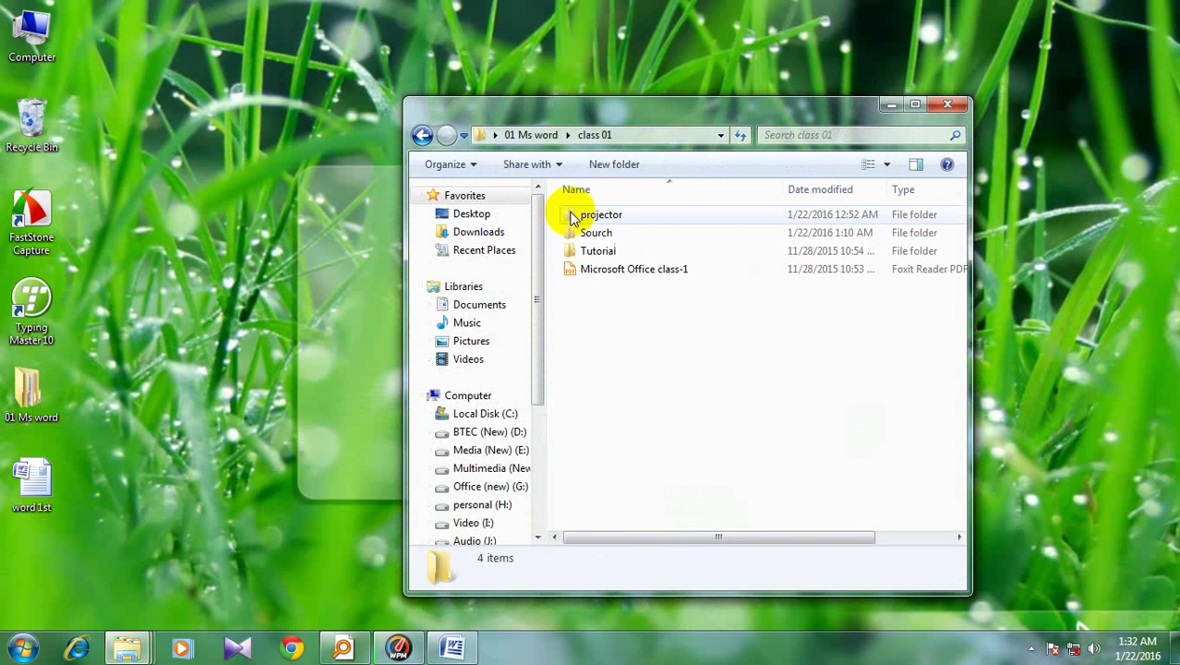
left_click_drag(644, 125, 507, 58)
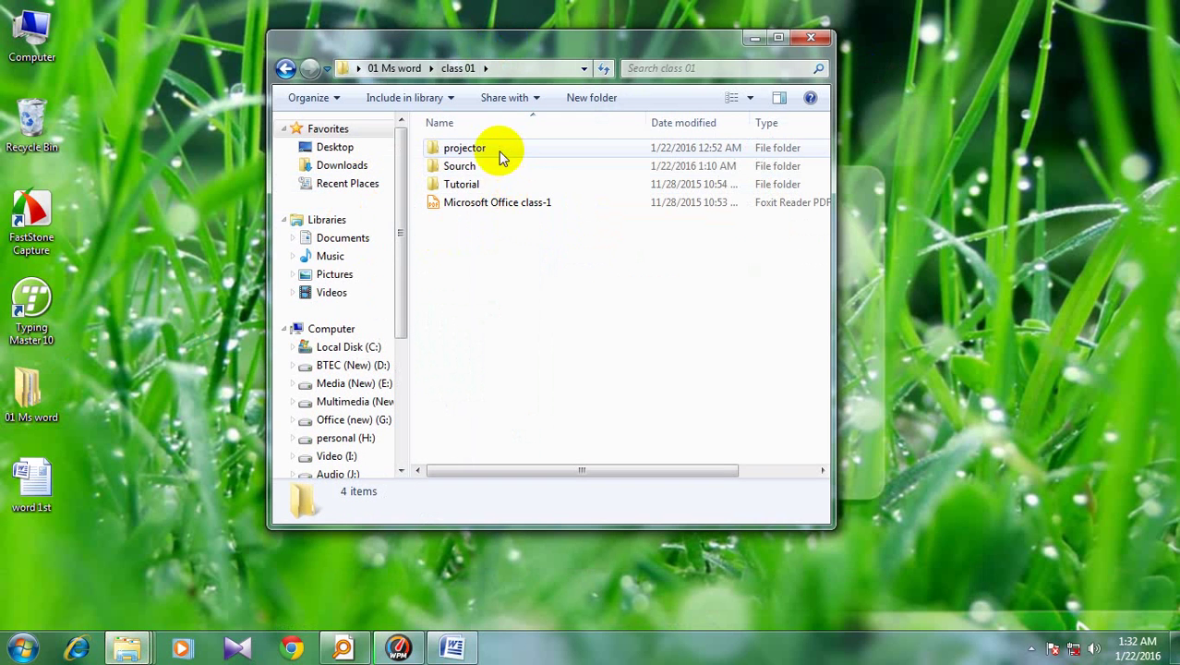
left_click(479, 212)
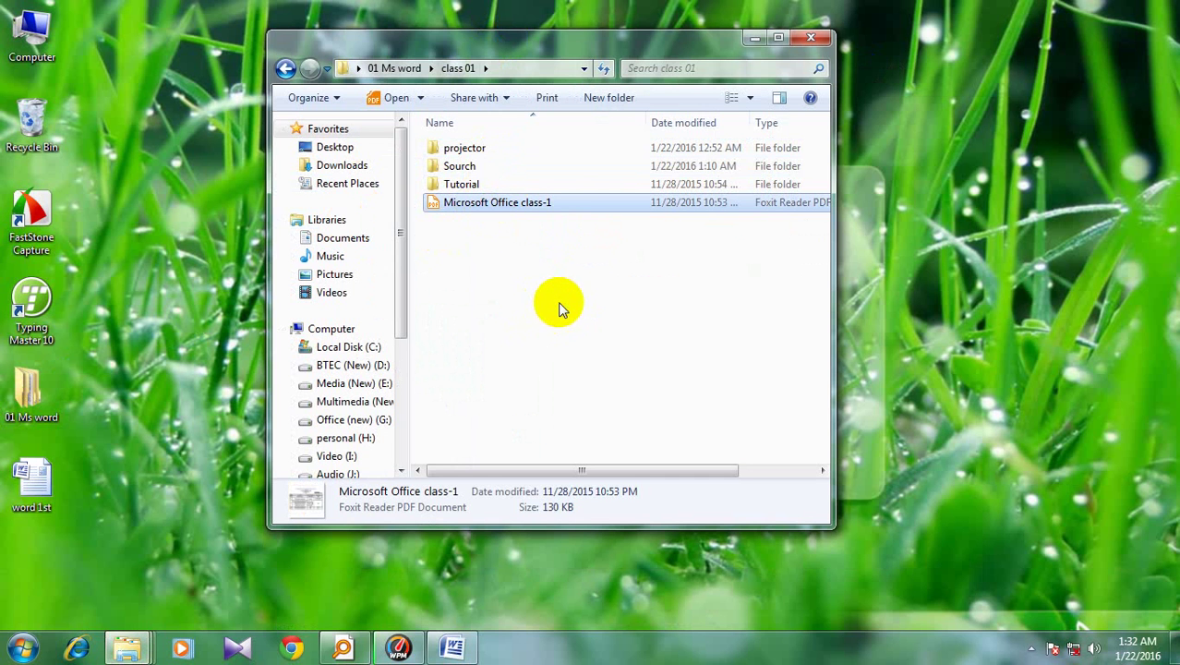
Open the class-1 lecture sheet PDF in Foxit Reader, scroll through its formatting table, then minimize it
key("Return")
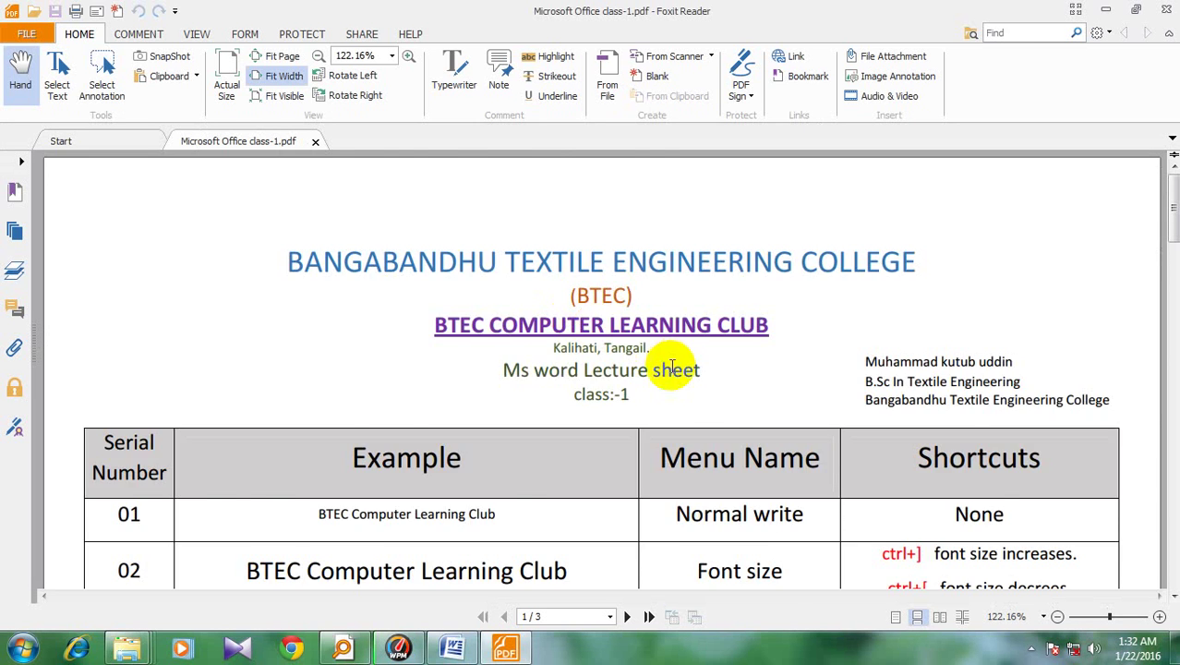
scroll(652, 374, "down", 3)
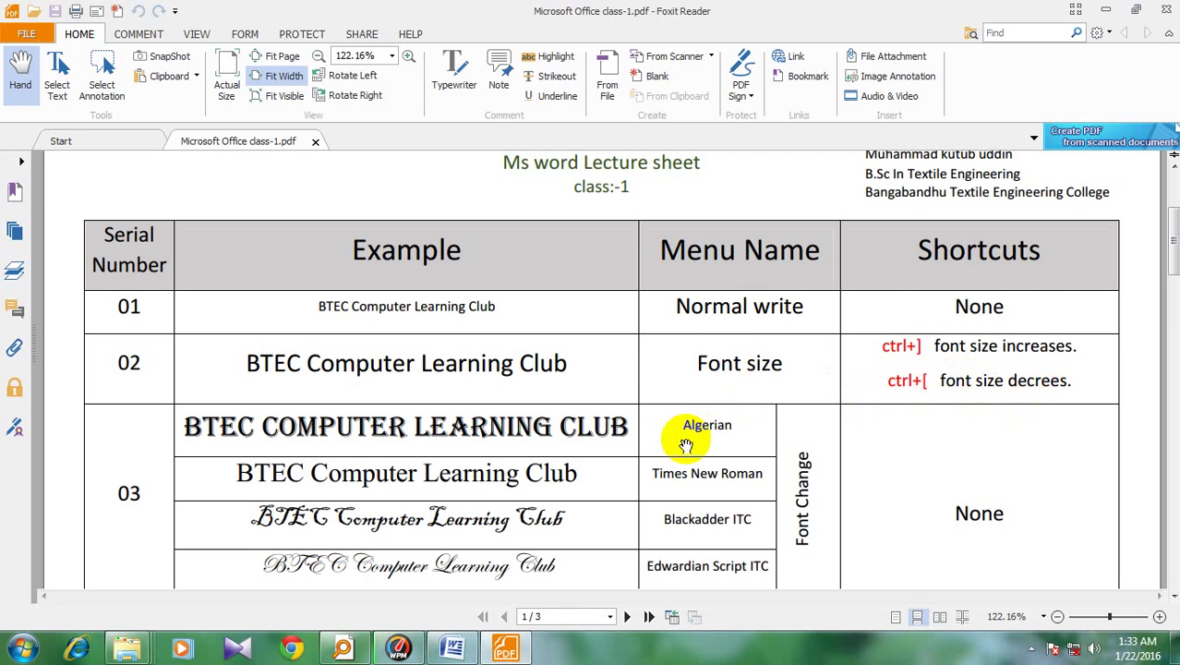
scroll(594, 483, "down", 3)
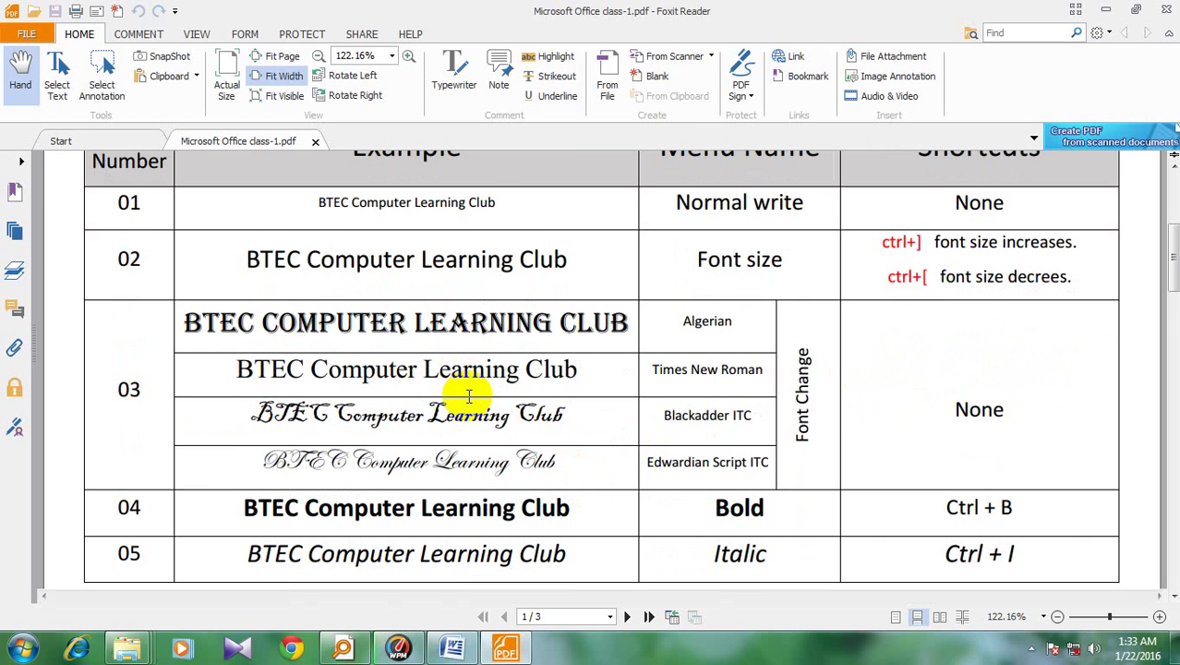
scroll(492, 397, "down", 6)
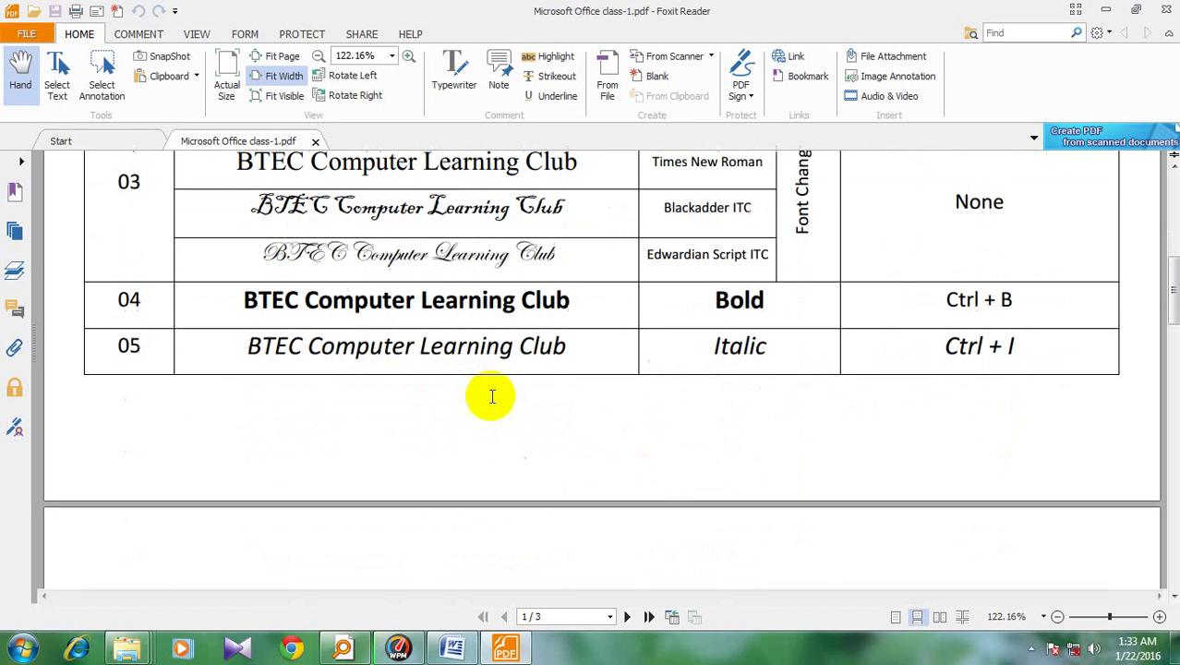
scroll(490, 399, "up", 9)
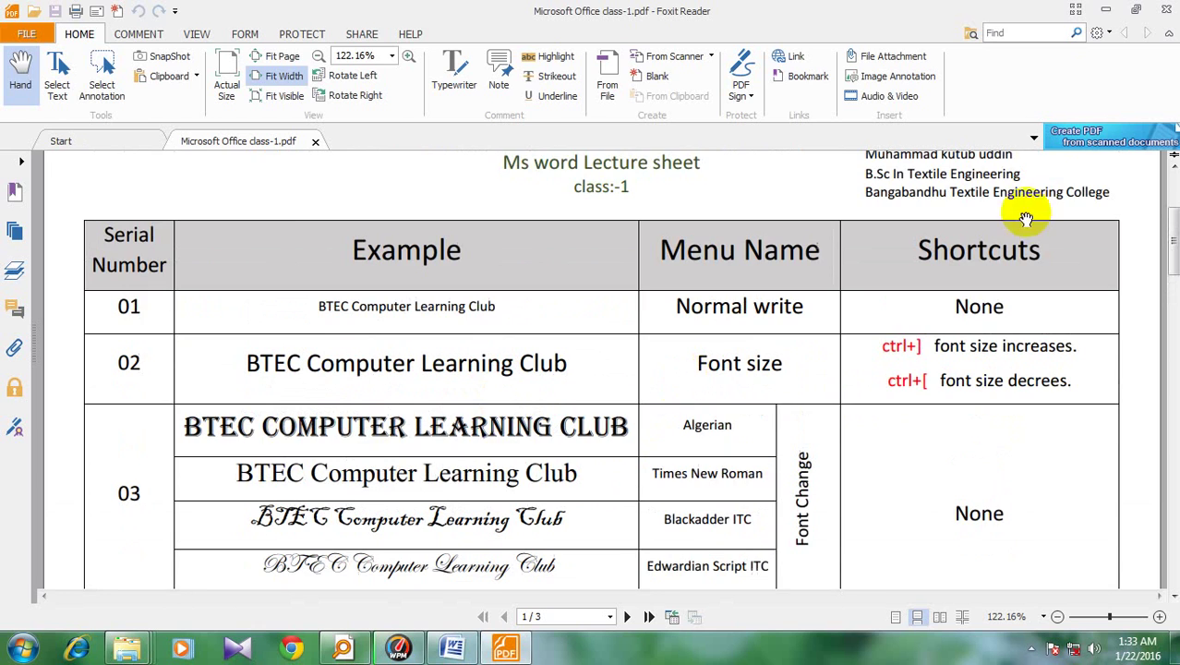
left_click(1106, 10)
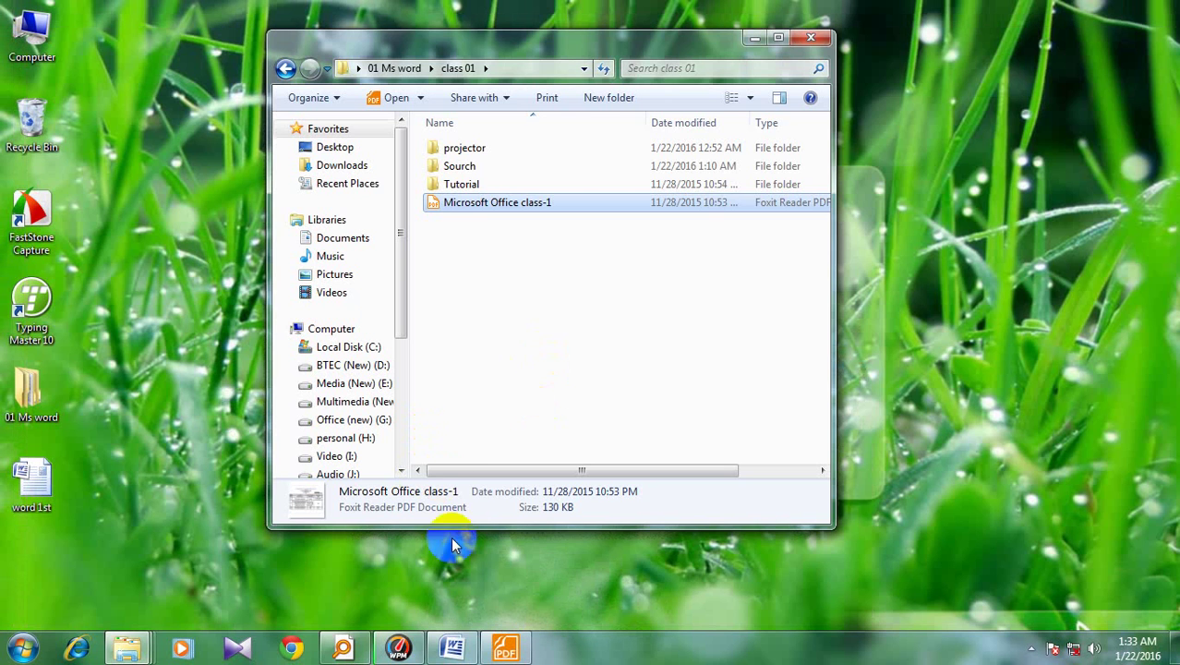
Back in Word, type the line 'Btec computer learning club', correcting typos along the way
left_click(436, 651)
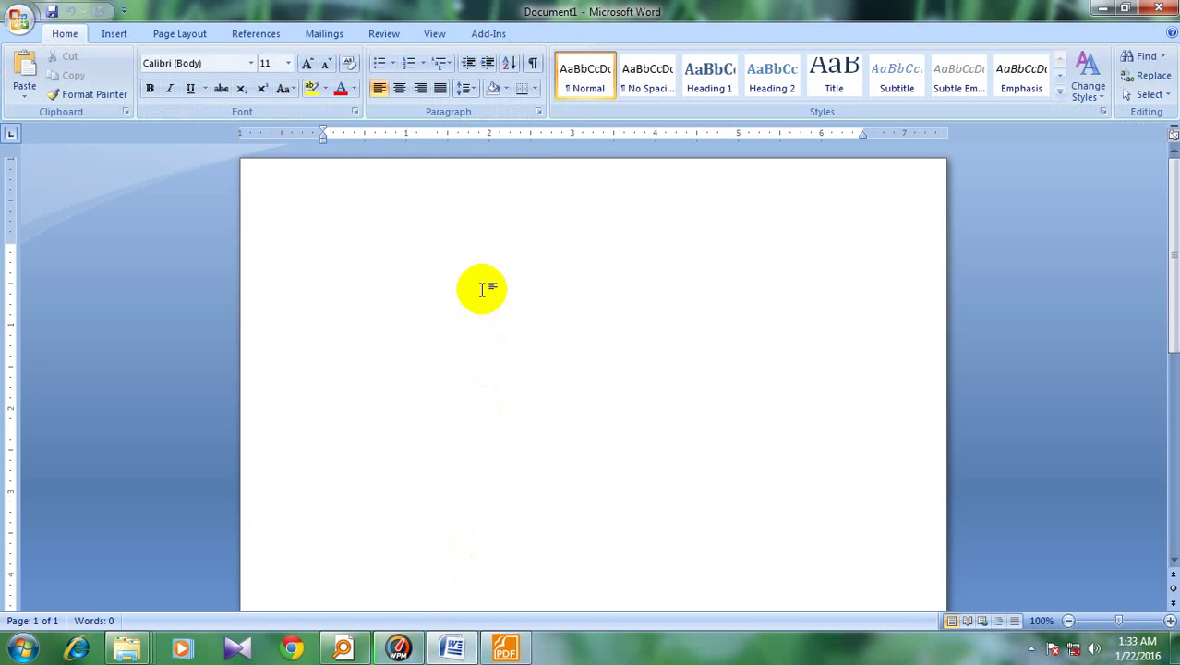
type("BTex")
key("BackSpace")
key("BackSpace")
type("te")
type("c cp")
type("mp")
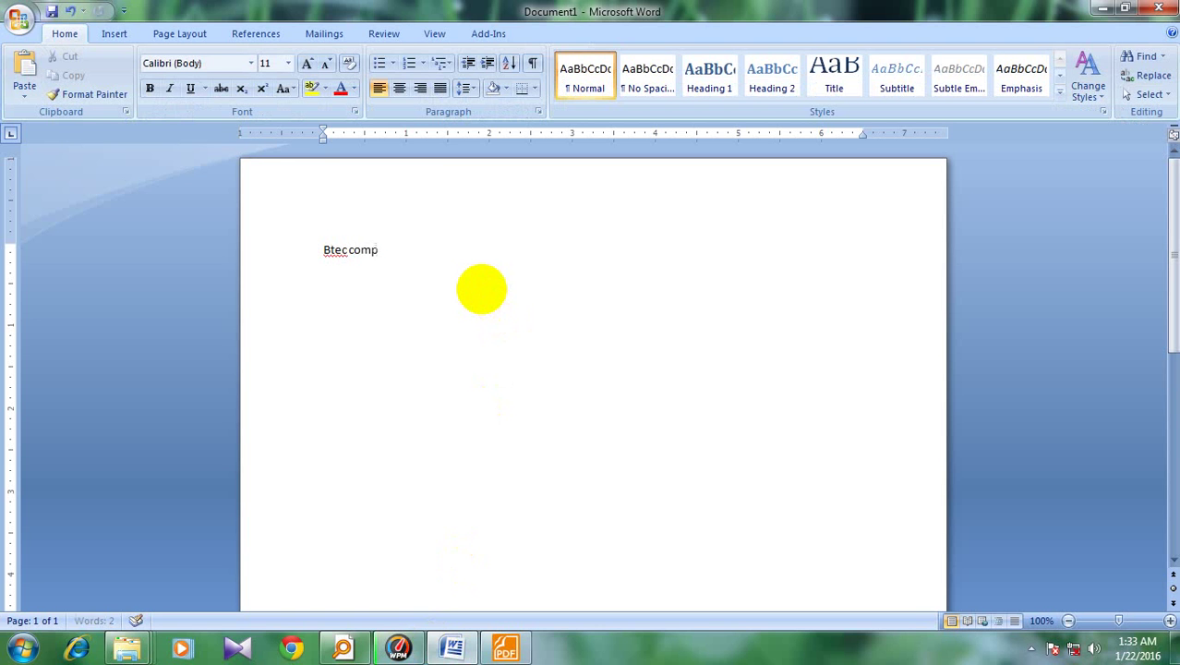
type("uter")
type(" lua")
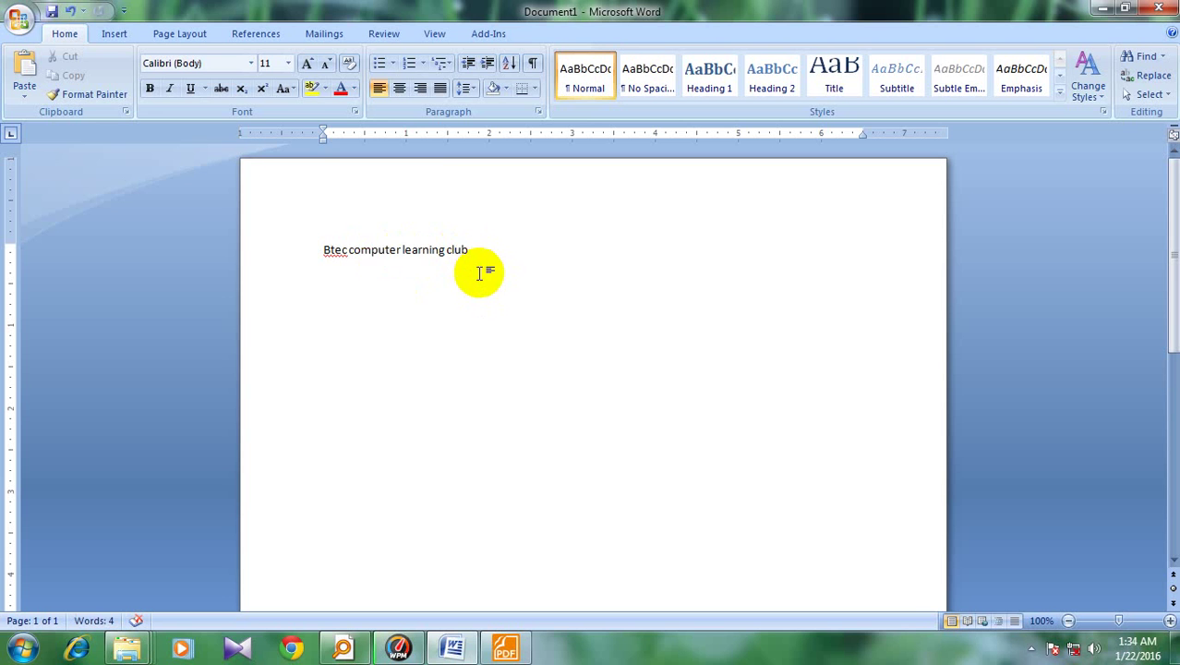
Test-select 'computer learning club', deselect it, and bring the lecture sheet PDF forward
left_click_drag(479, 247, 315, 231)
left_click(509, 264)
left_click(505, 646)
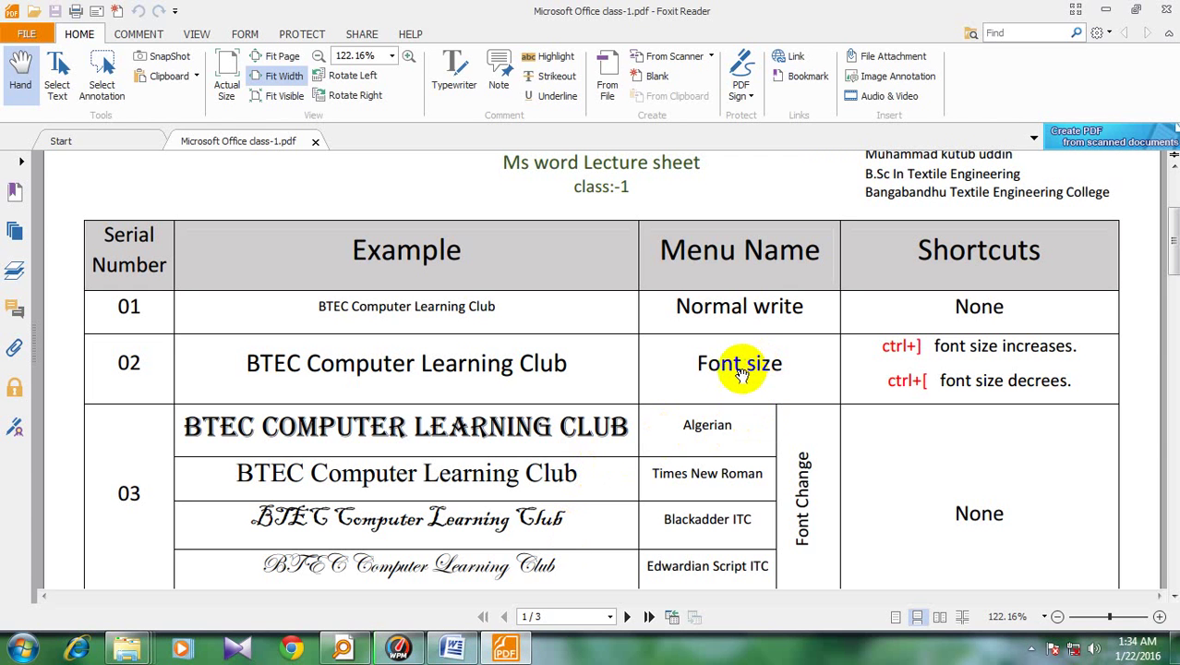
Minimize the Foxit lecture sheet to return to the Word document
left_click(1103, 9)
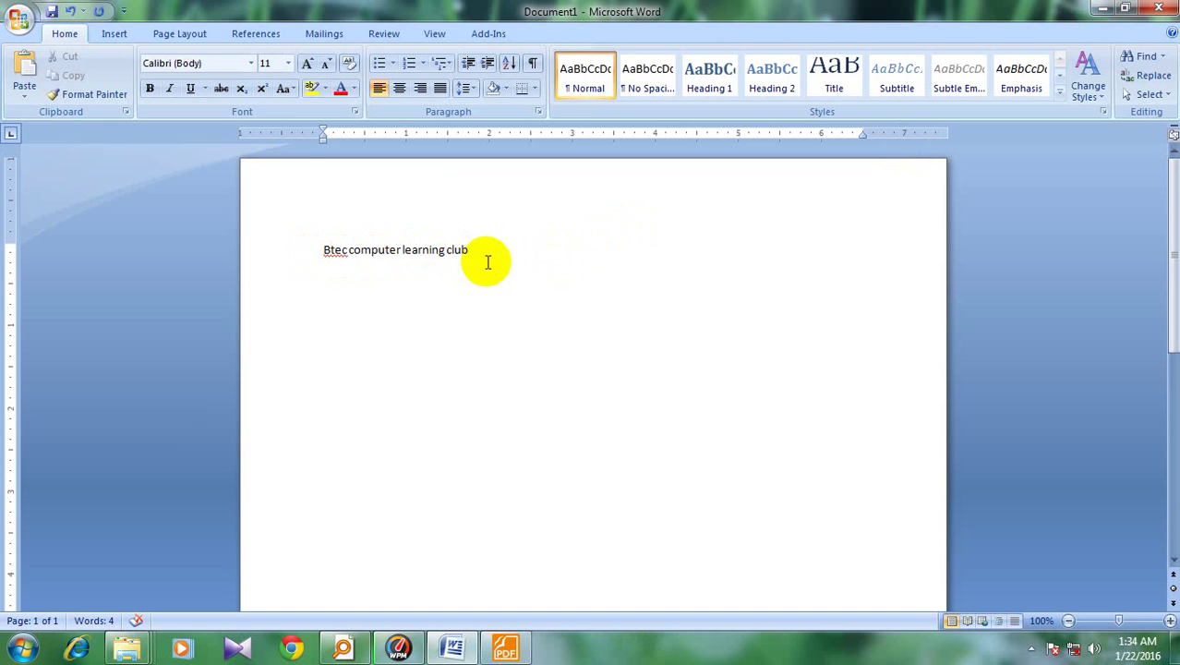
Select the entire line 'Btec computer learning club', from after 'club' back to 'Btec'
left_click(317, 248)
key("ctrl+Right")
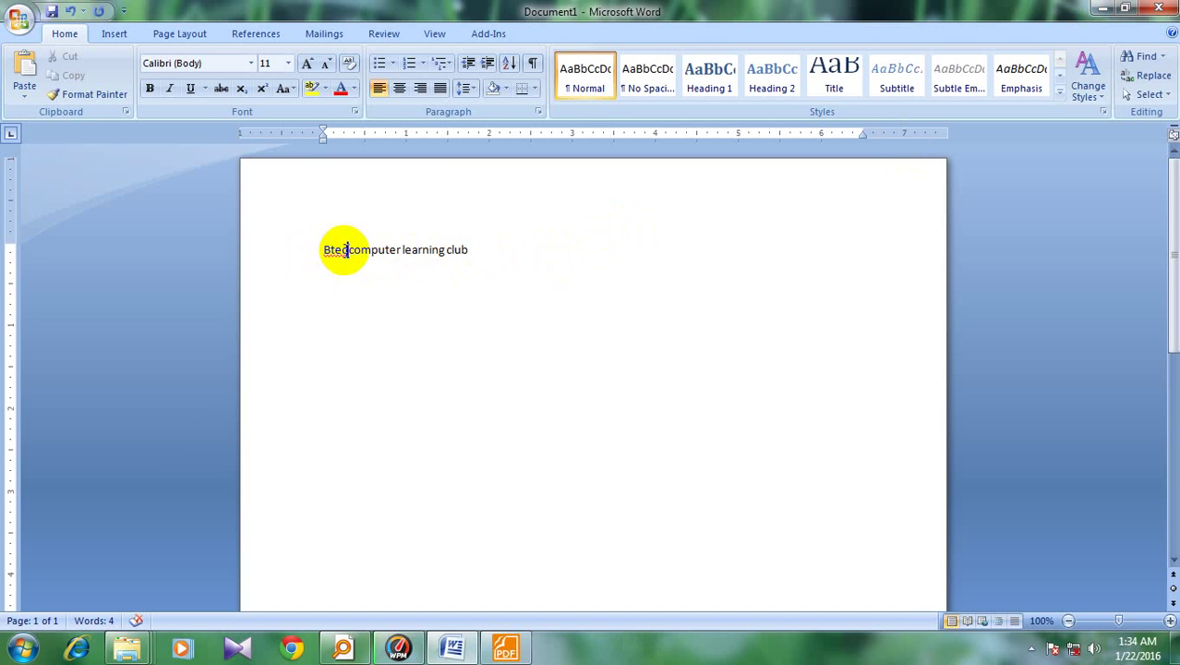
left_click(471, 249)
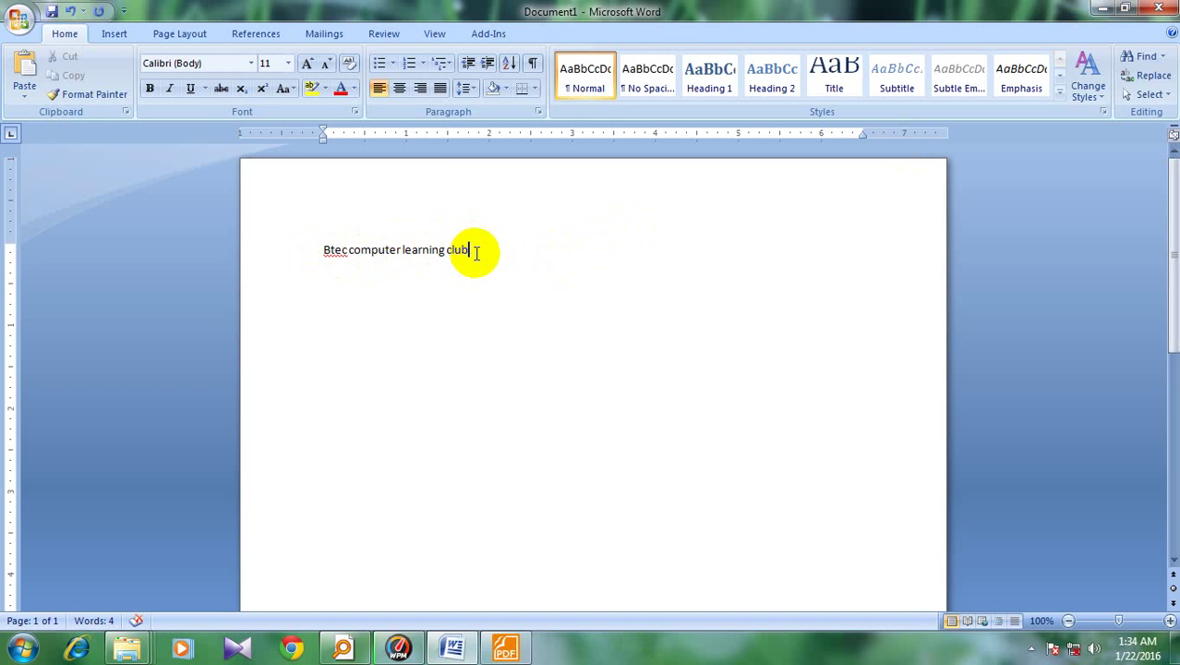
left_click_drag(473, 251, 314, 251)
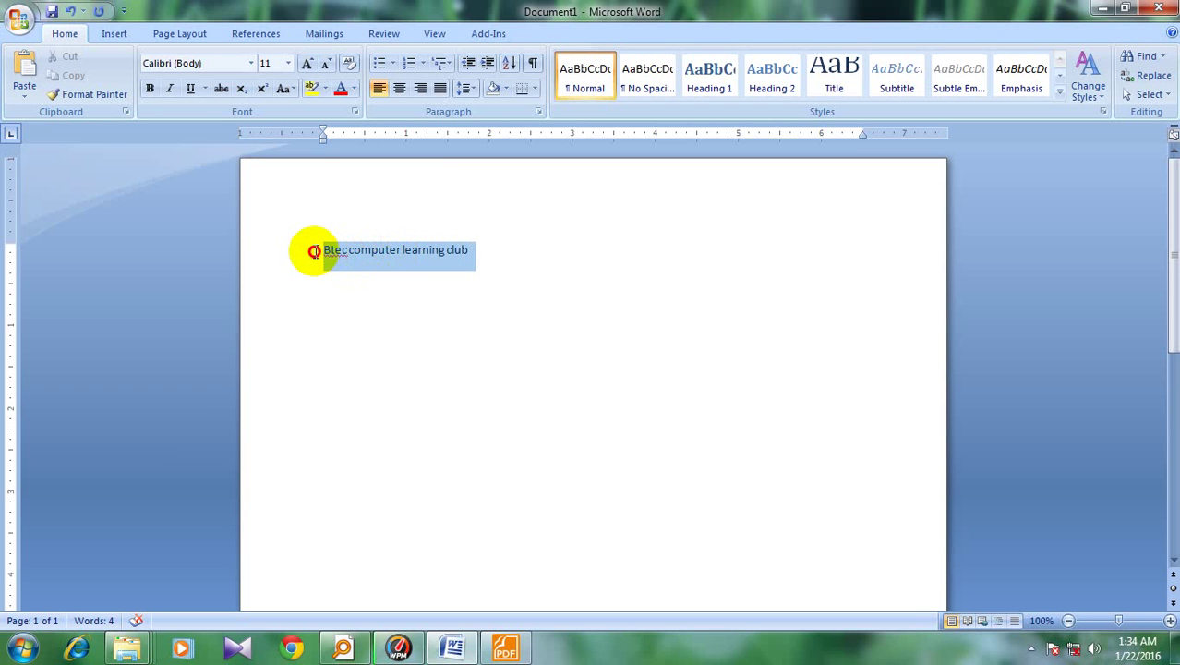
left_click(487, 260)
left_click_drag(488, 253, 330, 255)
left_click(545, 282)
left_click_drag(473, 253, 330, 253)
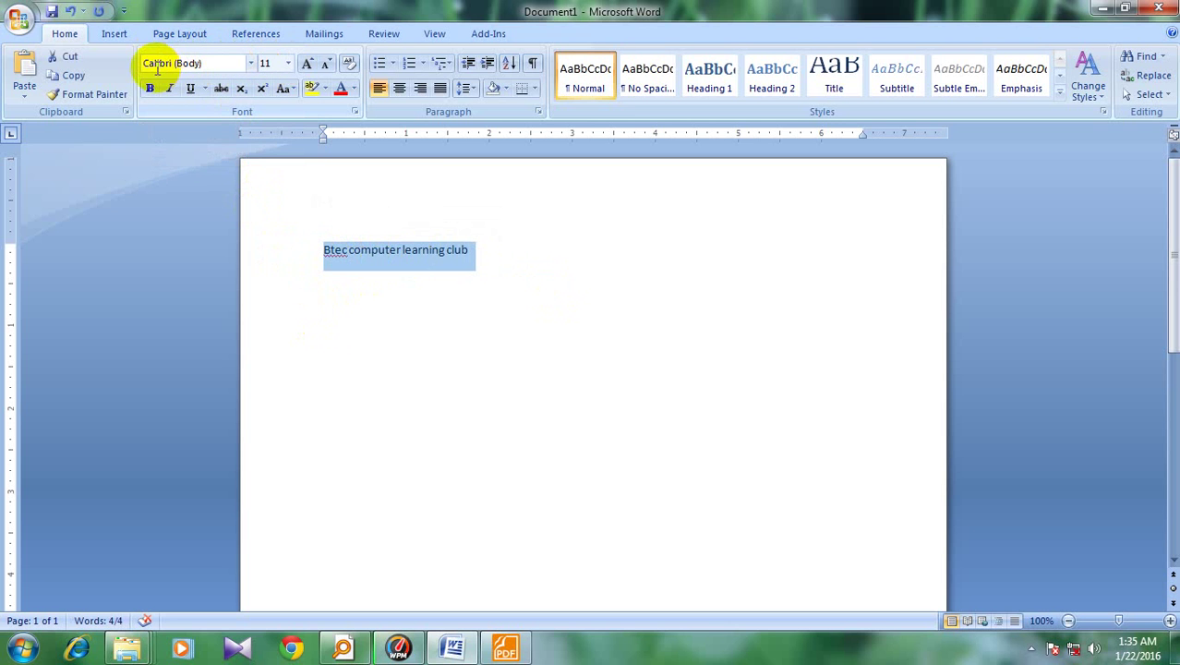
Try font sizes 28, 11 and 20 on the selected line from the Font Size list
left_click(250, 63)
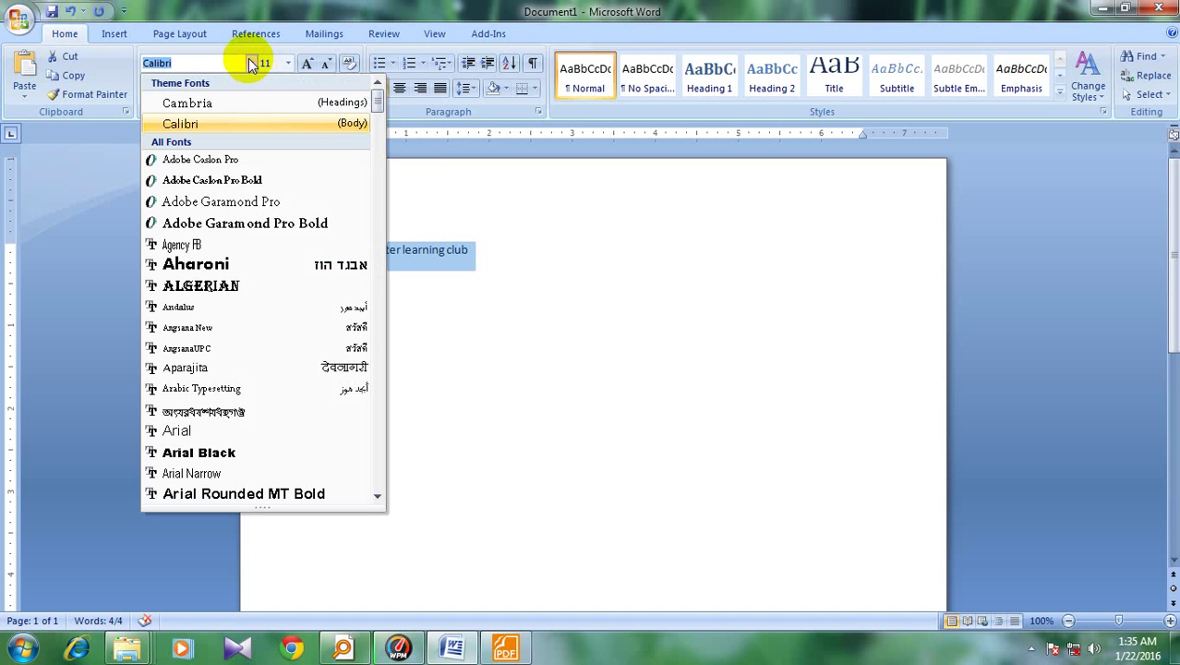
left_click(251, 63)
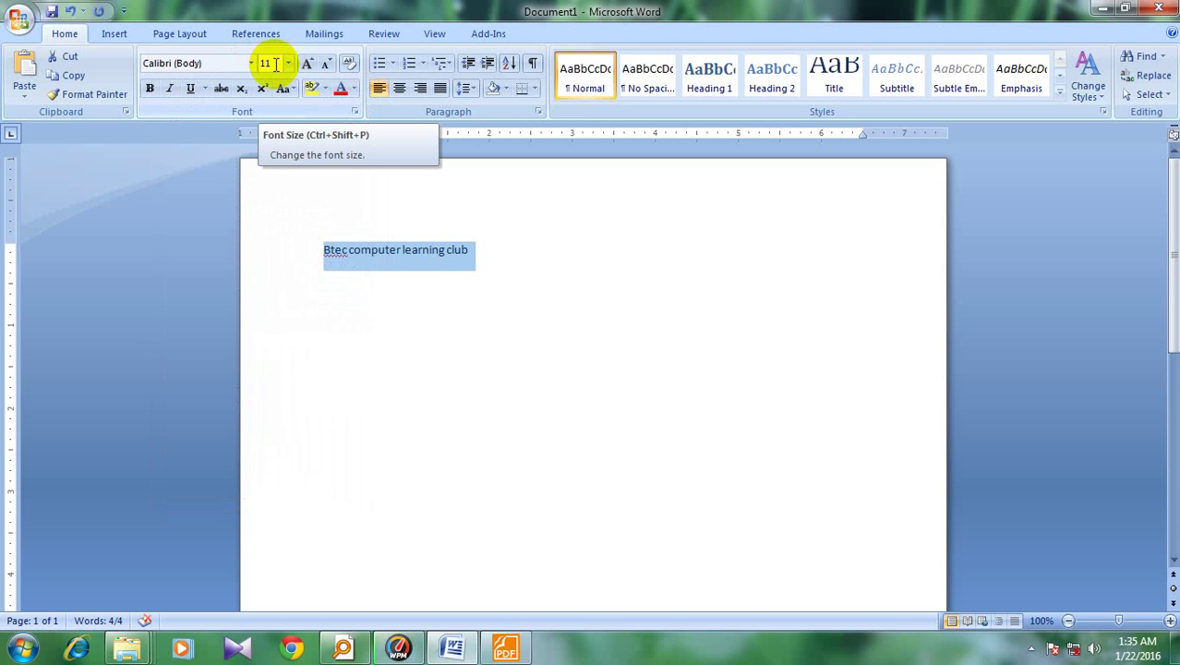
left_click(289, 63)
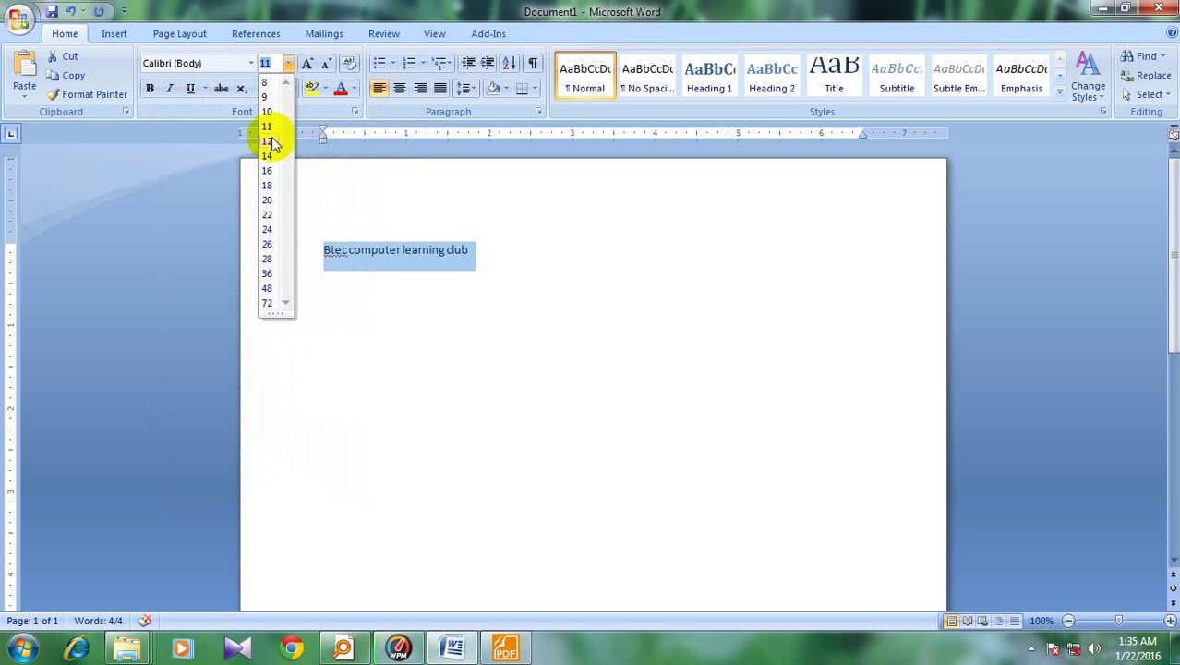
left_click(269, 259)
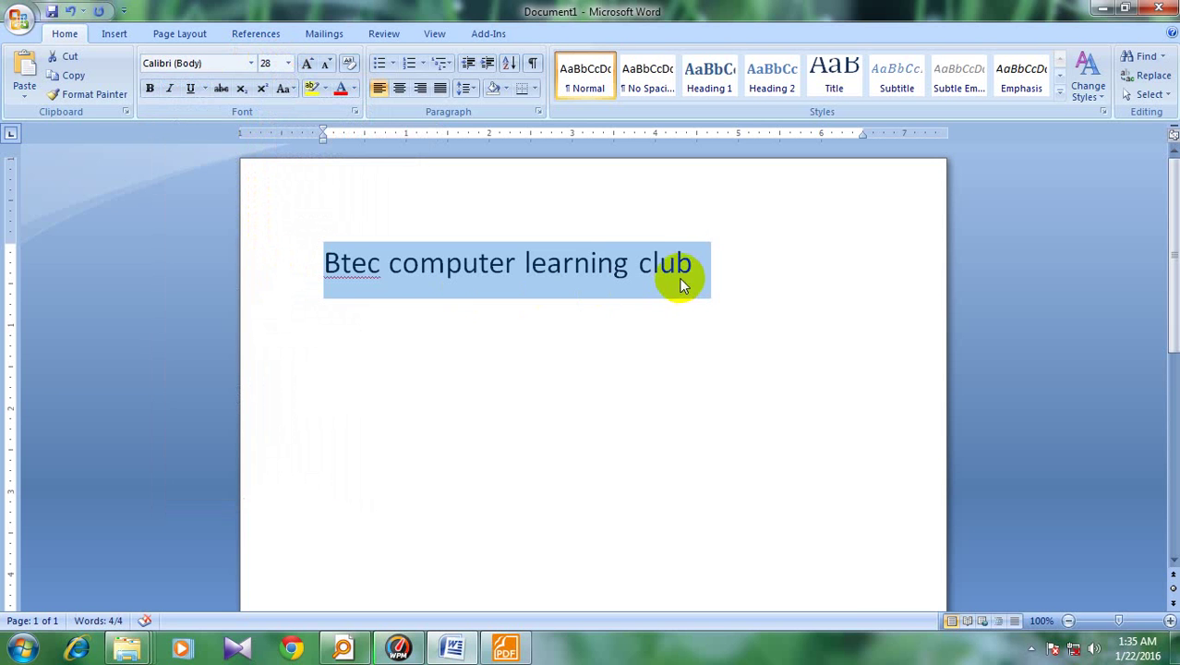
left_click(289, 62)
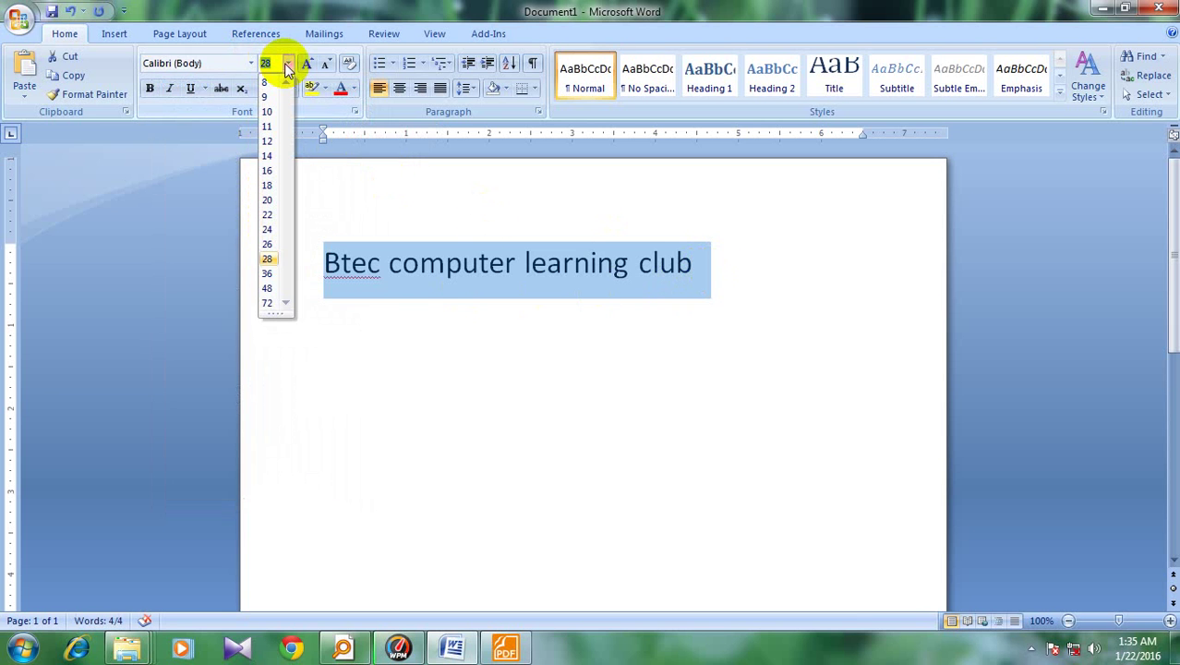
left_click(267, 127)
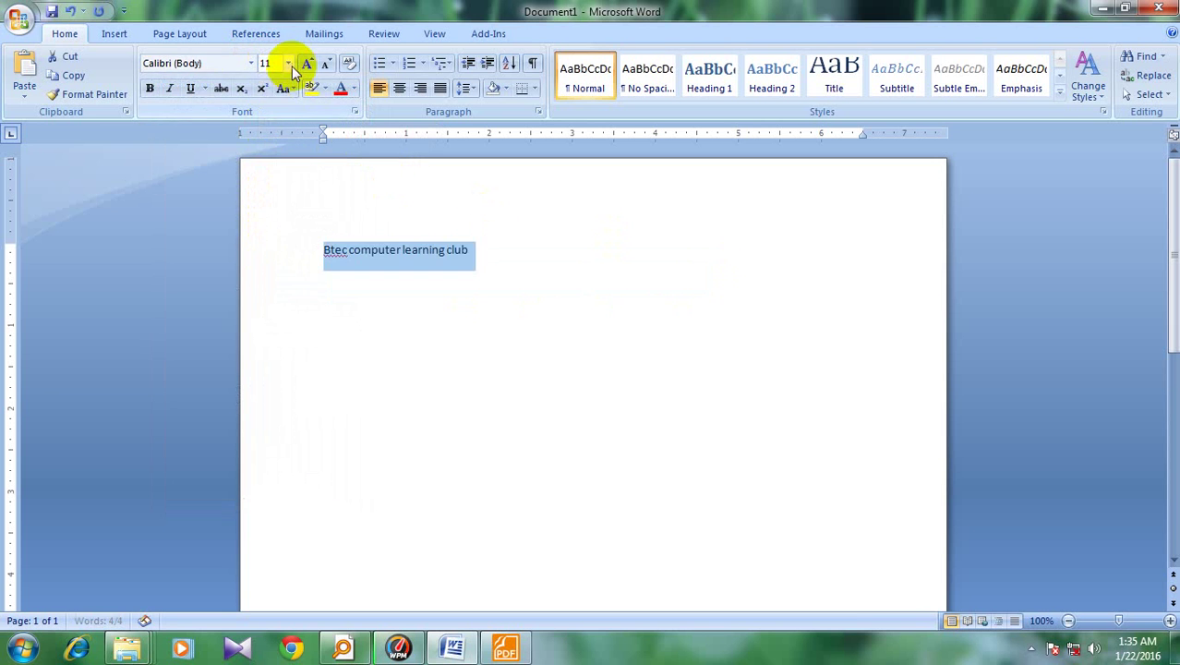
left_click(288, 63)
left_click(271, 200)
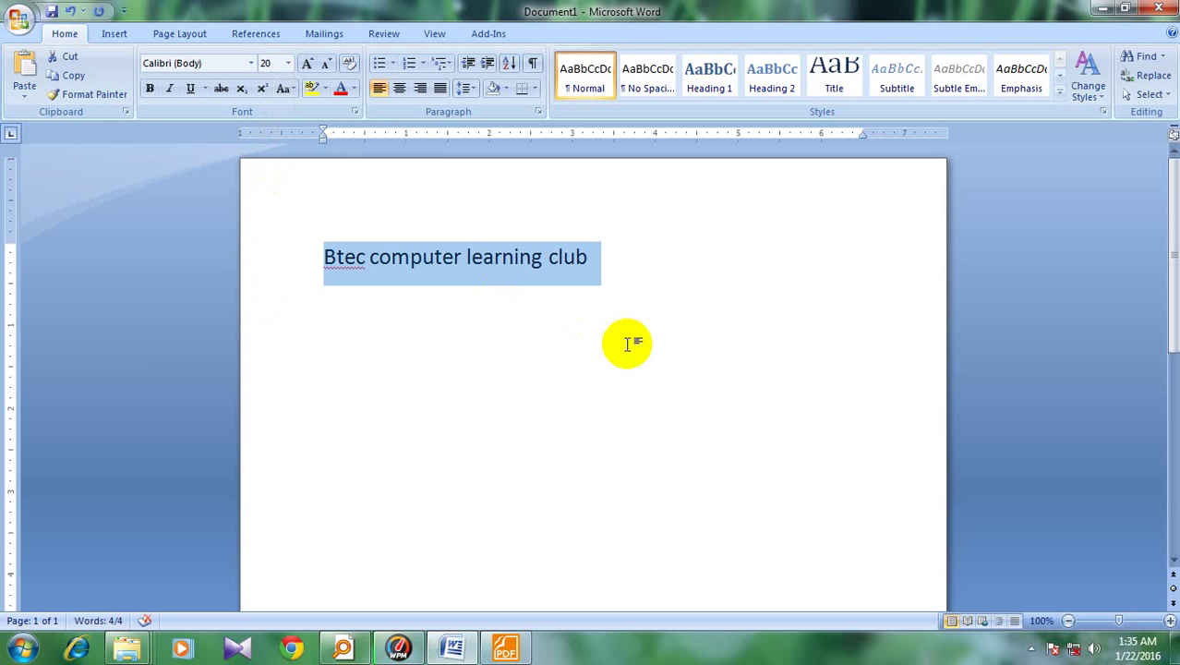
Use Ctrl+] and Ctrl+[ to grow the line to 31, shrink to 25, then settle at 28
key("ctrl+bracketright")
key("ctrl+bracketright")
key("ctrl+bracketright")
key("ctrl+bracketright")
key("ctrl+bracketright")
key("ctrl+bracketright")
key("ctrl+bracketright")
key("ctrl+bracketright")
key("ctrl+bracketright")
key("ctrl+bracketright")
key("ctrl+bracketright")
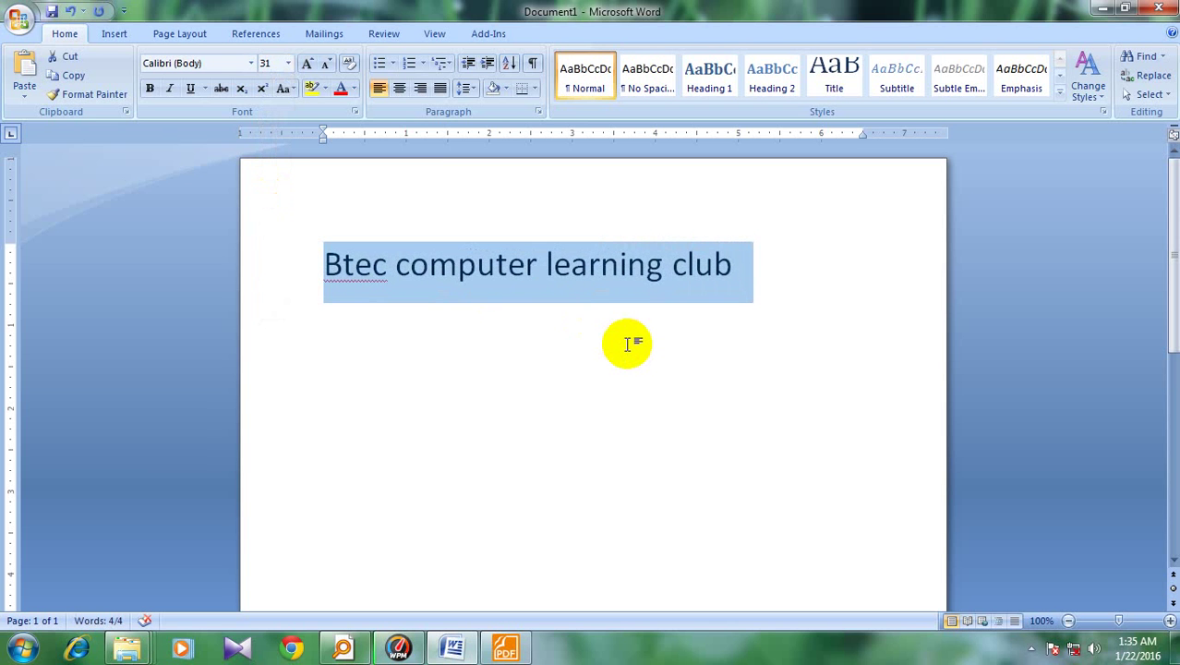
key("ctrl+bracketleft")
key("ctrl+bracketleft")
key("ctrl+bracketleft")
key("ctrl+bracketleft")
key("ctrl+bracketleft")
key("ctrl+bracketleft")
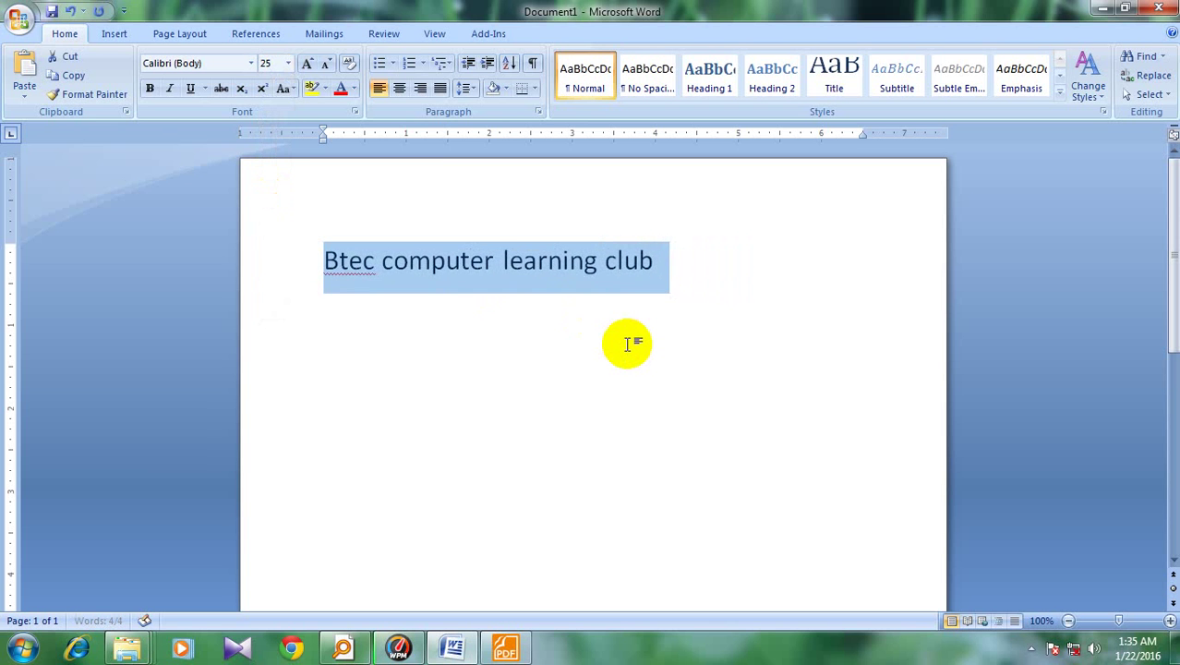
key("ctrl+bracketright")
key("ctrl+bracketright")
key("ctrl+bracketright")
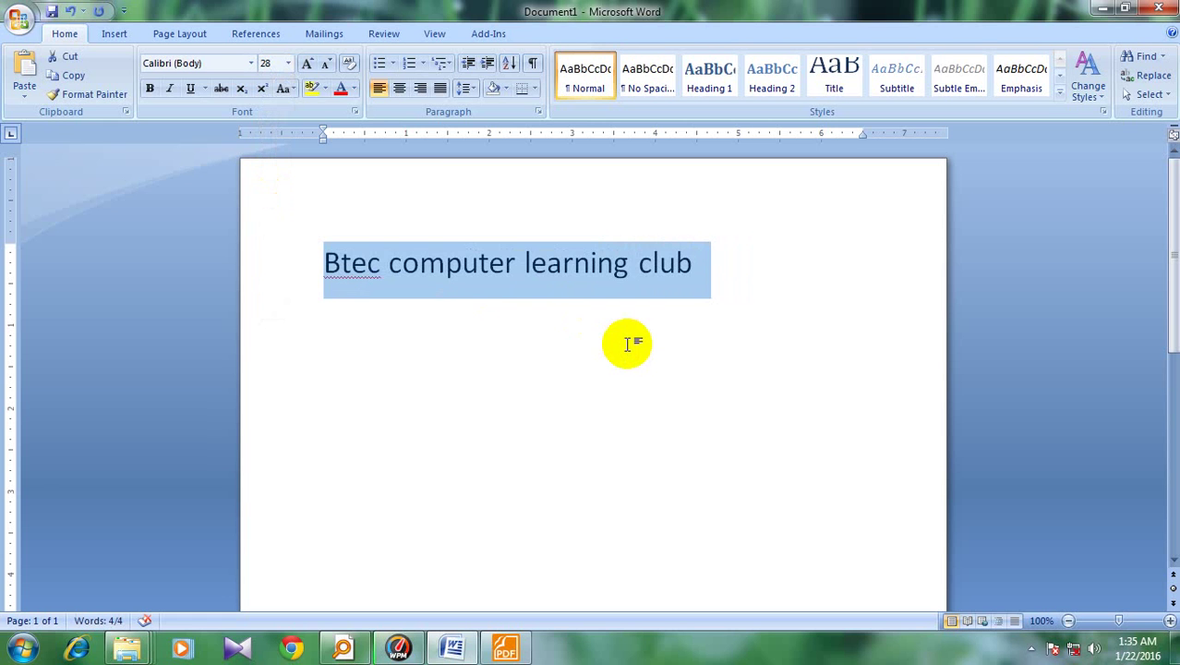
left_click(477, 322)
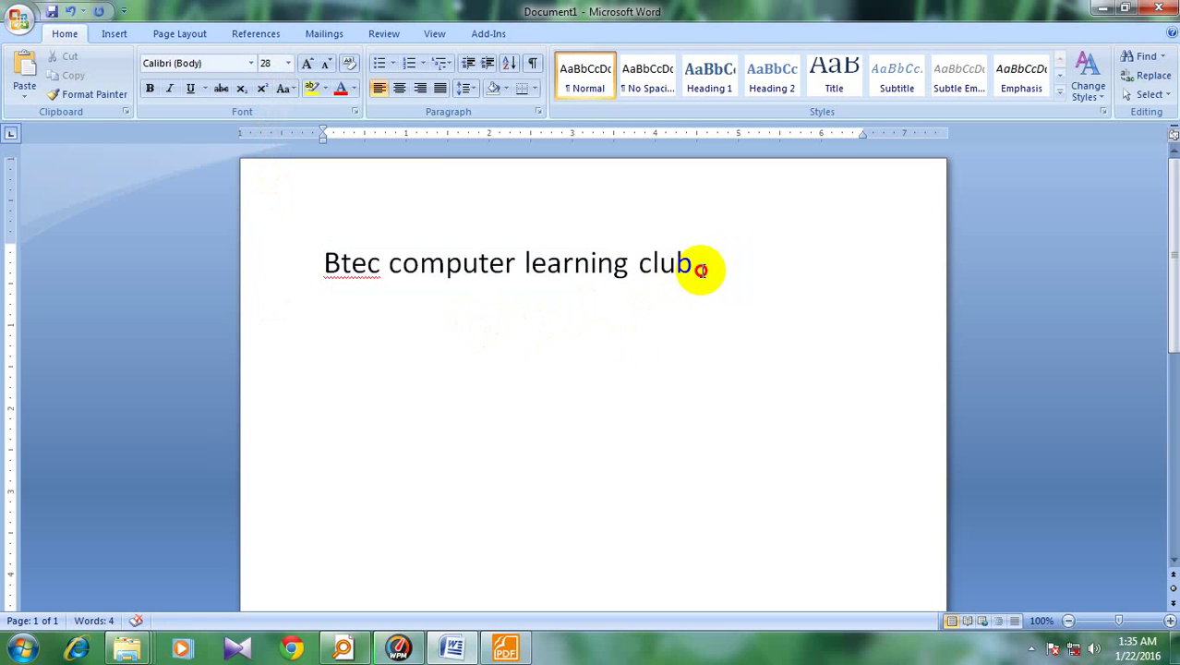
Reselect the line and use Grow/Shrink Font to go to 36, 48, then back to 28
left_click_drag(700, 269, 350, 271)
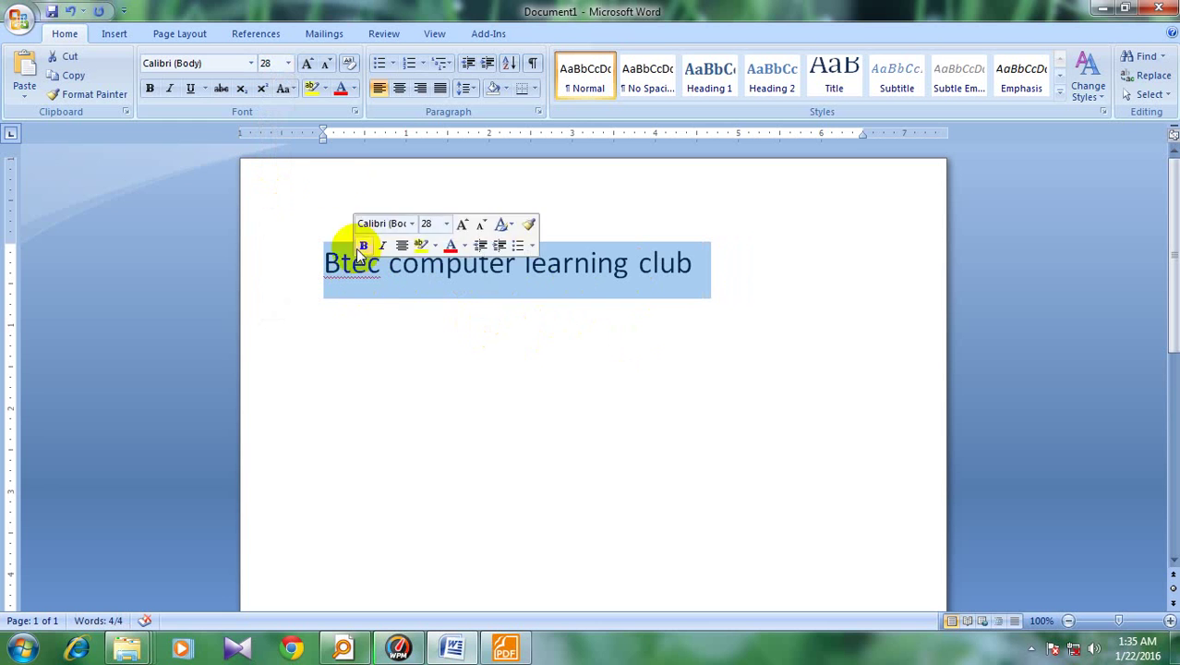
left_click(309, 66)
left_click(309, 67)
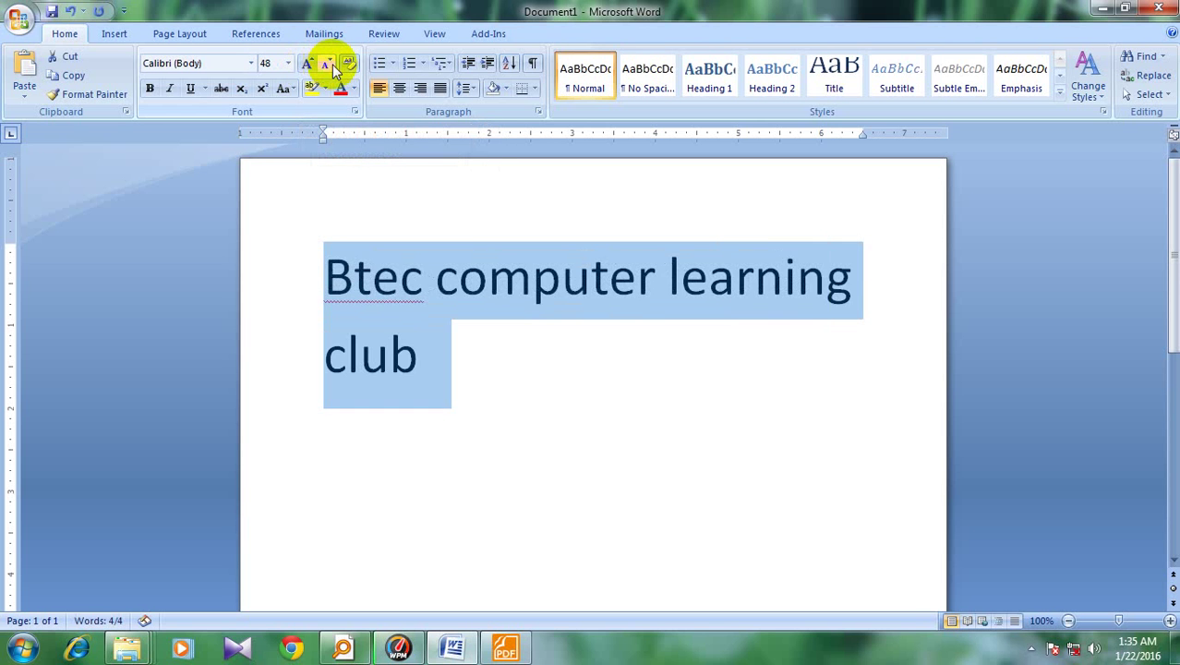
left_click(327, 65)
left_click(328, 64)
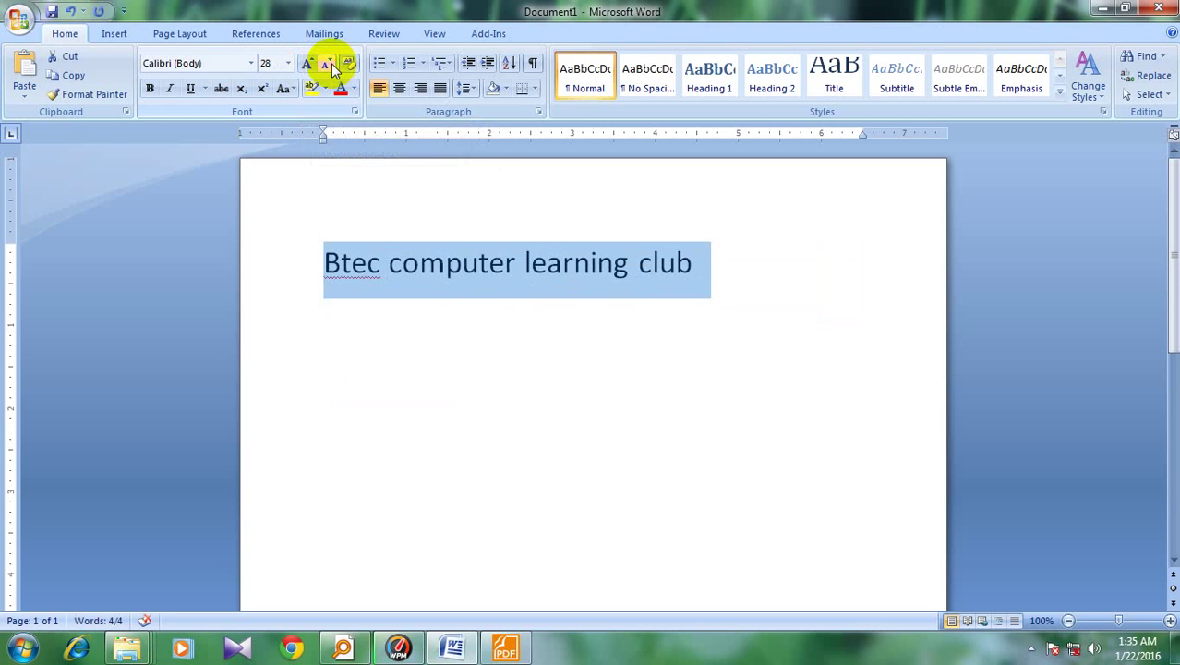
left_click(679, 310)
Bring the lecture sheet PDF forward, scroll through its font examples table, then minimize it
mouse_move(505, 648)
left_click(600, 536)
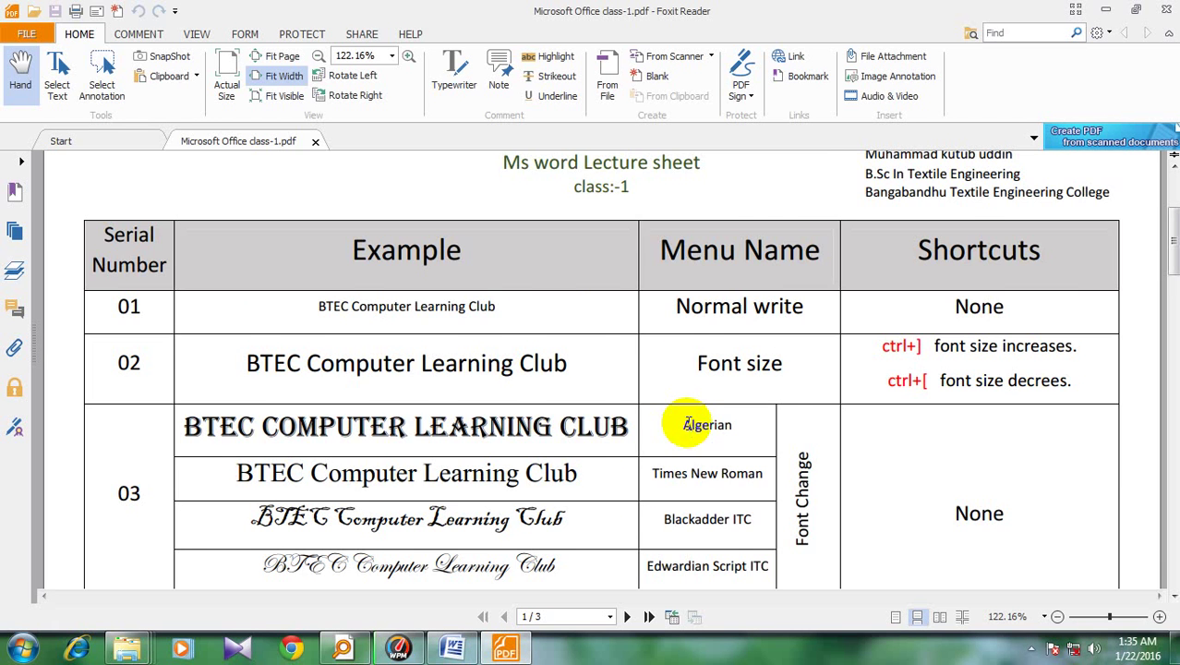
scroll(574, 401, "down", 1)
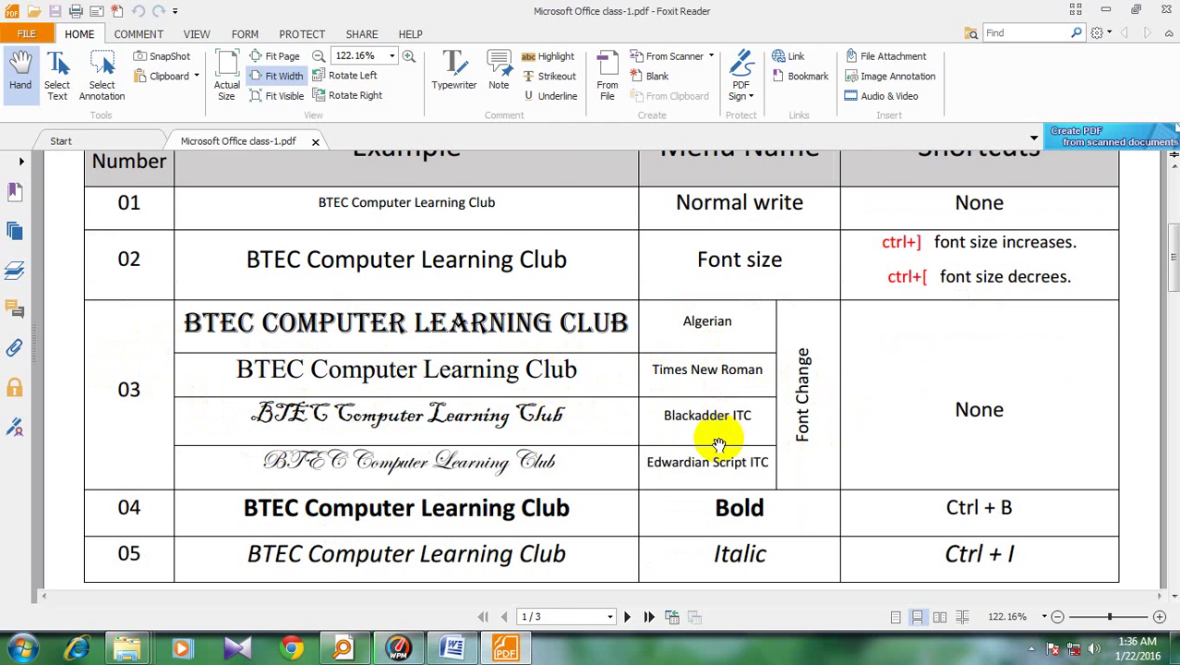
scroll(720, 447, "down", 2)
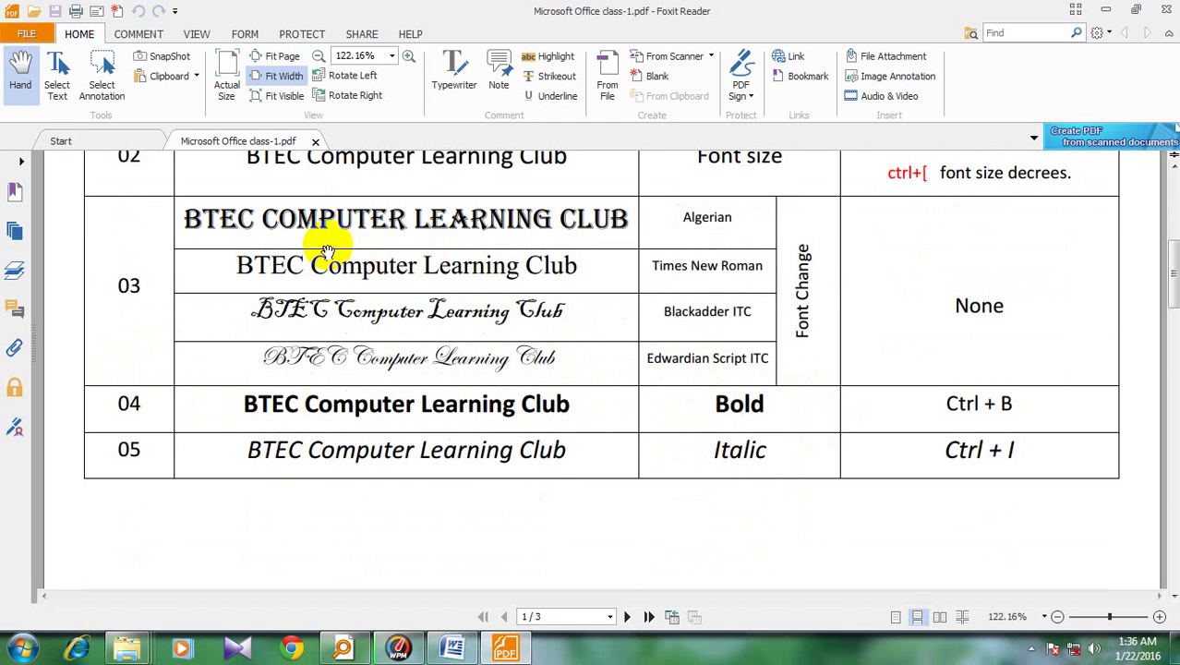
scroll(335, 251, "up", 2)
scroll(335, 250, "down", 2)
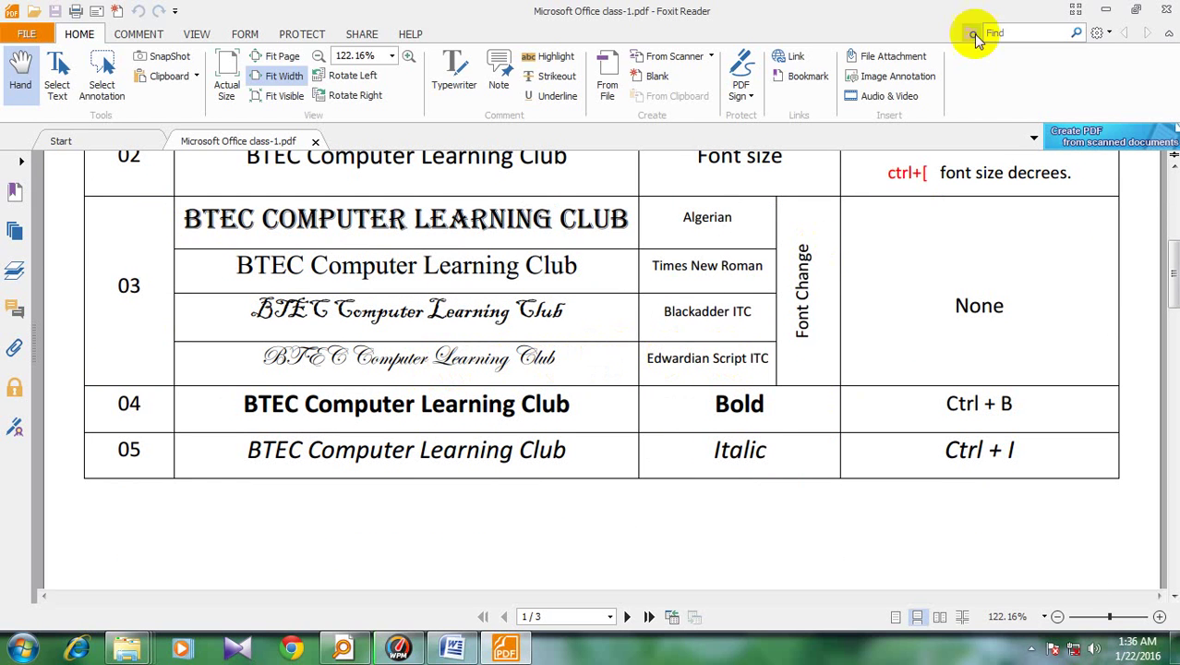
left_click(1105, 11)
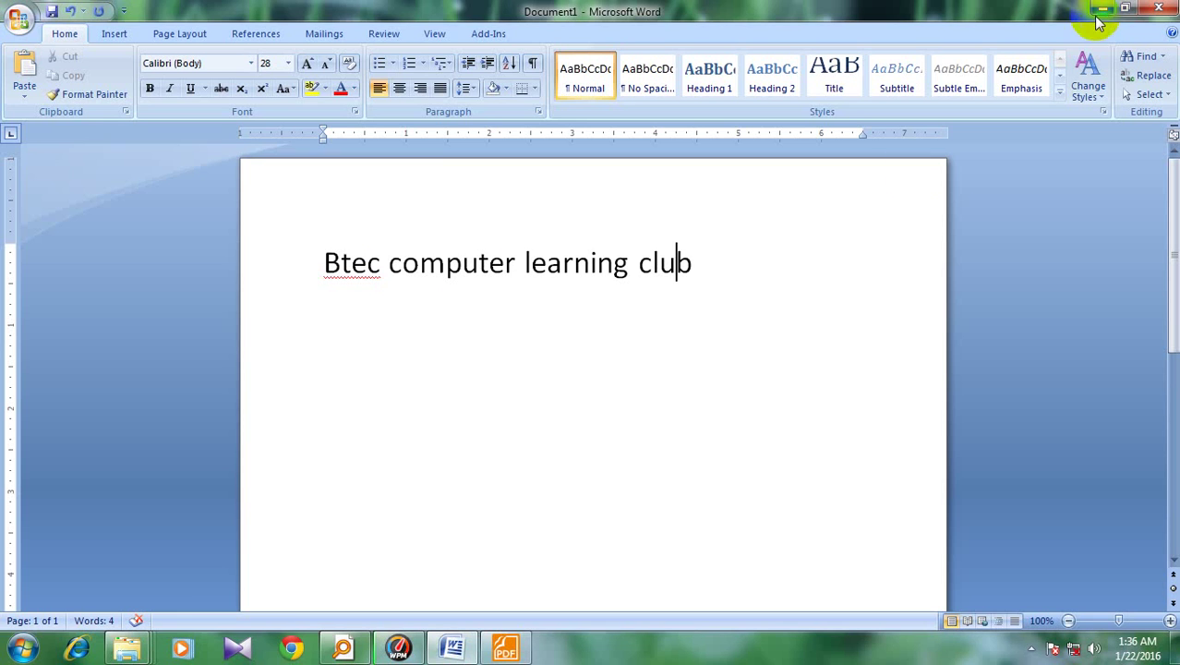
Select the title line and try the Arial, Arial Black, then Arabic Typesetting fonts
left_click(717, 268)
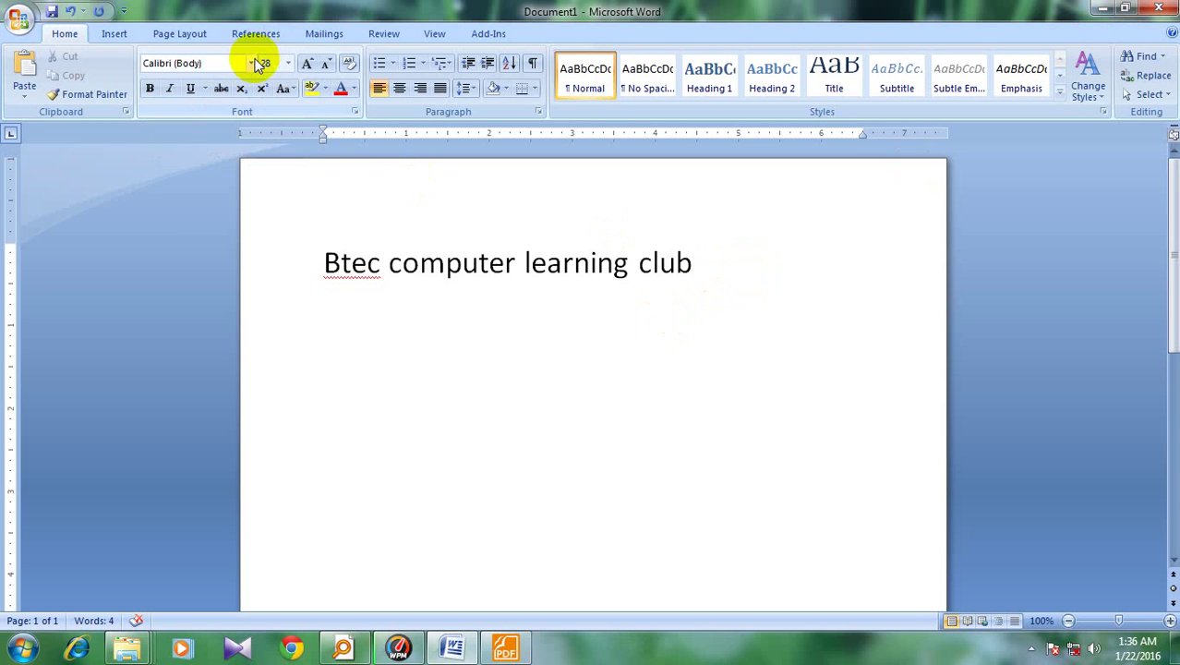
left_click_drag(713, 264, 334, 256)
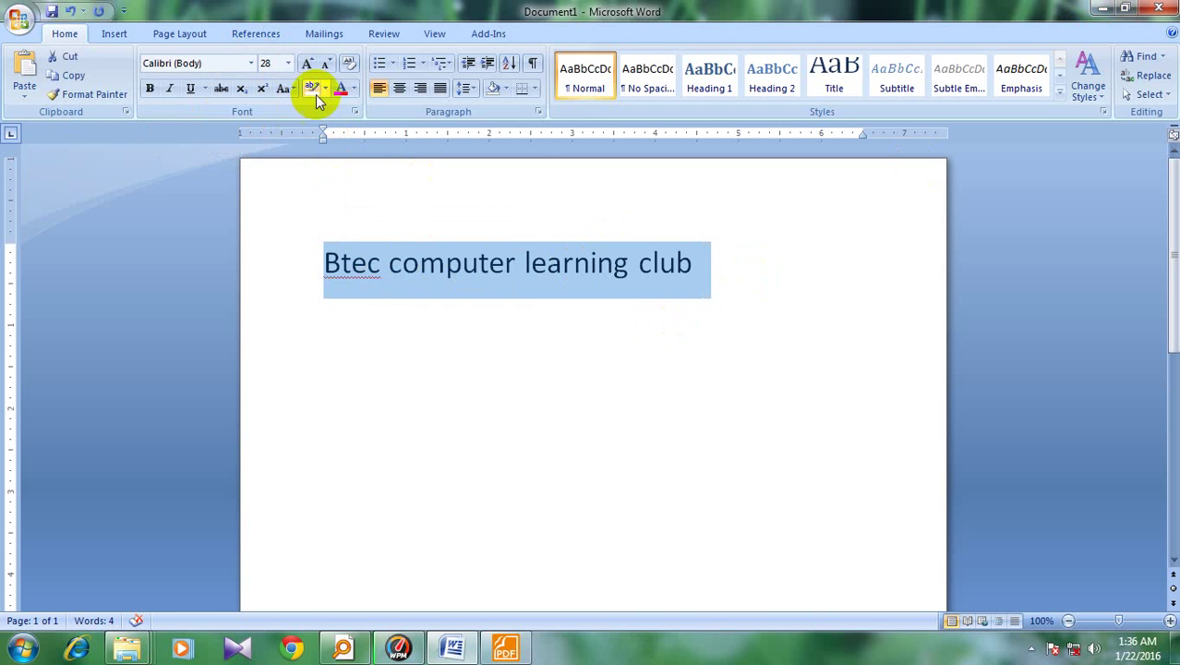
left_click(251, 63)
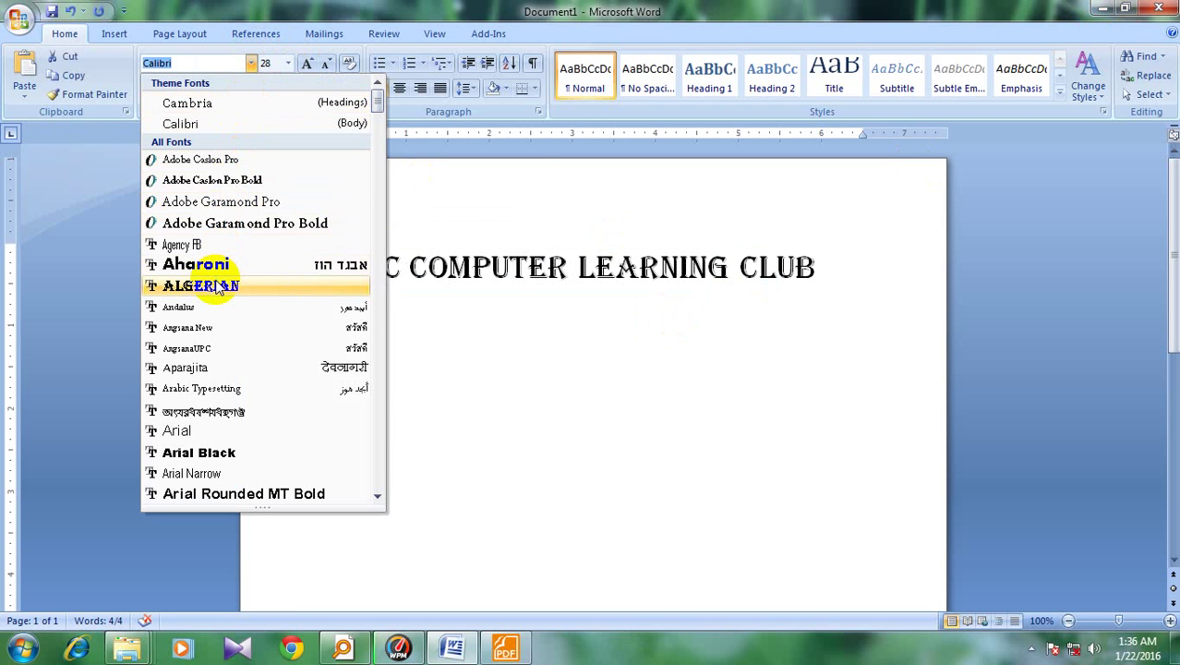
left_click(189, 432)
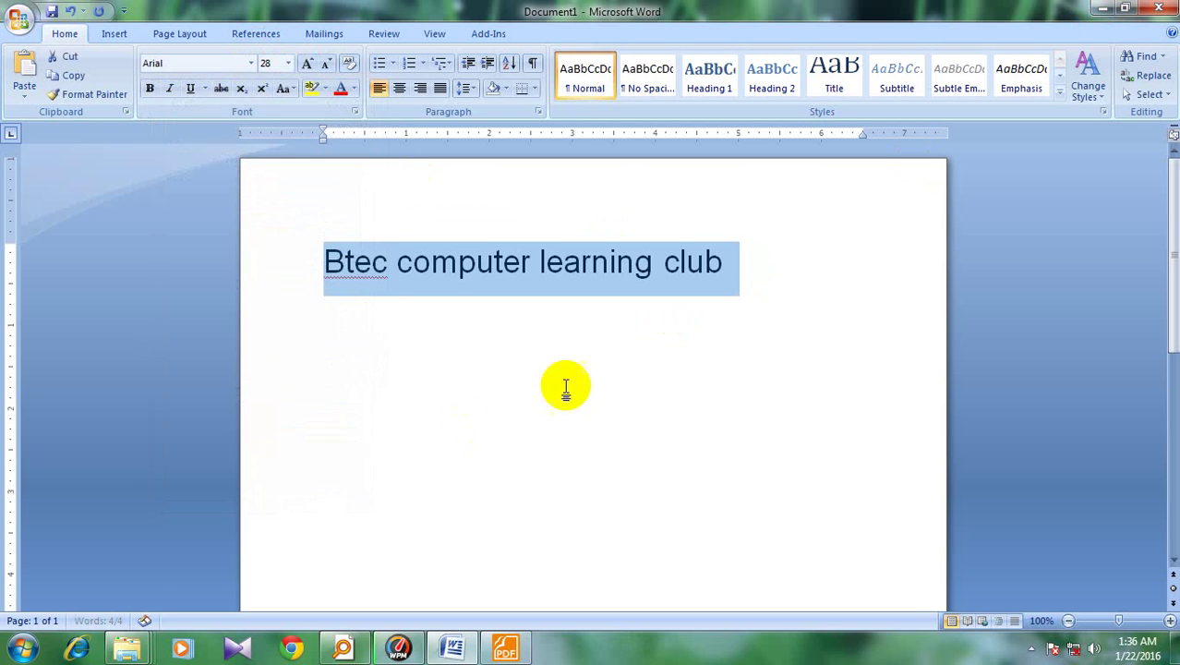
left_click(250, 65)
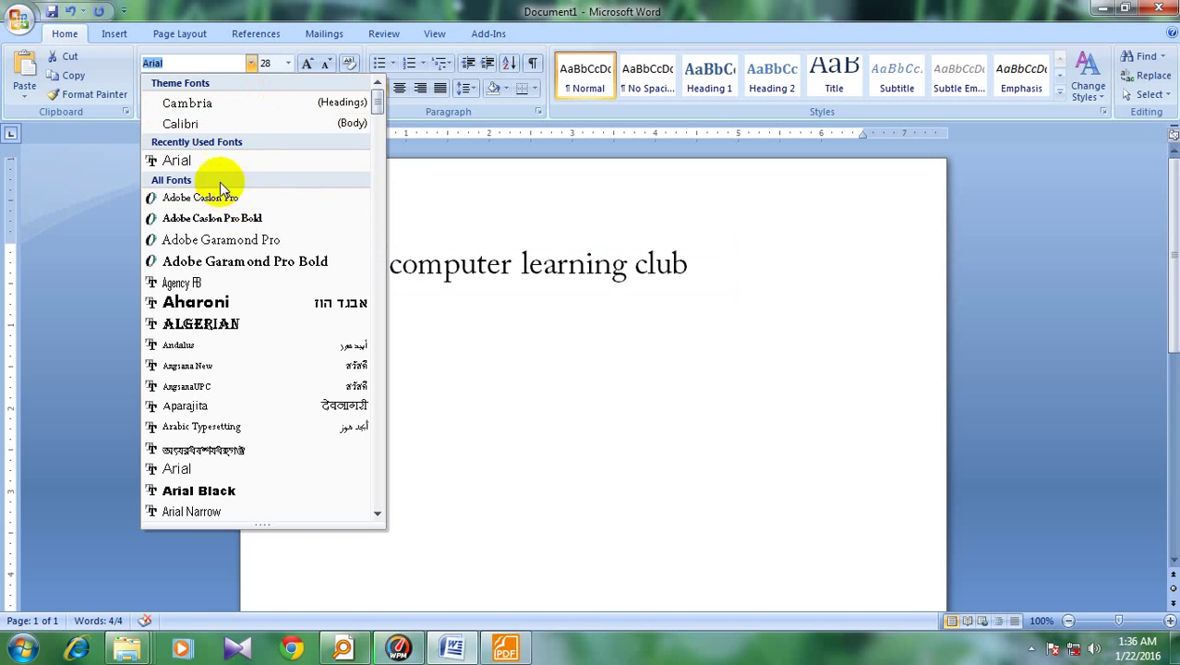
left_click(214, 494)
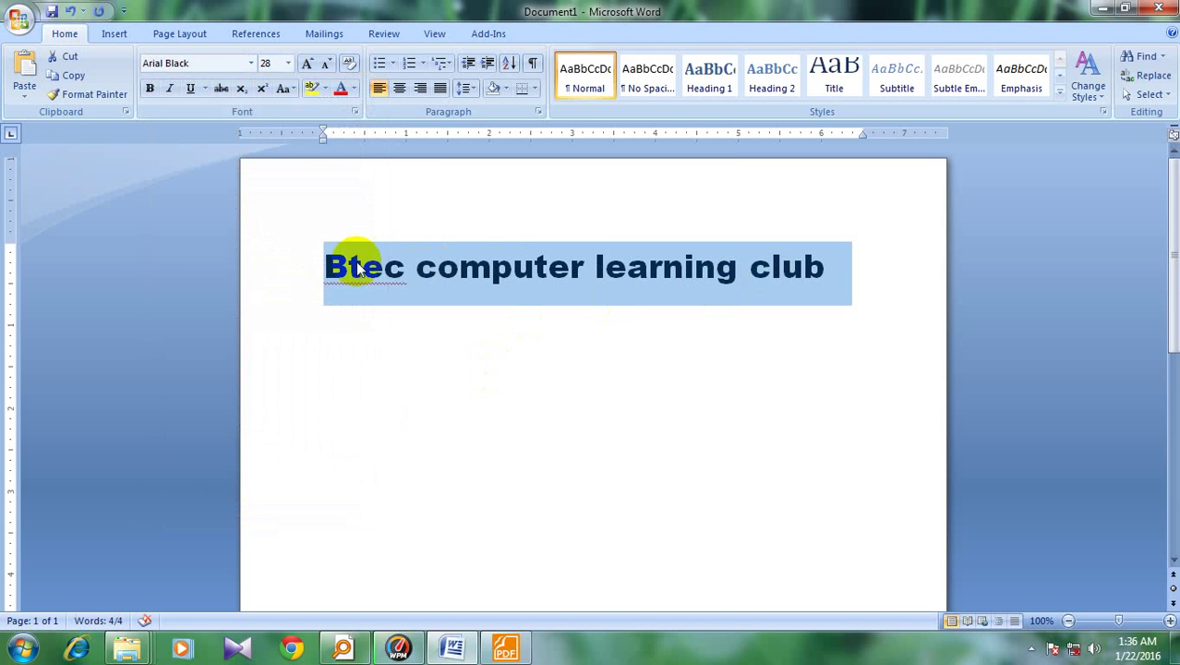
left_click(250, 64)
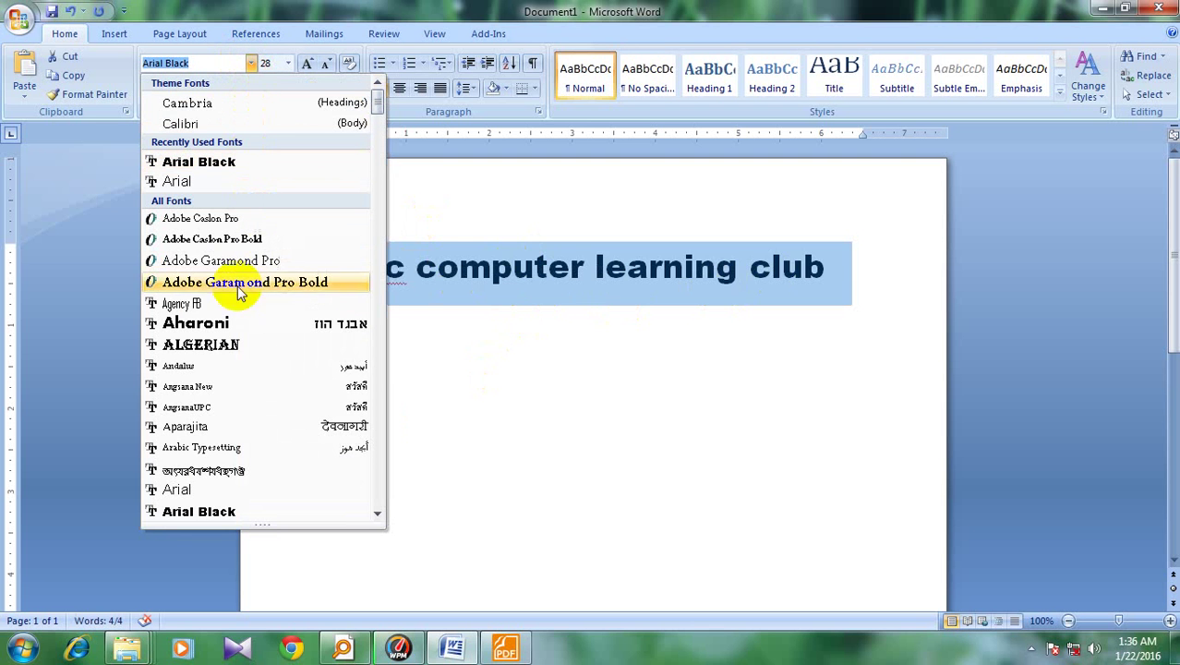
left_click(223, 449)
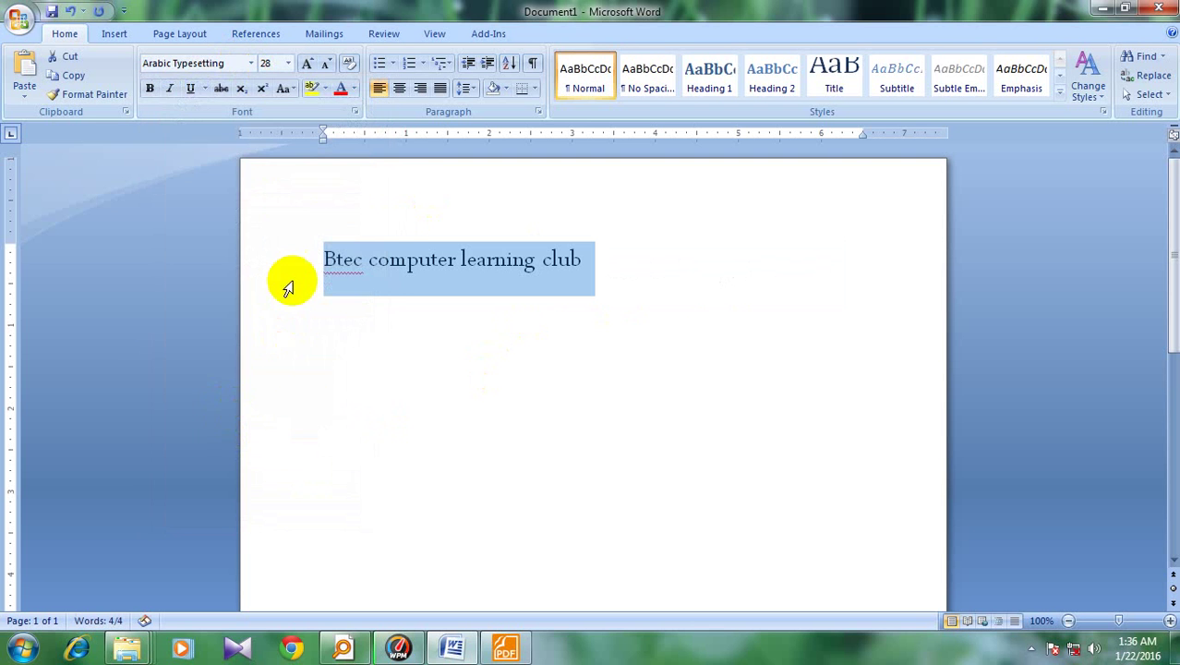
Scroll the font list and set the title in Times New Roman
left_click(248, 68)
scroll(241, 396, "down", 12)
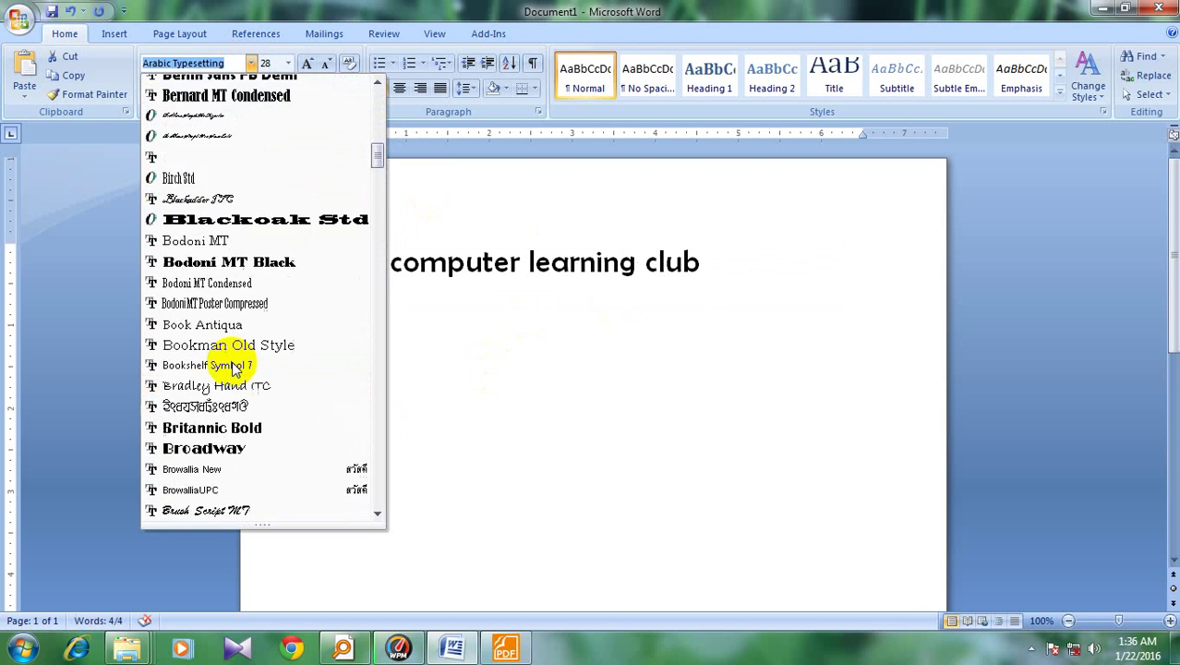
scroll(233, 364, "down", 20)
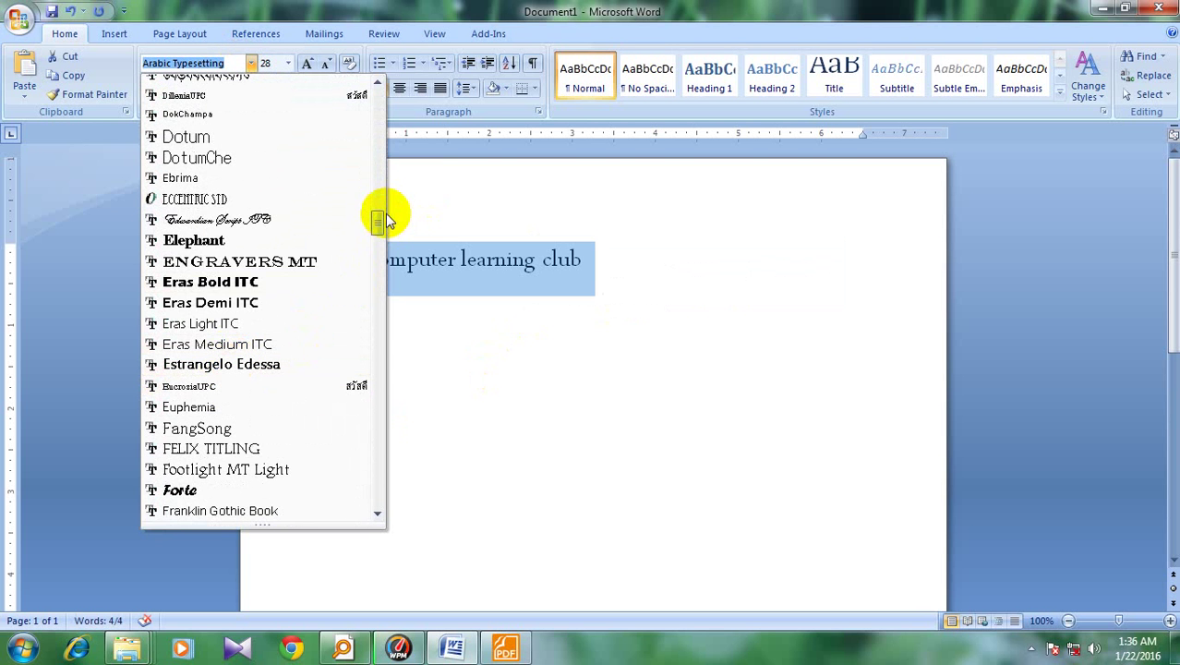
left_click_drag(381, 220, 376, 466)
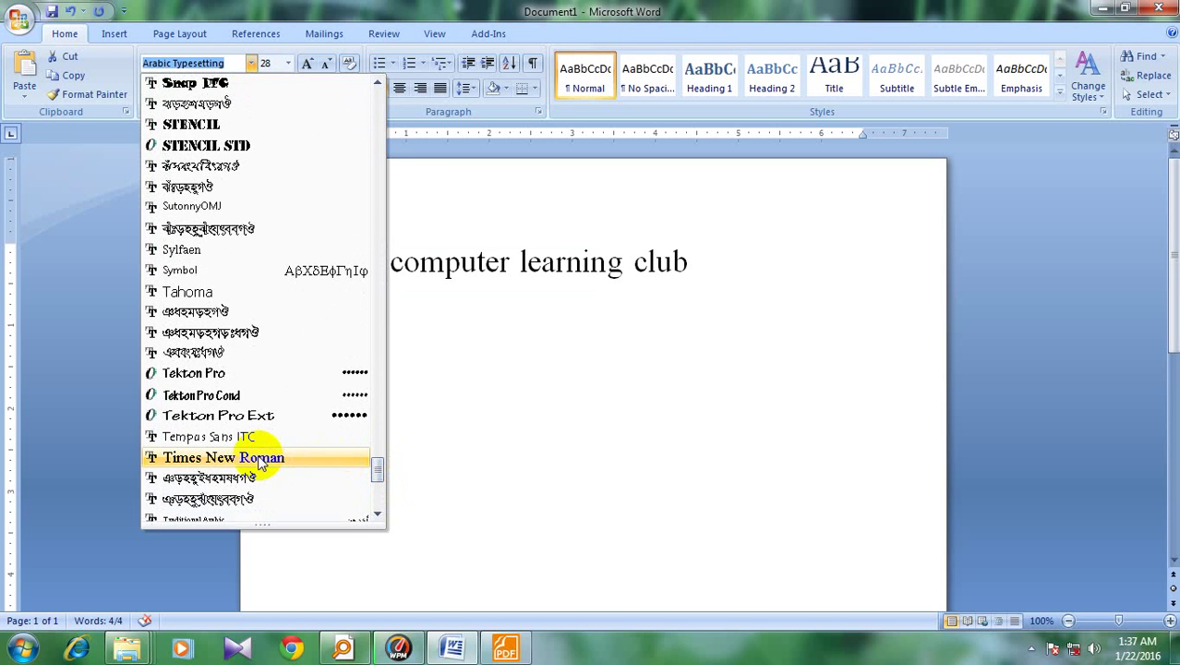
left_click(201, 459)
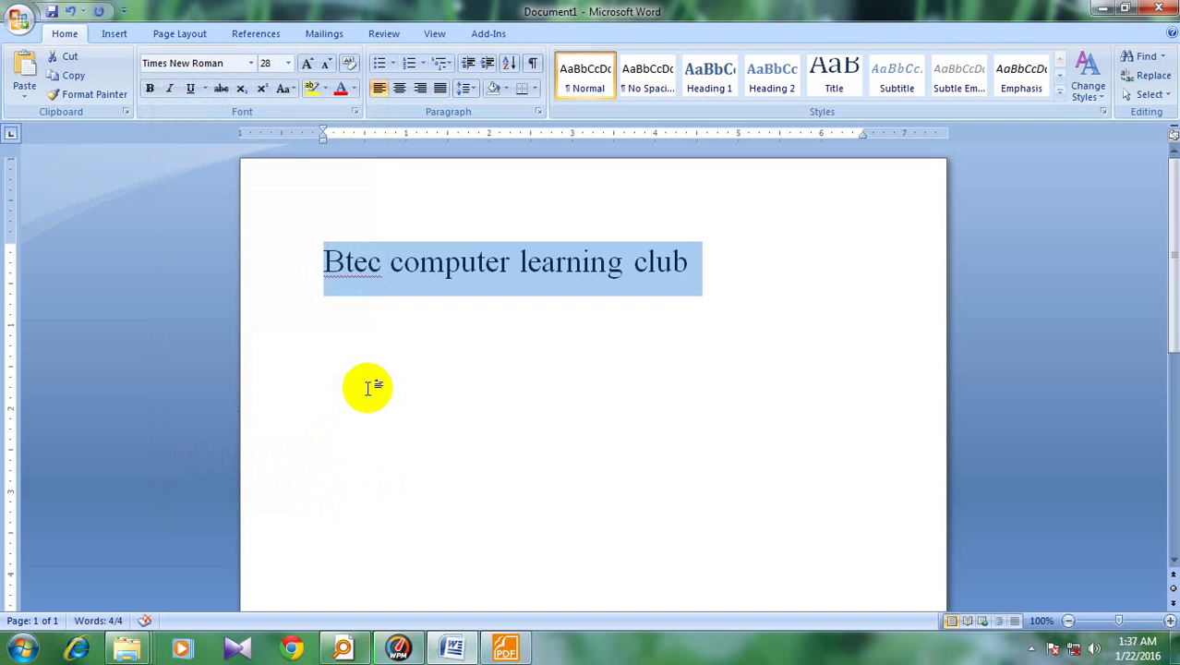
left_click(725, 258)
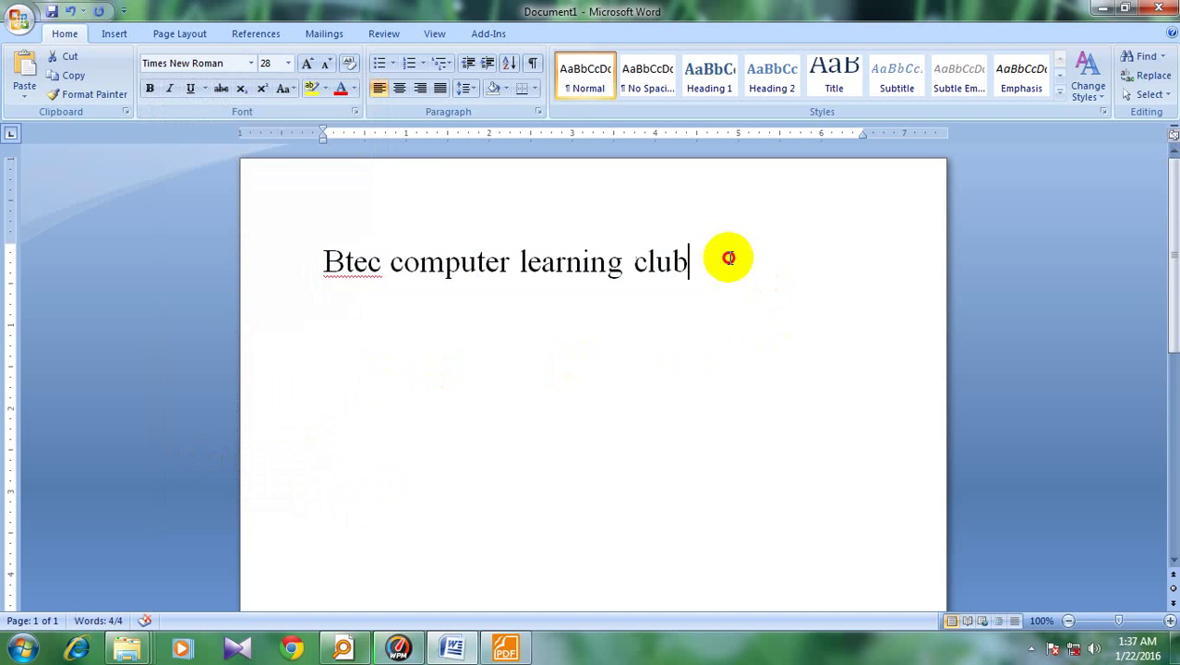
left_click_drag(320, 261, 670, 284)
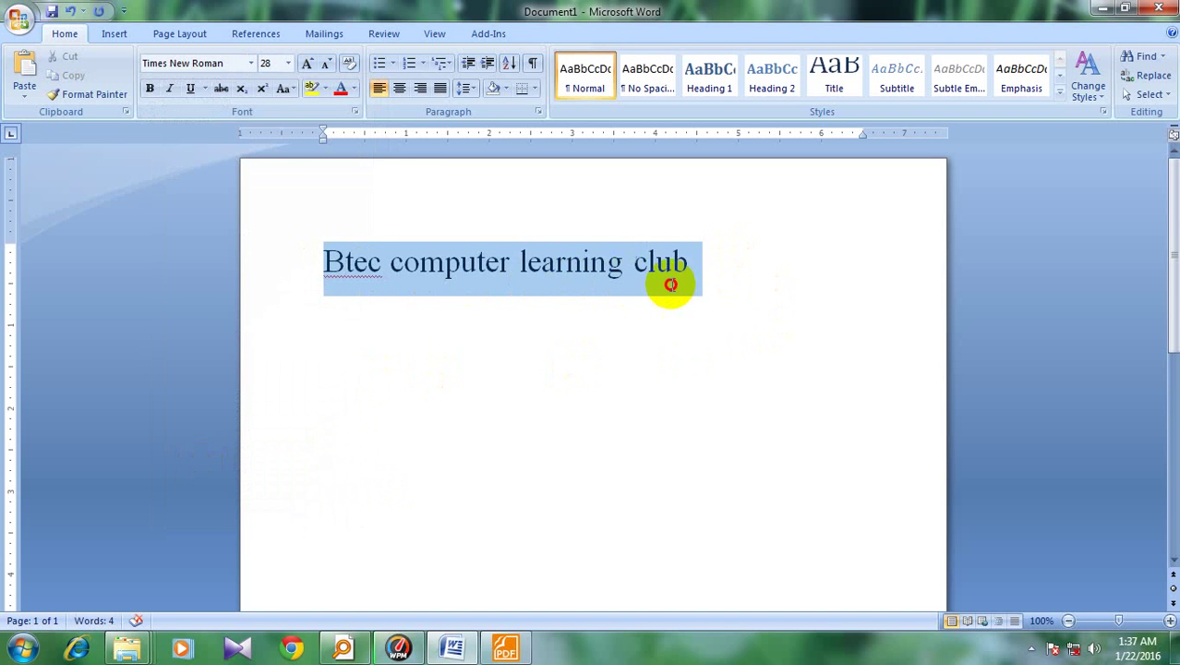
left_click(717, 288)
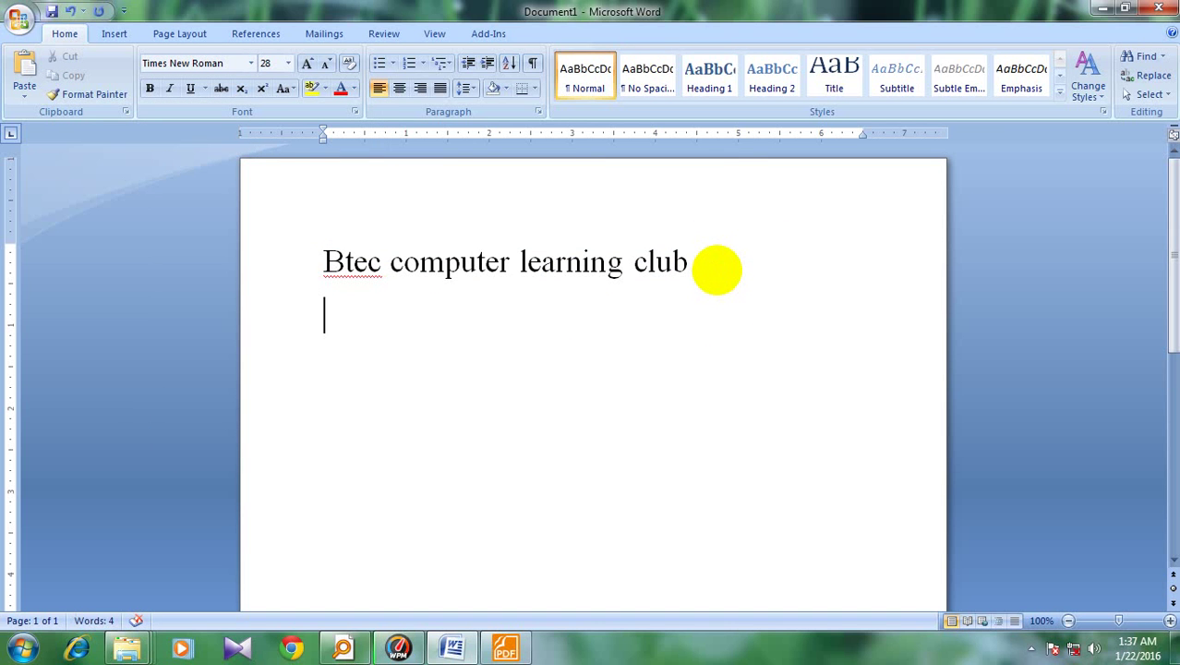
type("btex")
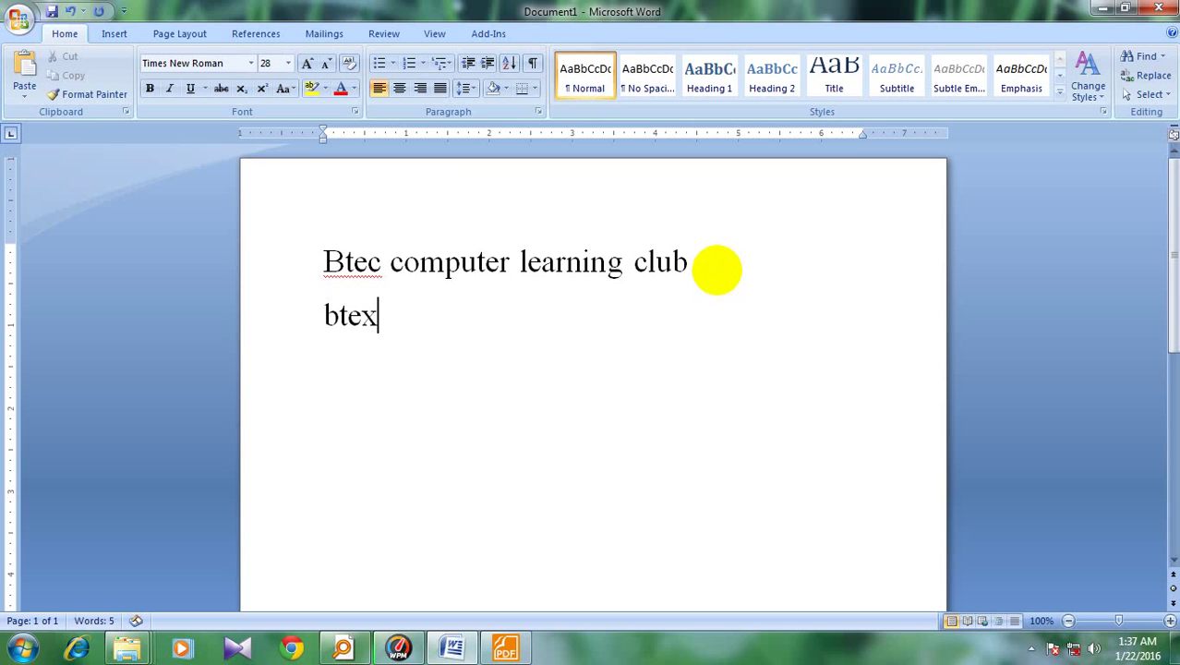
key("BackSpace")
type("c")
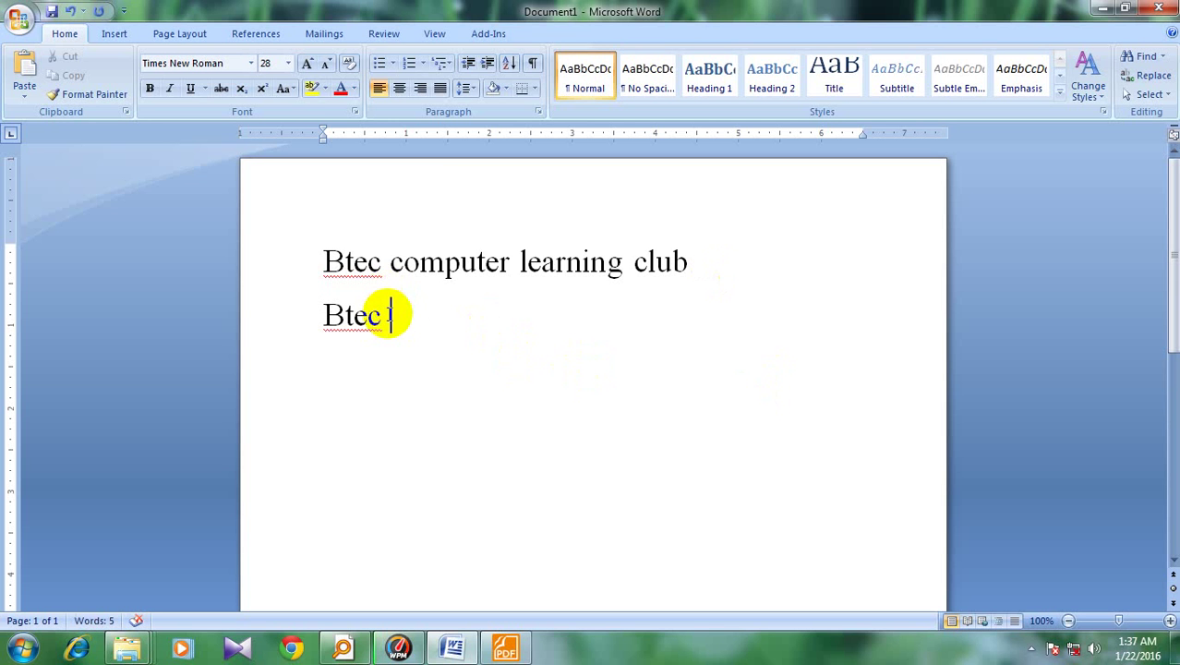
mouse_move(373, 316)
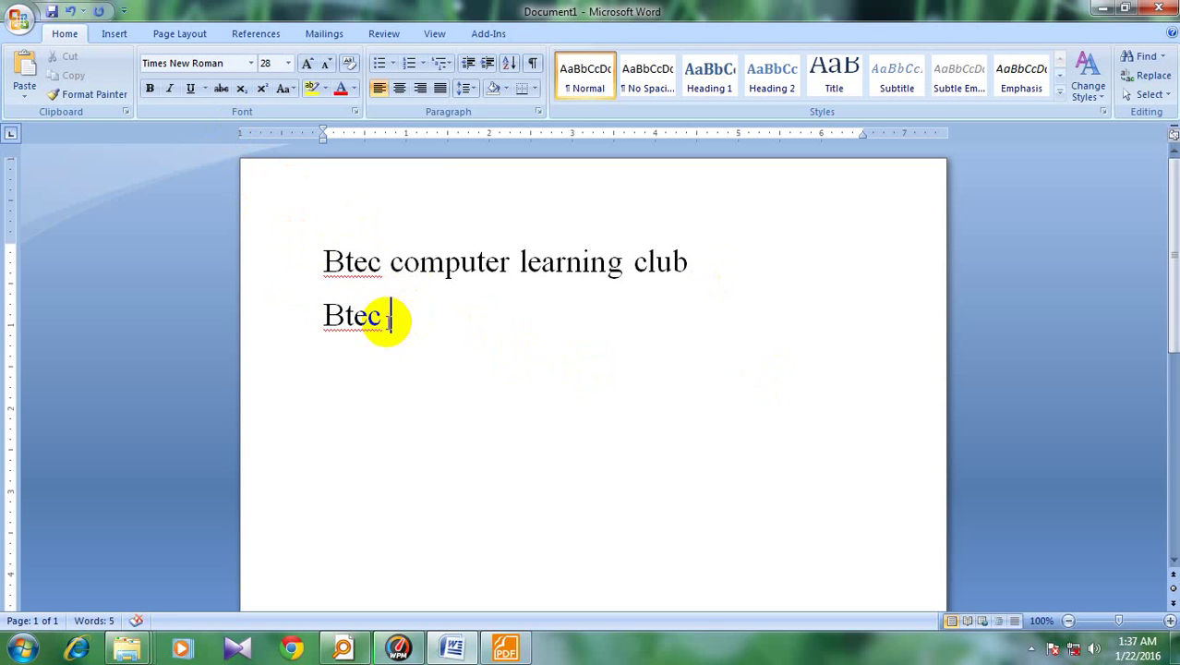
left_click_drag(392, 316, 314, 315)
key("BackSpace")
key("BackSpace")
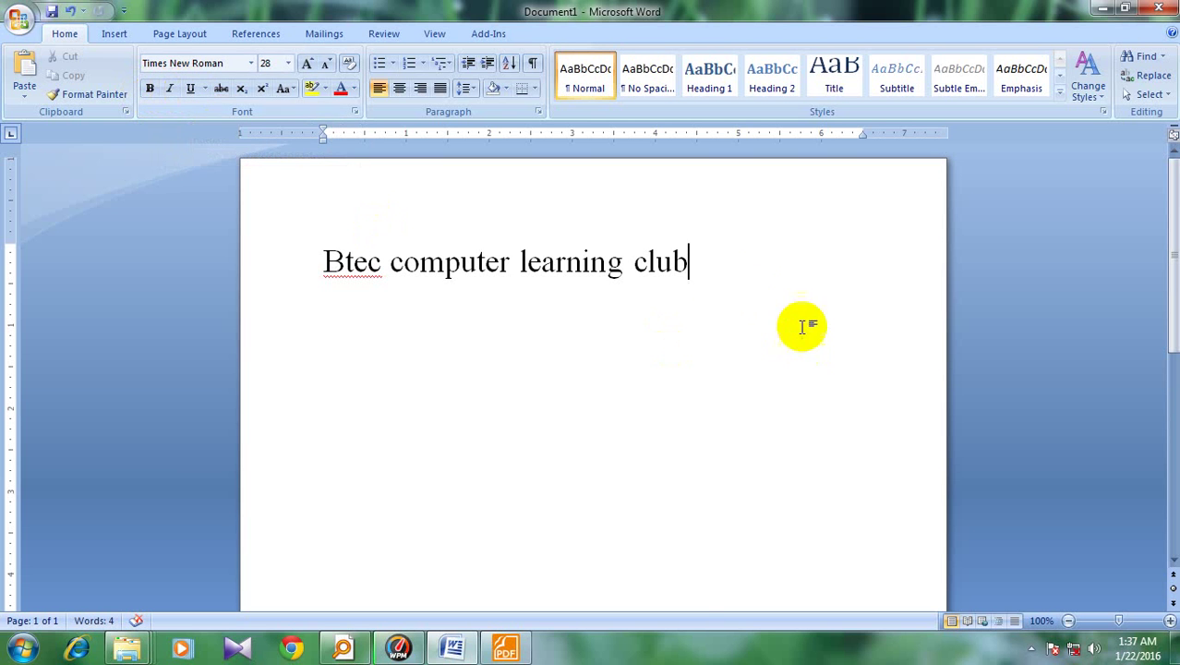
Select the title and toggle Bold, Italic and Underline on it
left_click_drag(711, 267, 334, 272)
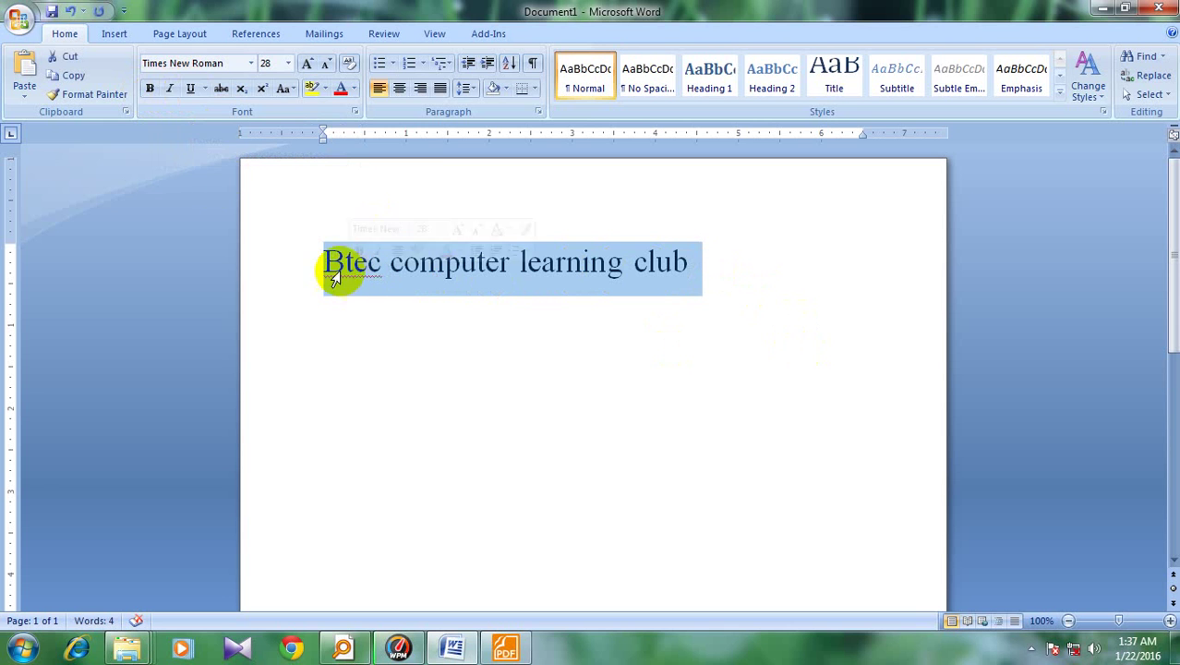
left_click(150, 88)
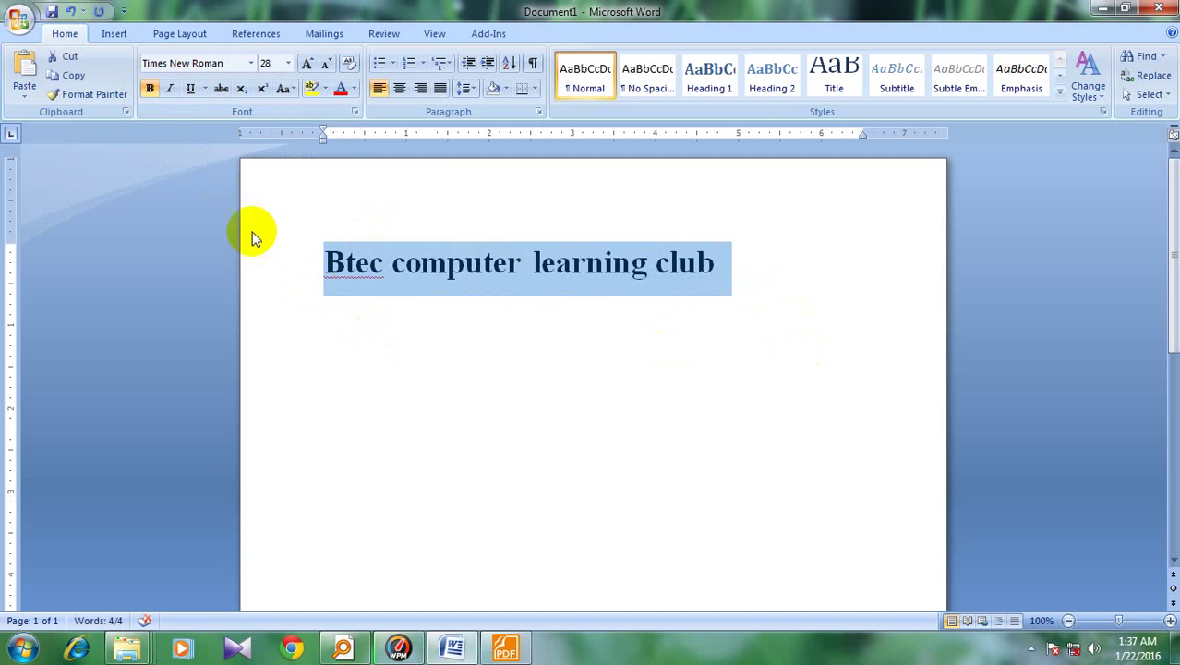
left_click(169, 90)
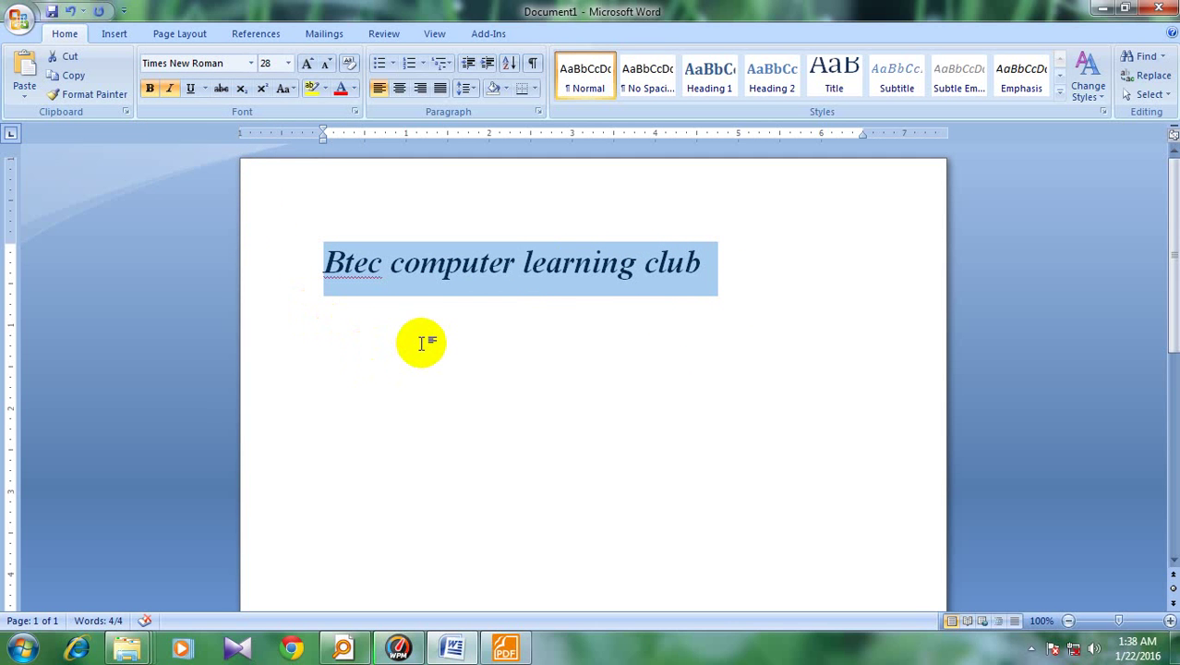
left_click(190, 88)
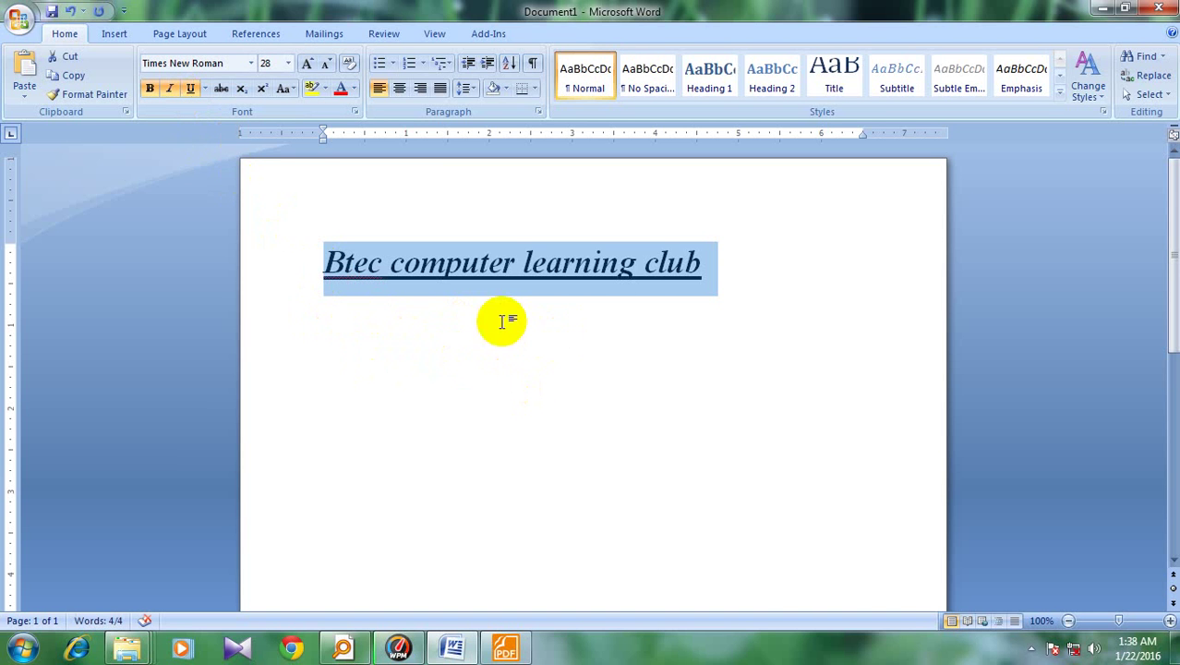
left_click(717, 351)
Reselect the title and remove its underline, italic and bold
left_click(706, 263)
left_click_drag(707, 263, 324, 261)
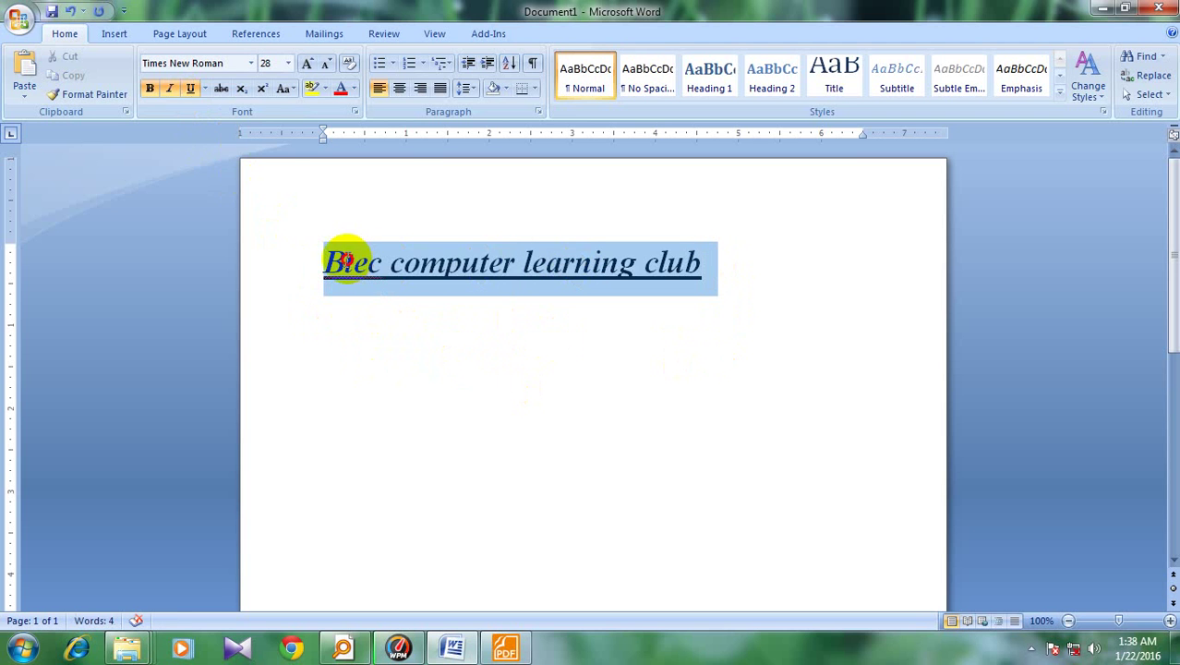
left_click(189, 88)
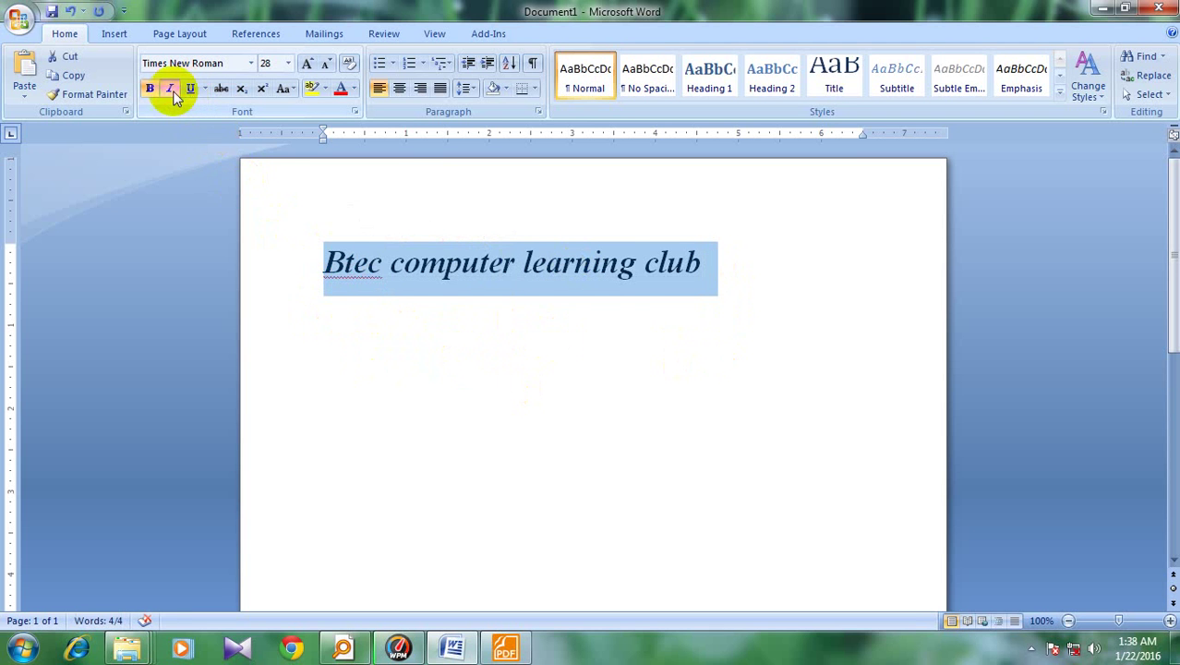
left_click(169, 89)
left_click(149, 89)
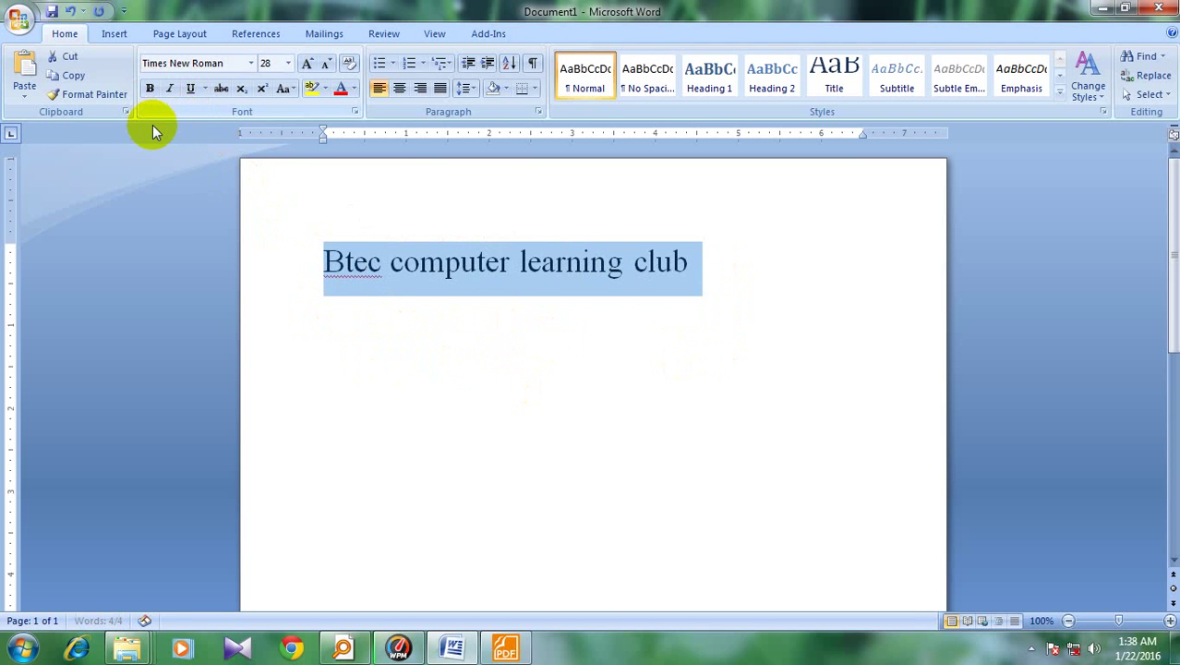
Apply strikethrough to the title, check the result, then remove the strikethrough
left_click(221, 93)
left_click(401, 307)
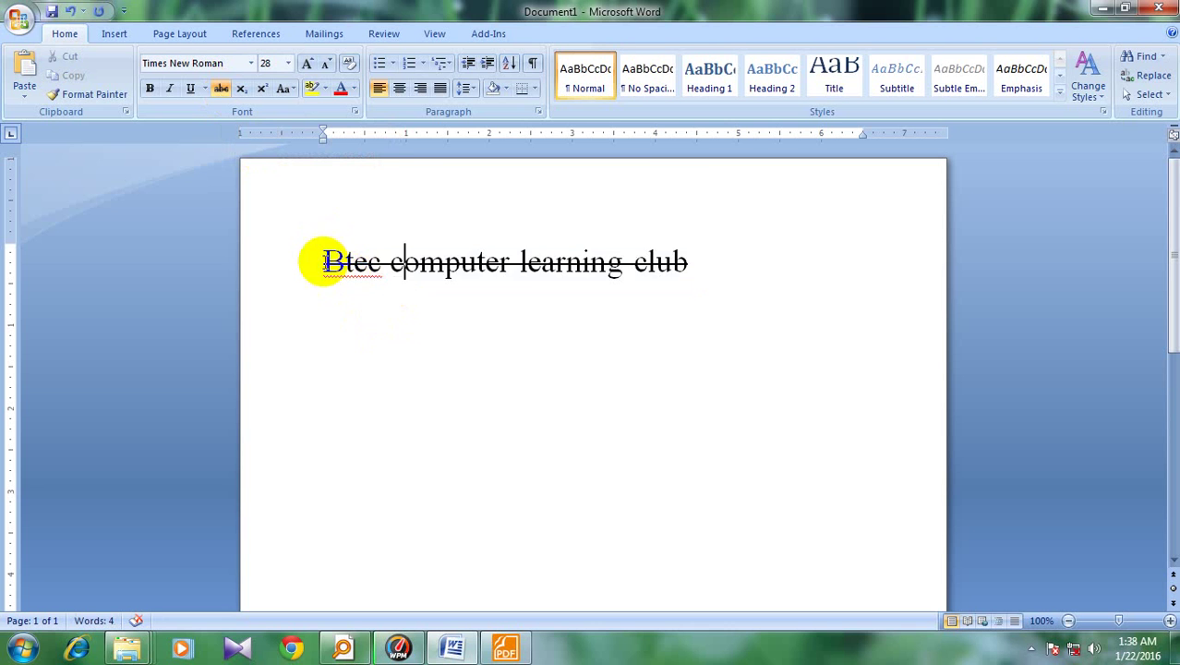
left_click_drag(319, 261, 720, 277)
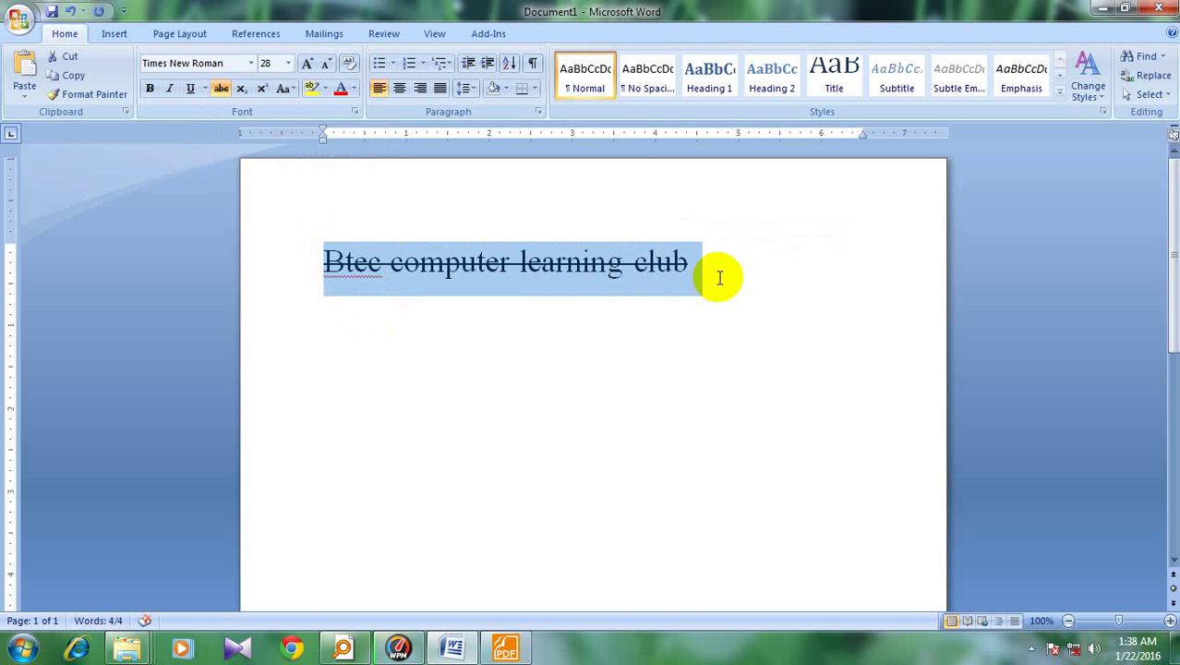
left_click(721, 276)
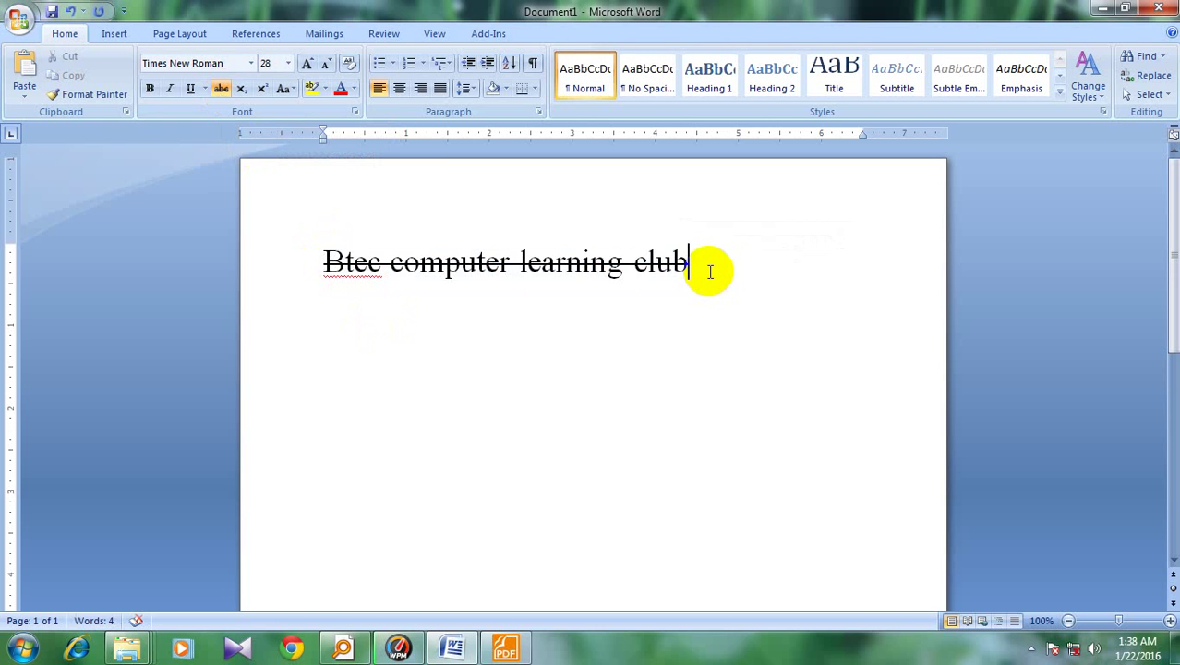
left_click_drag(707, 271, 367, 242)
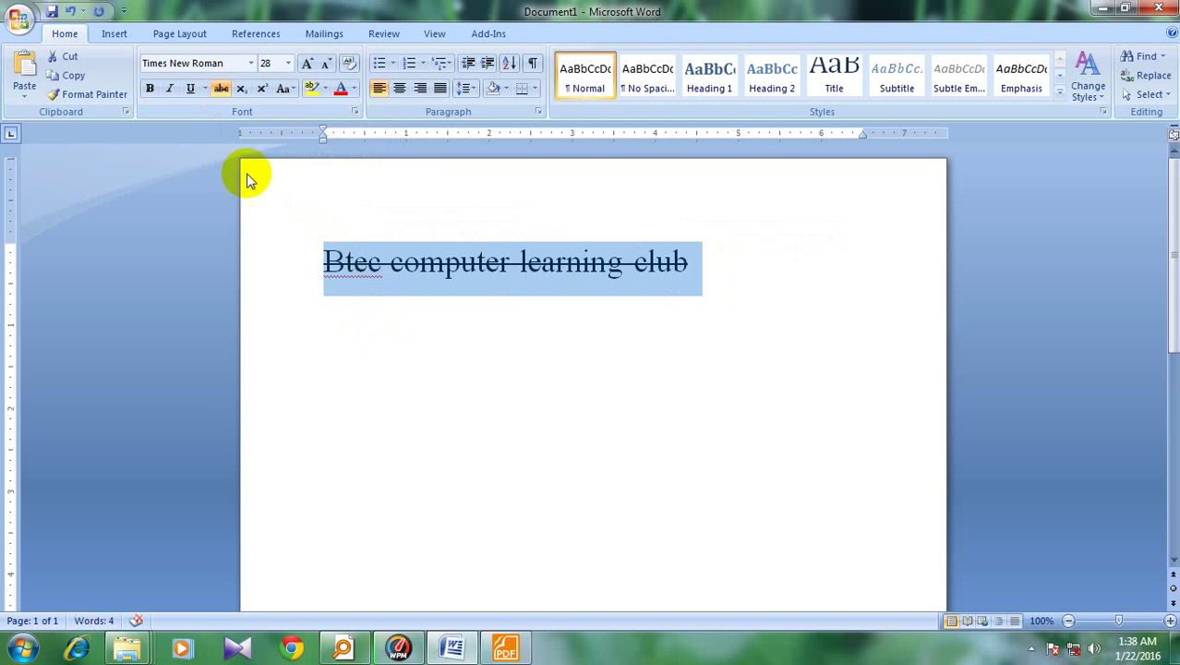
left_click(221, 88)
left_click(469, 316)
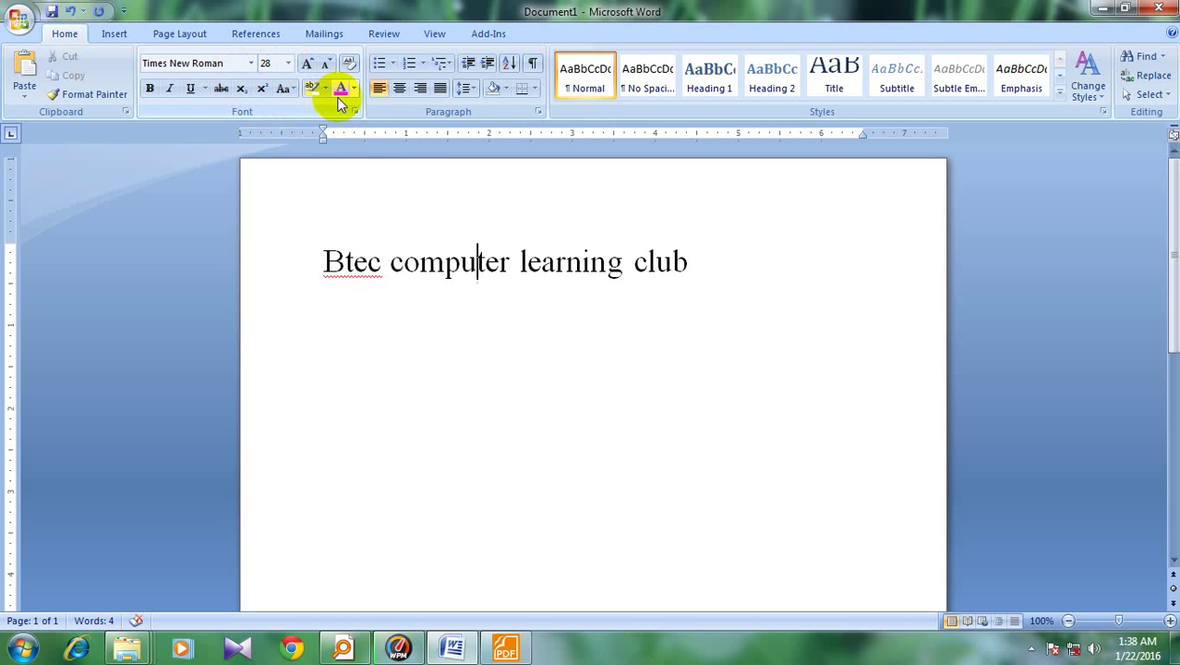
Select the title and try Dark Red, then Purple, as its font colour
left_click_drag(323, 260, 674, 260)
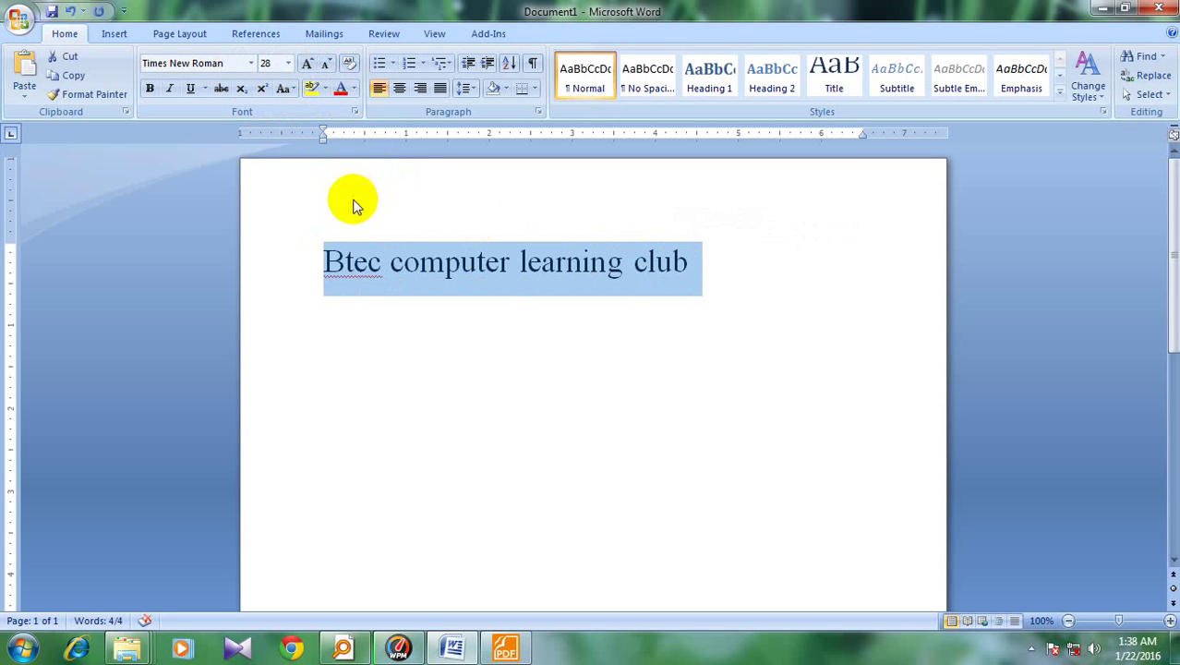
left_click(352, 91)
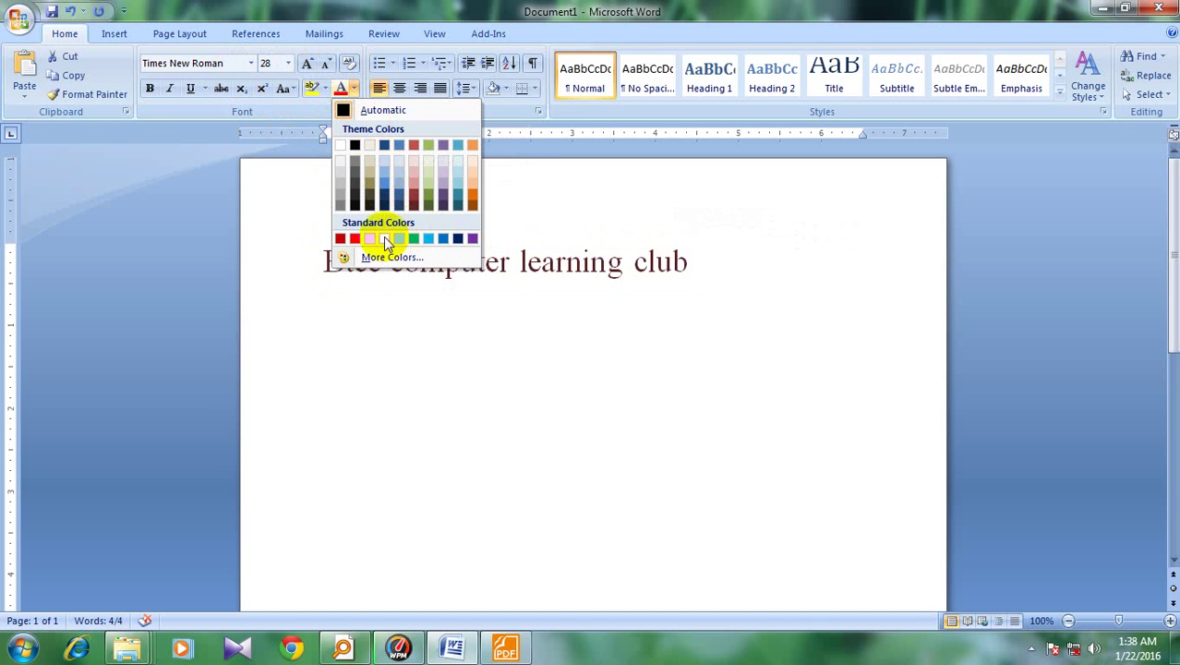
left_click(356, 239)
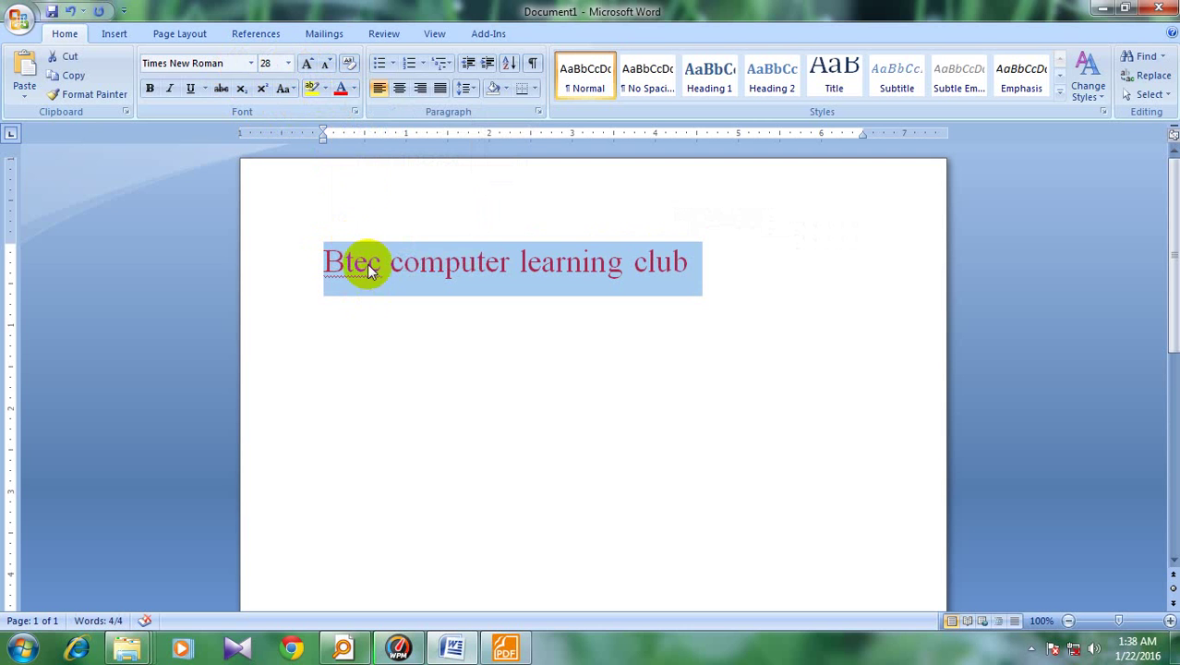
left_click(354, 90)
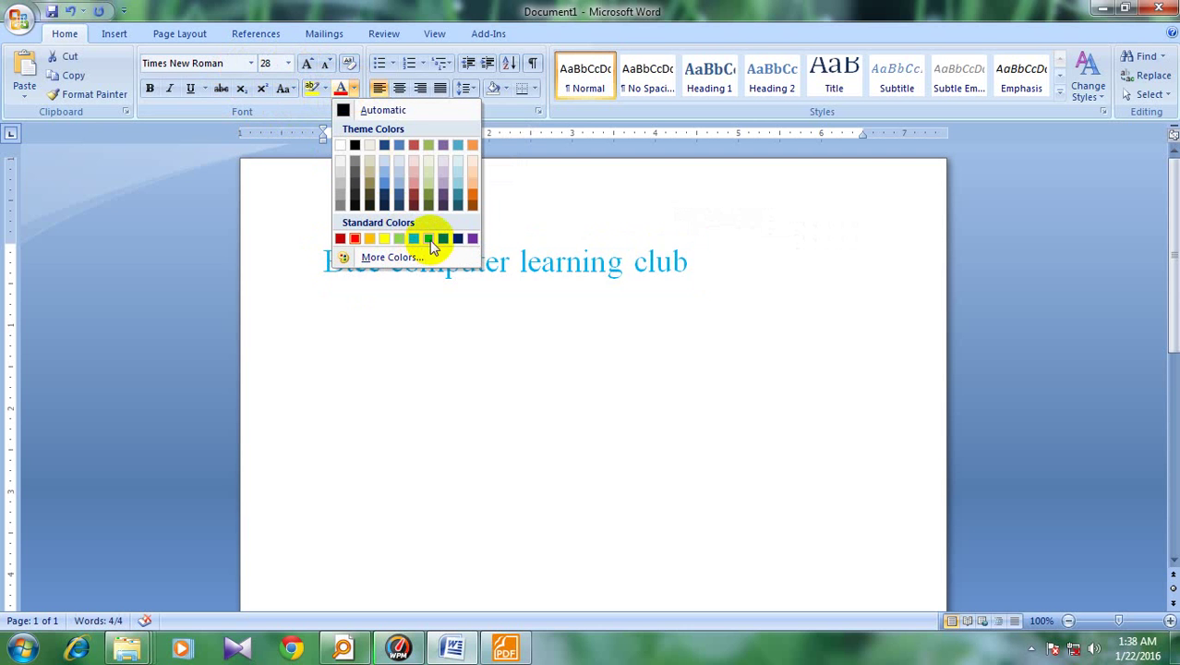
left_click(471, 239)
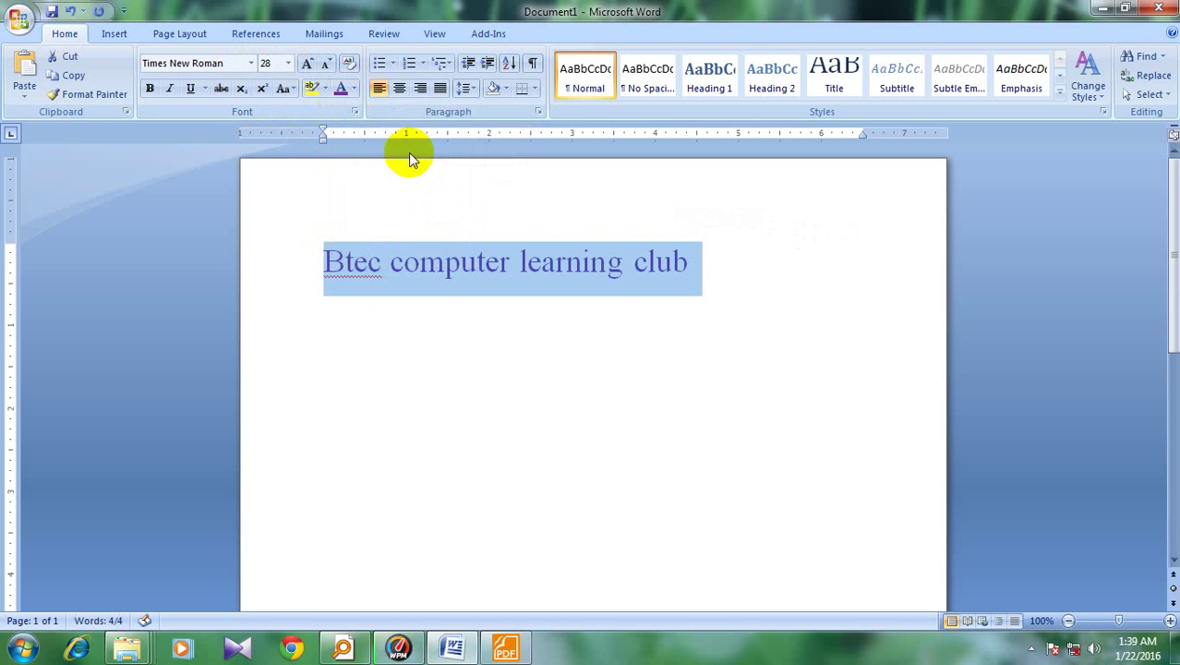
Use More Colors' Custom picker (HSL model) to give the title a custom blue shade
left_click(354, 89)
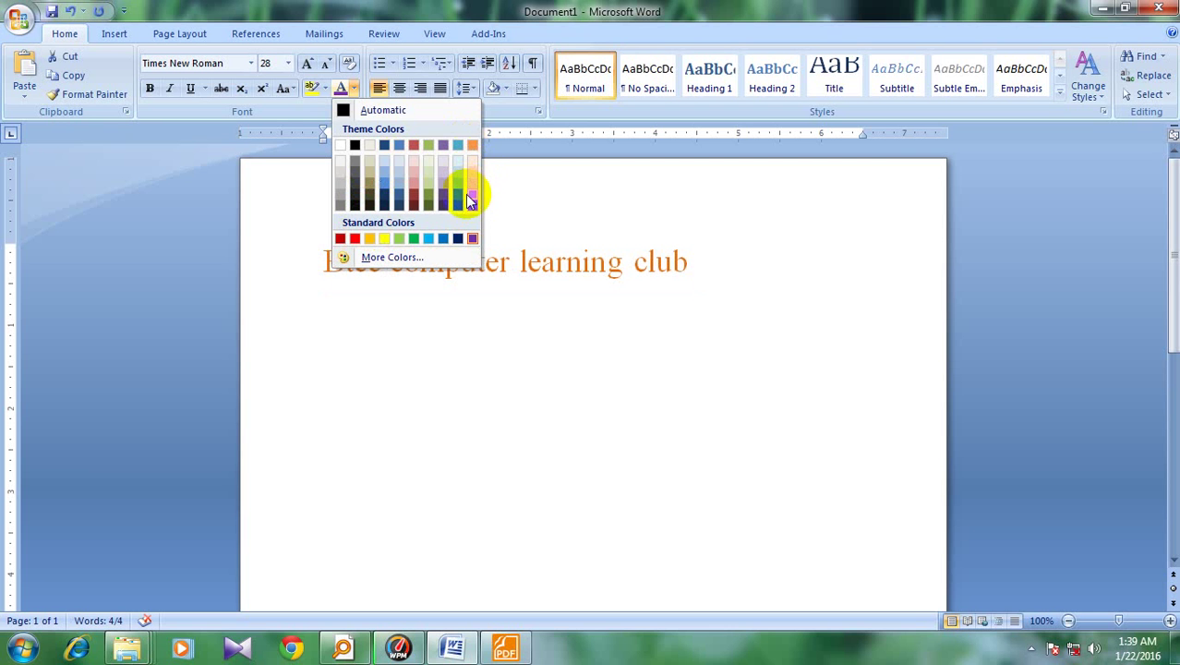
left_click(367, 263)
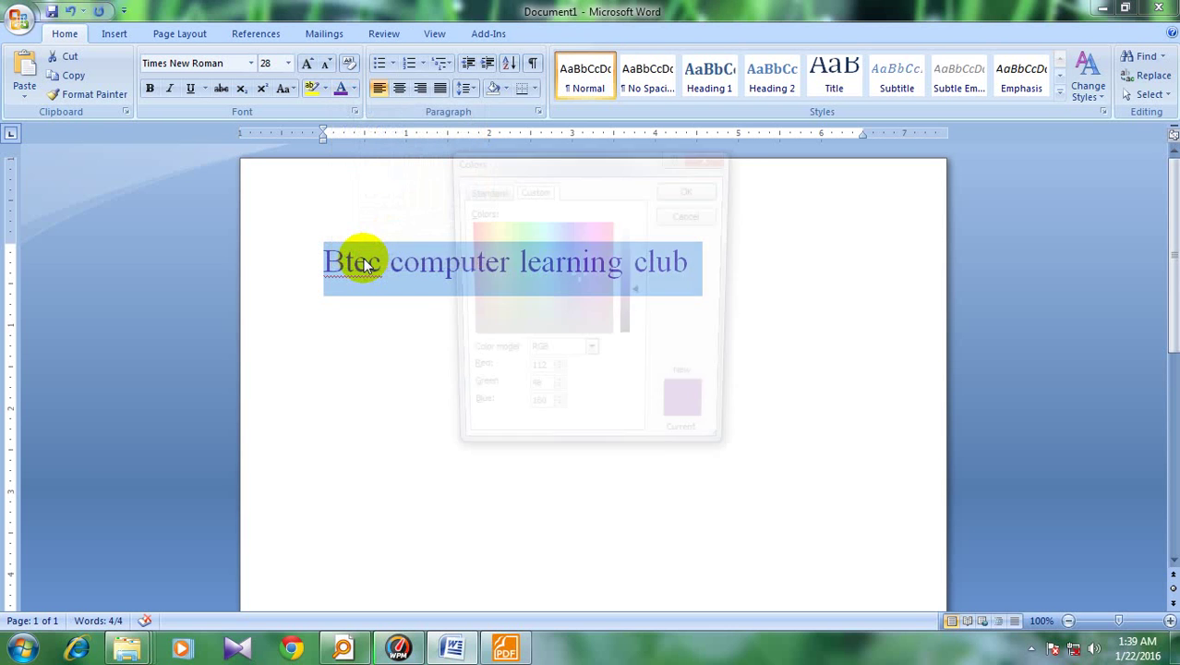
left_click_drag(566, 165, 938, 164)
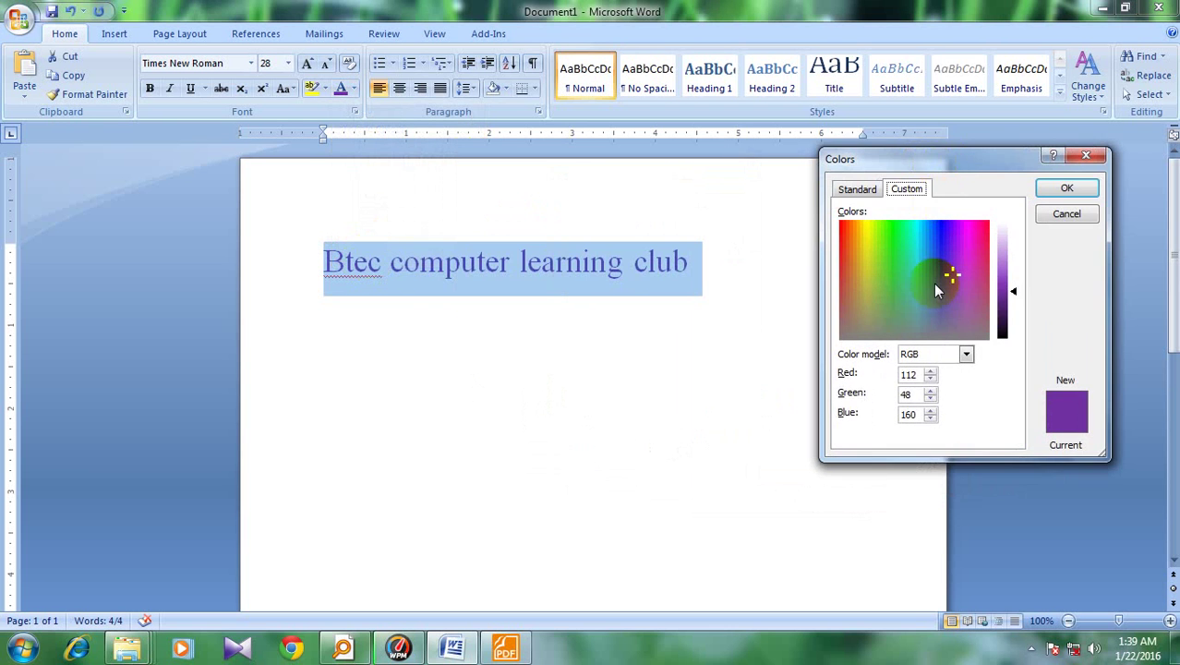
left_click_drag(933, 282, 869, 245)
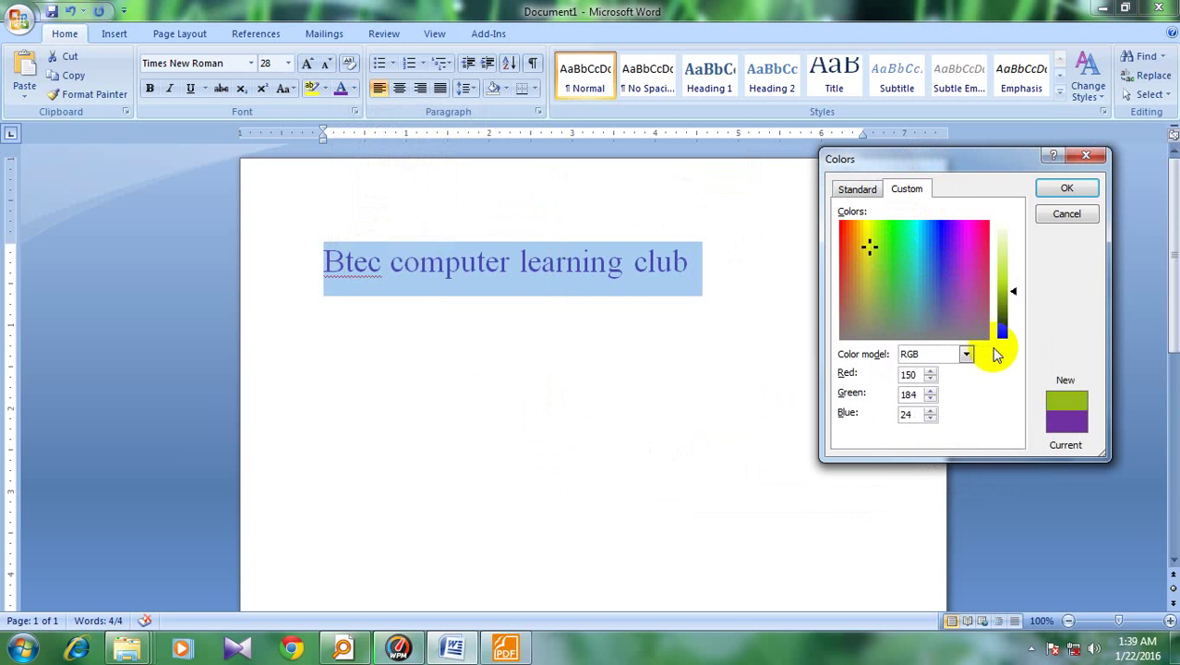
left_click(965, 357)
left_click(937, 381)
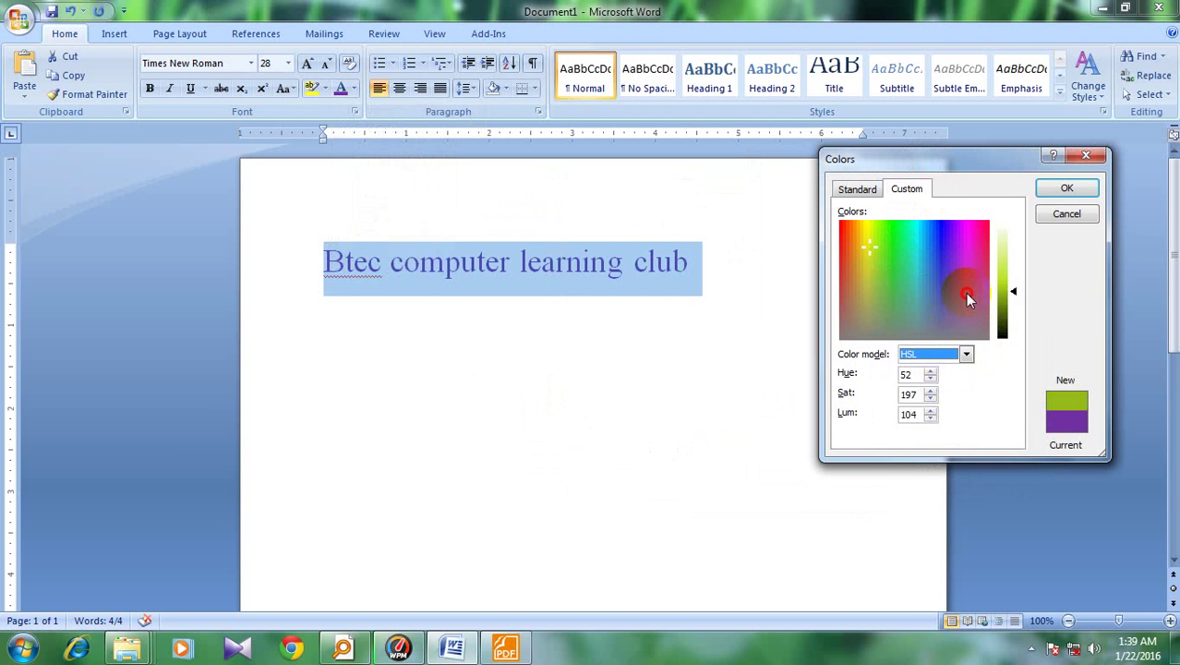
left_click_drag(965, 290, 927, 232)
left_click(1066, 187)
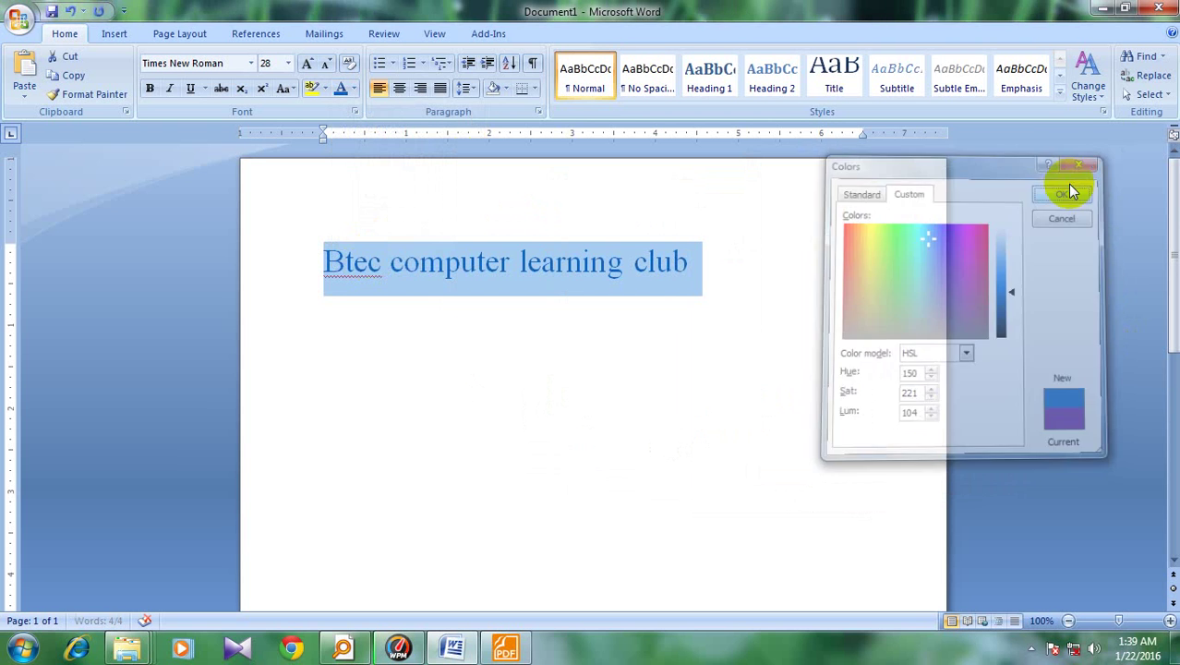
left_click(709, 264)
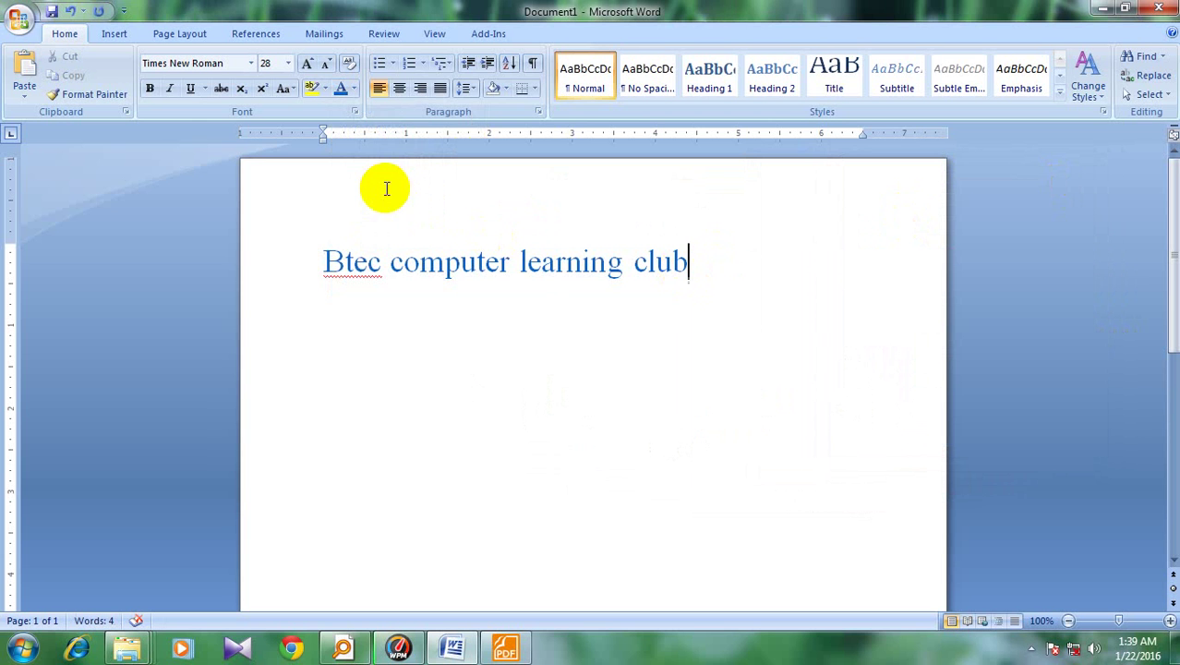
left_click_drag(323, 261, 675, 264)
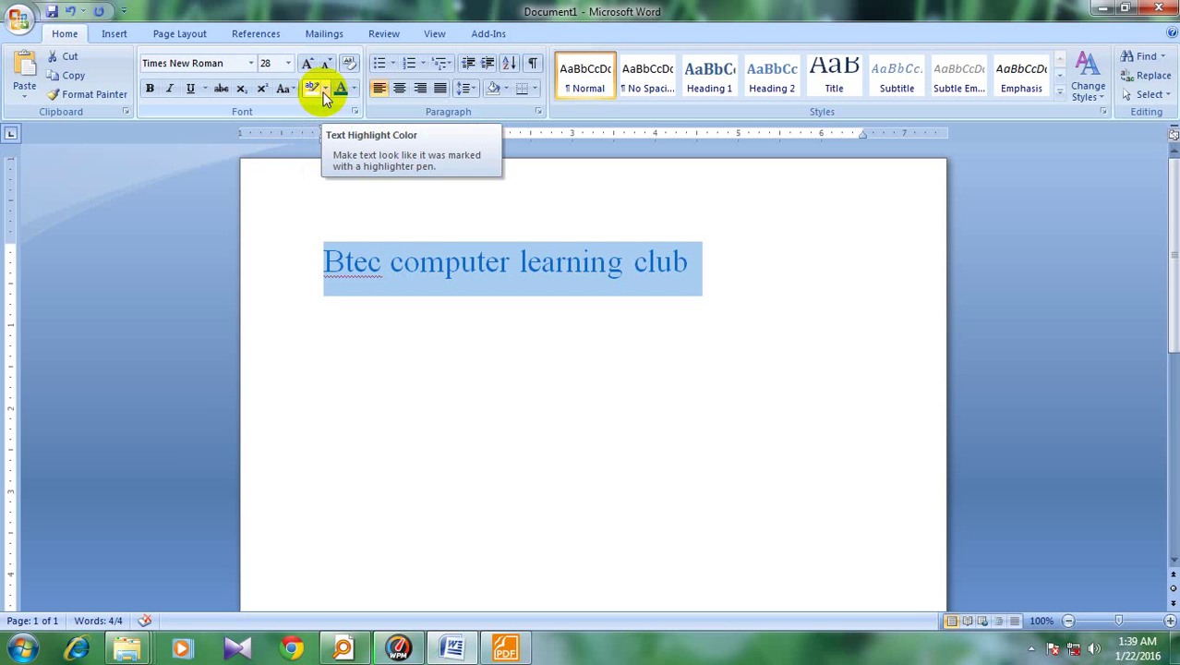
left_click(325, 97)
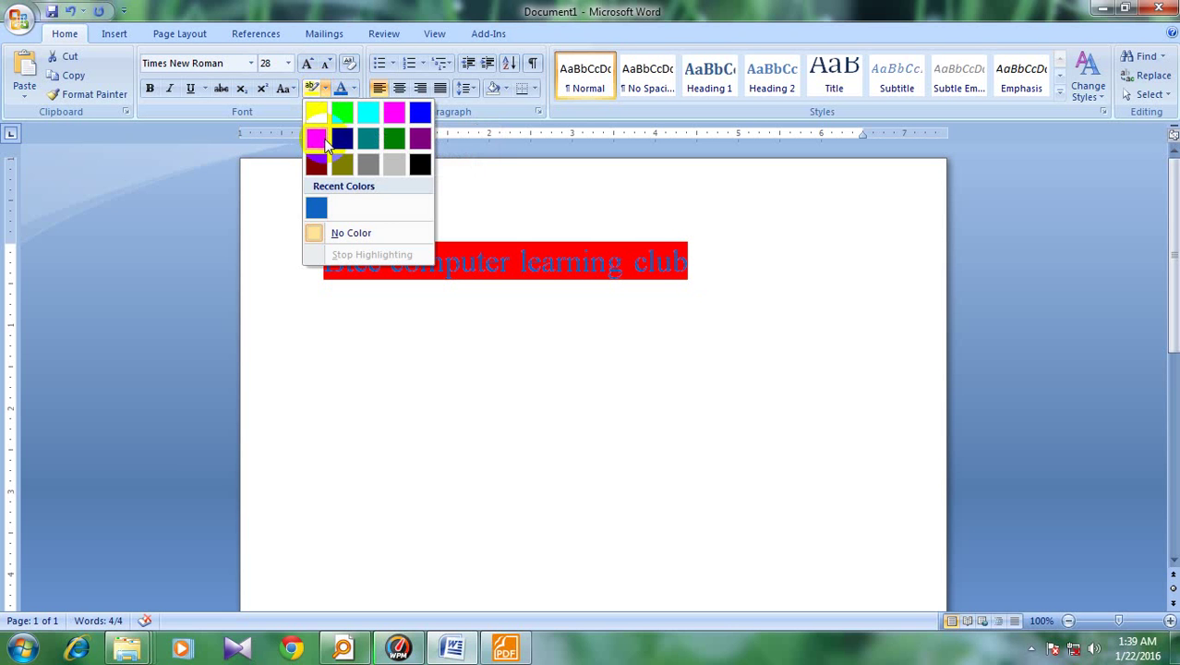
left_click(320, 137)
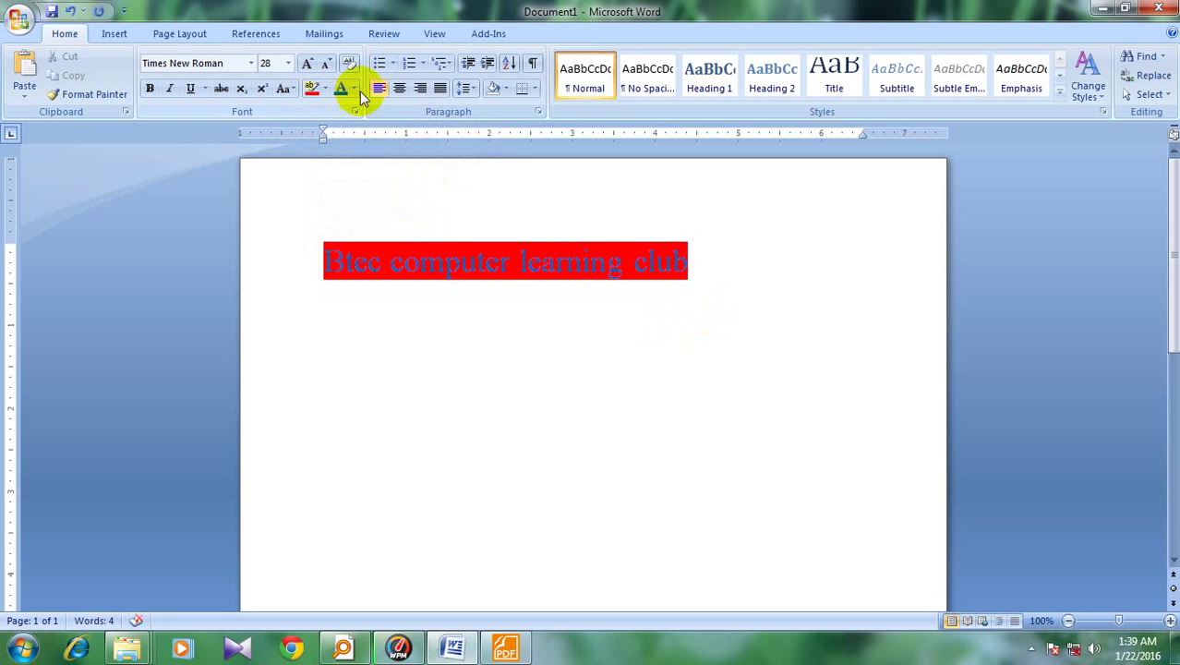
left_click(357, 90)
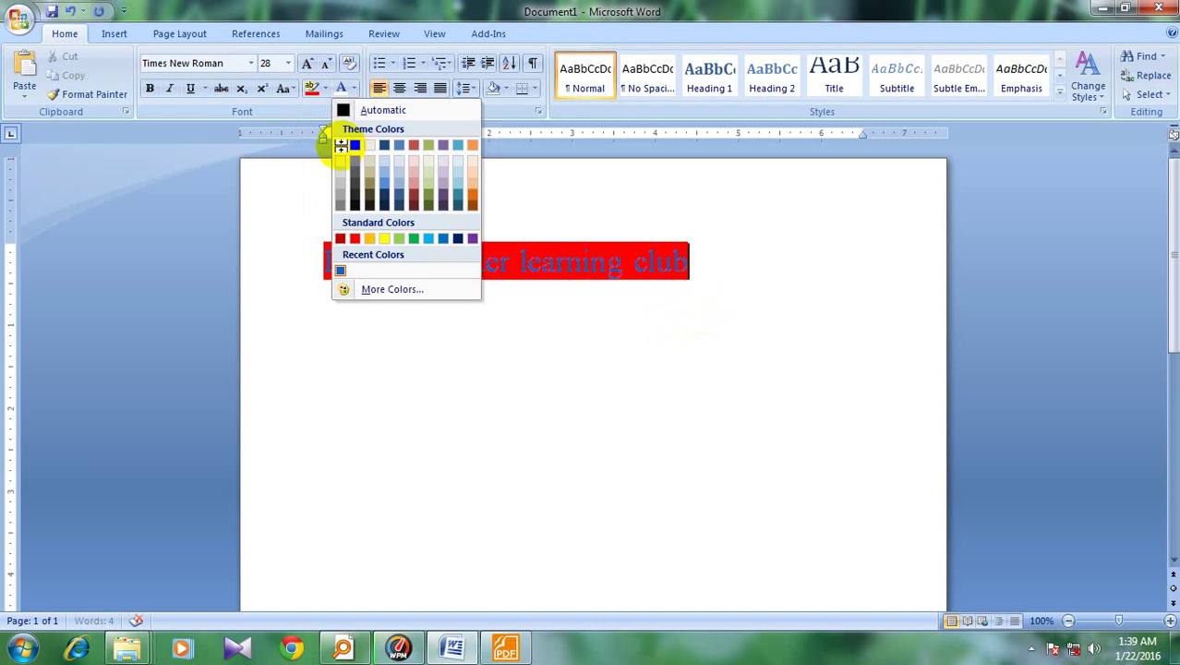
left_click(322, 263)
left_click_drag(323, 263, 685, 277)
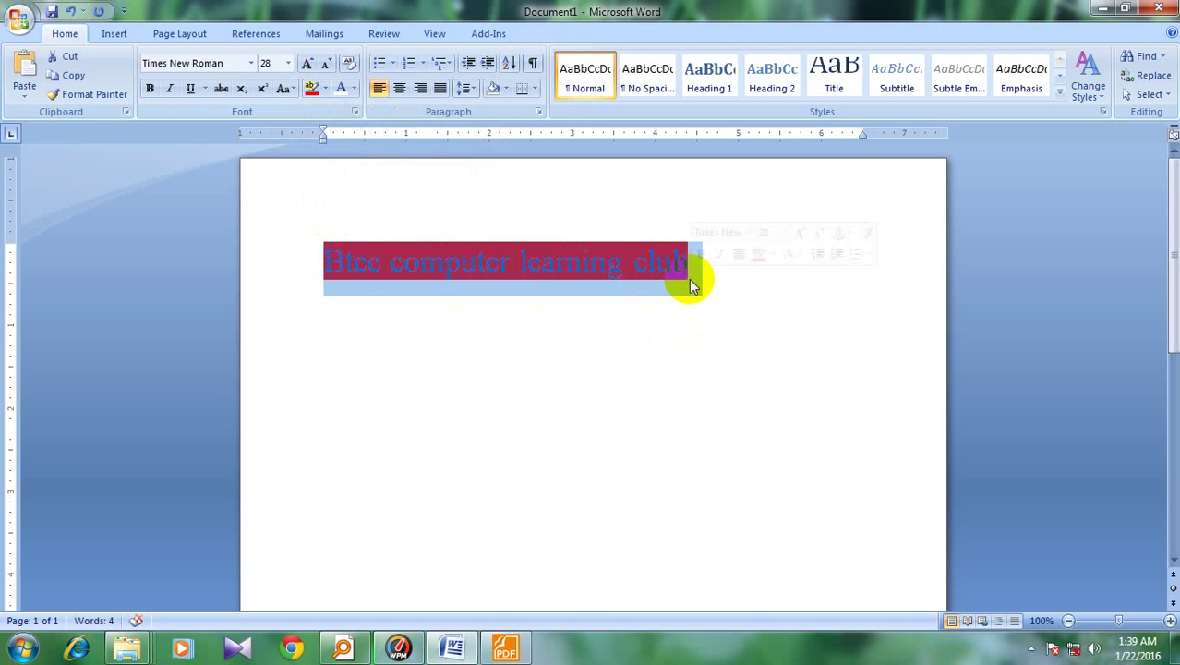
left_click(325, 89)
left_click(331, 232)
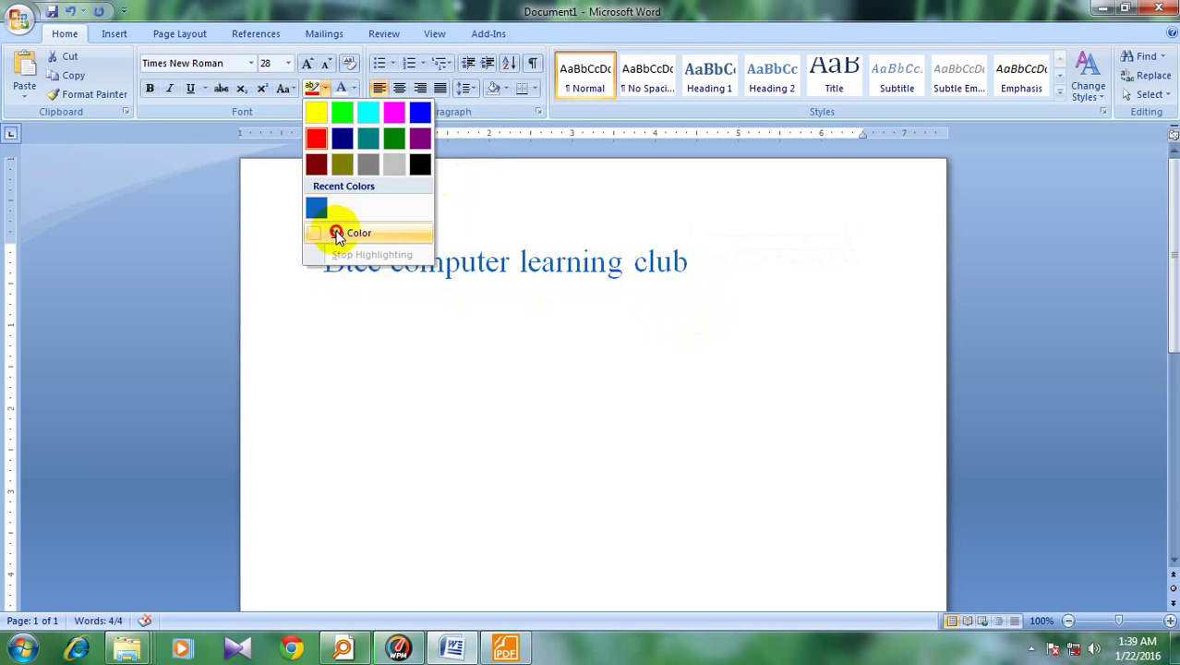